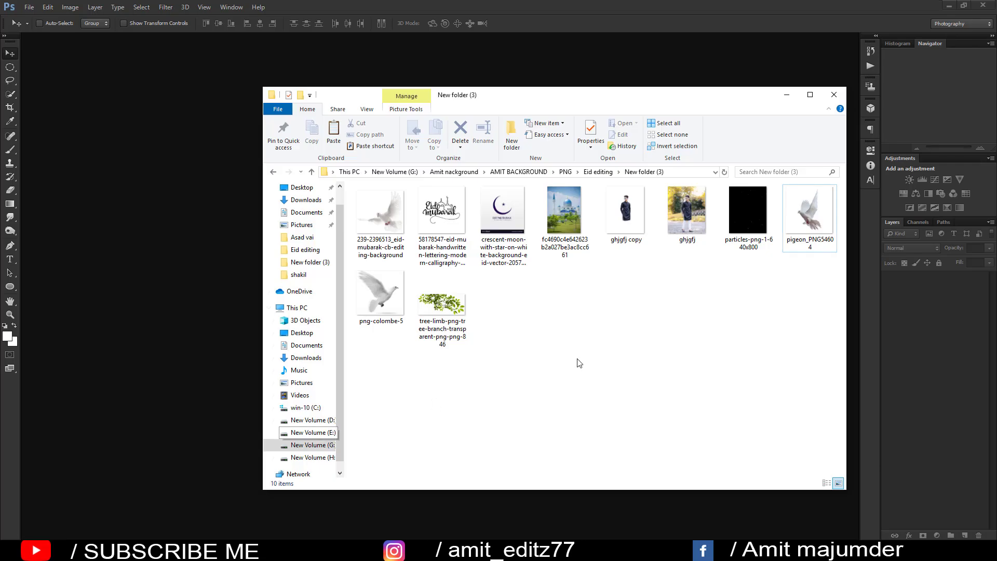
Step: Open the transparent cutout 'ghjgfj copy.png' from the Explorer folder in Photoshop
left_click_drag(618, 217, 171, 260)
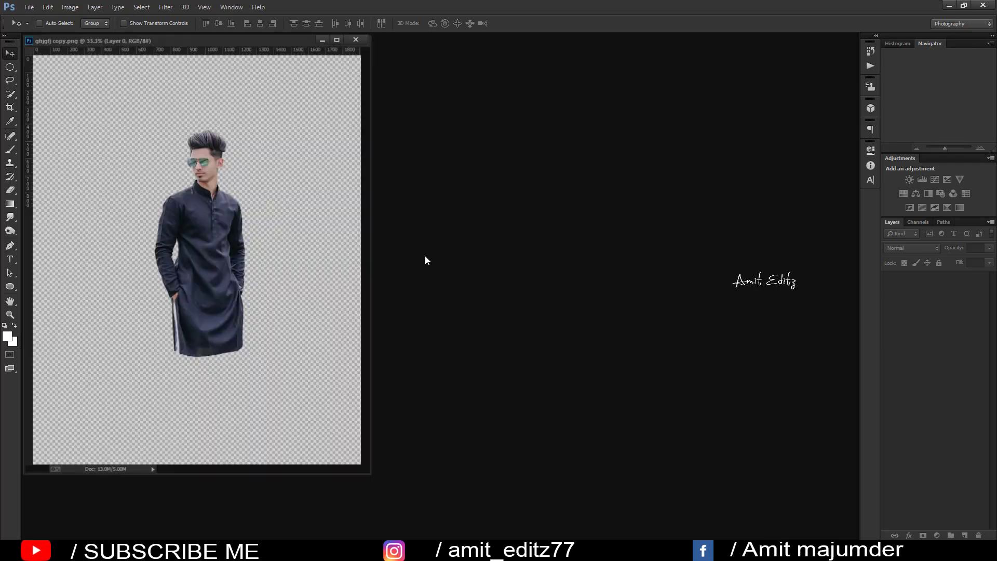
Step: Scale the man up so he reaches the bottom edge of the canvas
left_click(336, 38)
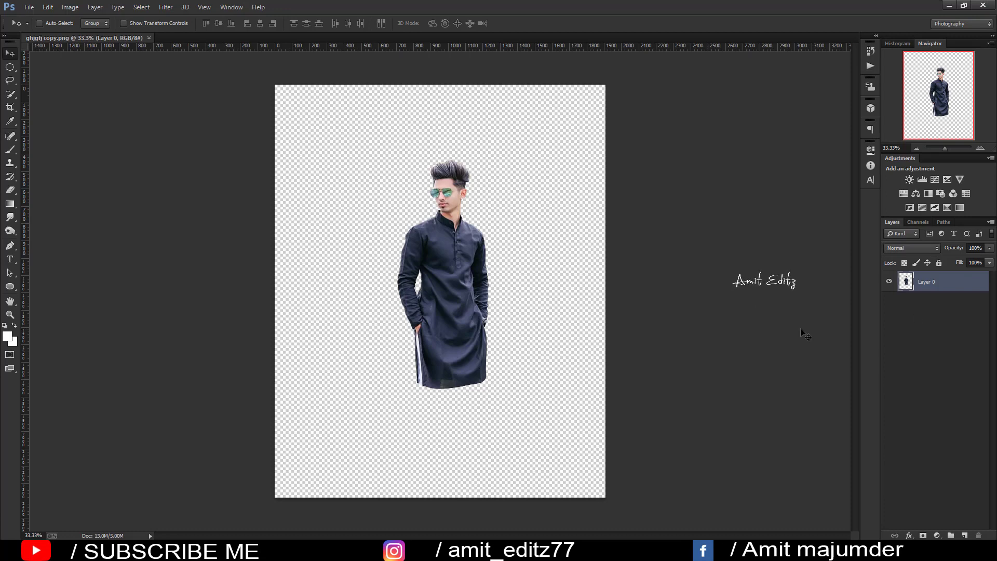
key("ctrl+t")
left_click_drag(495, 151, 507, 133)
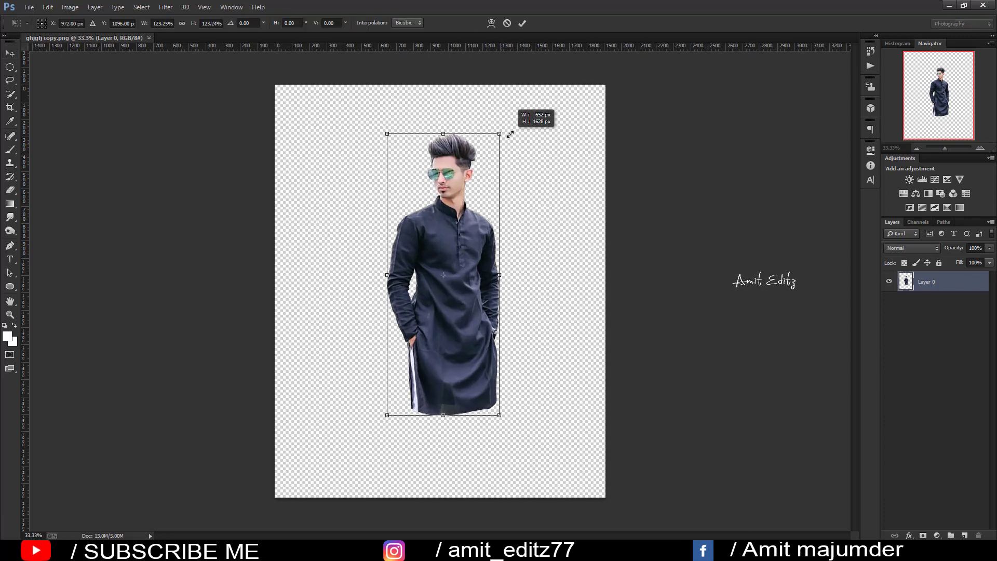
left_click_drag(462, 251, 455, 317)
scroll(454, 317, "down", 2)
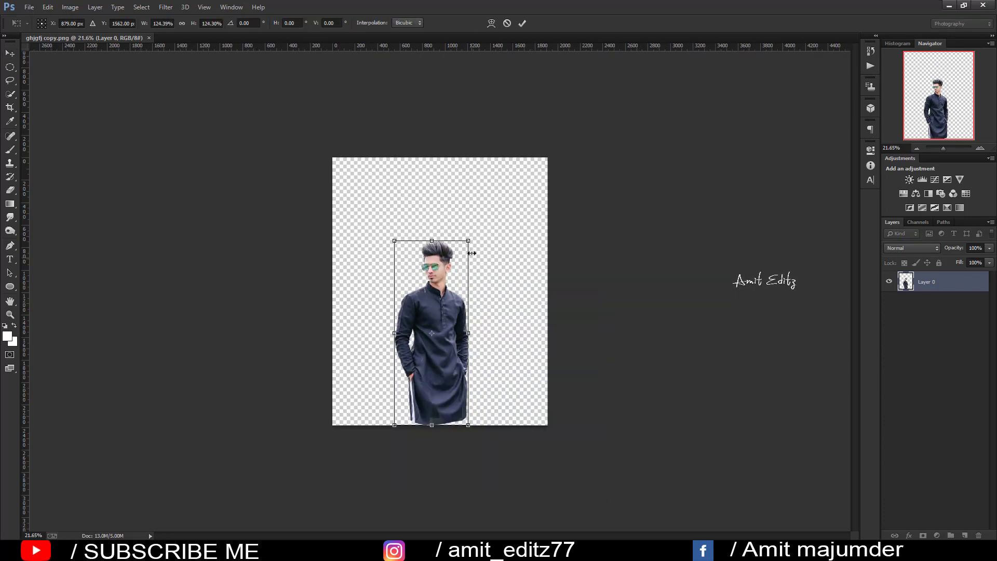
left_click_drag(469, 241, 477, 237)
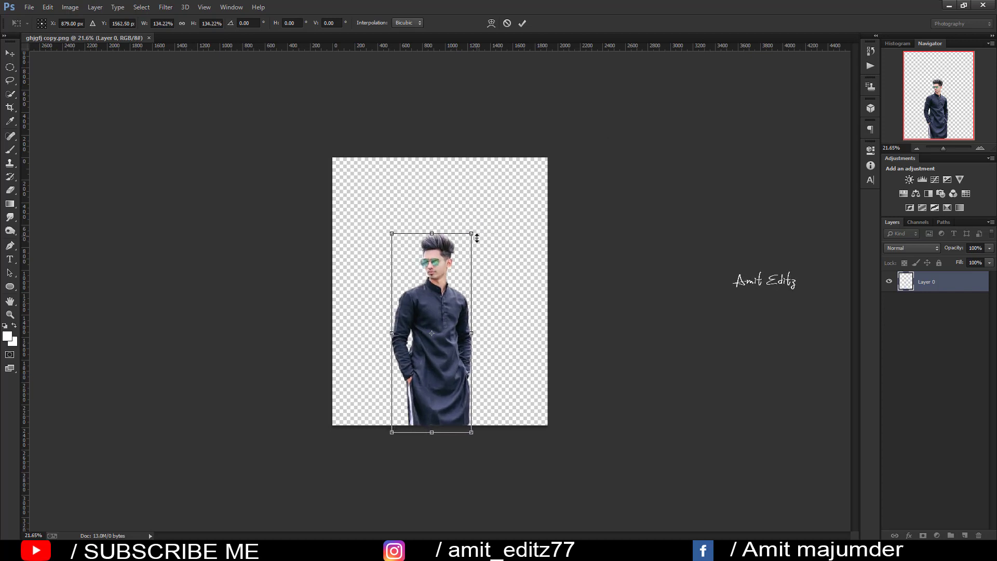
key("Return")
scroll(525, 318, "up", 1)
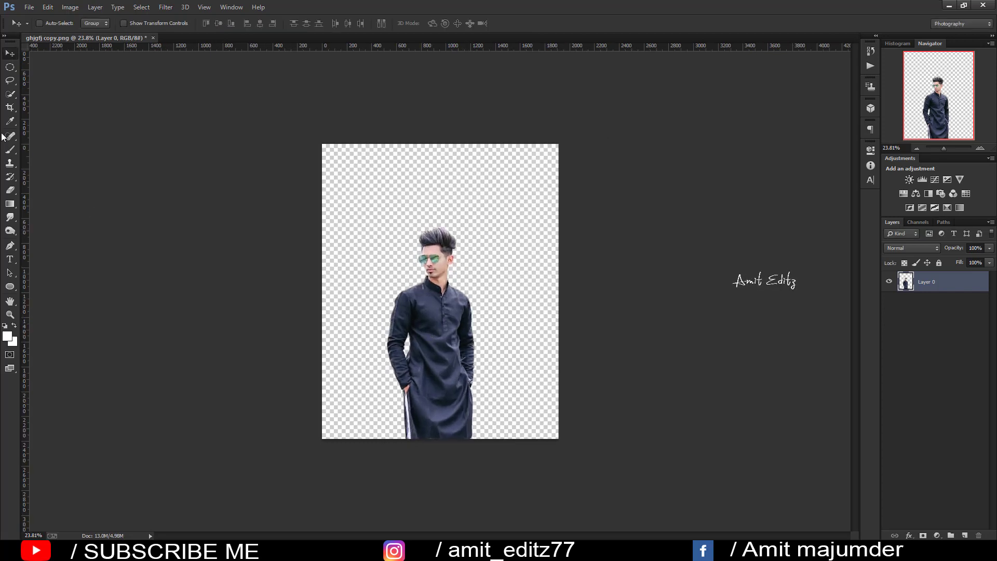
Step: Crop the canvas taller to add empty space above his head
left_click(10, 107)
left_click_drag(433, 149, 435, 127)
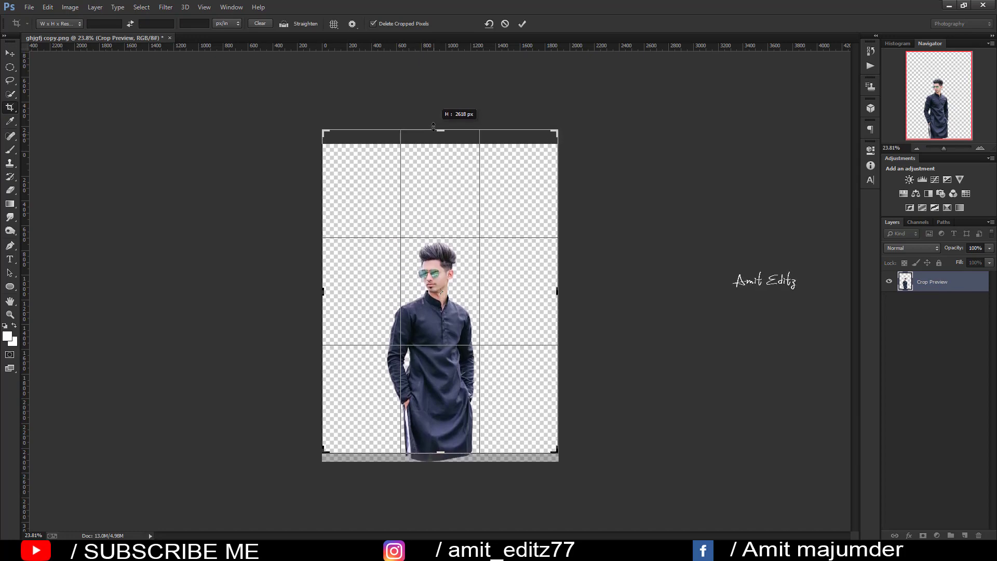
key("Return")
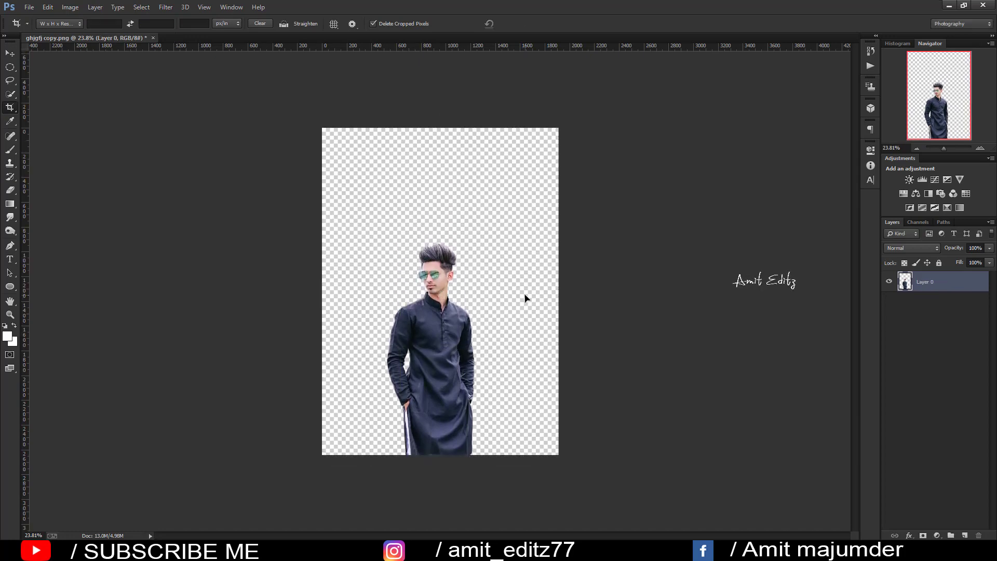
left_click(10, 54)
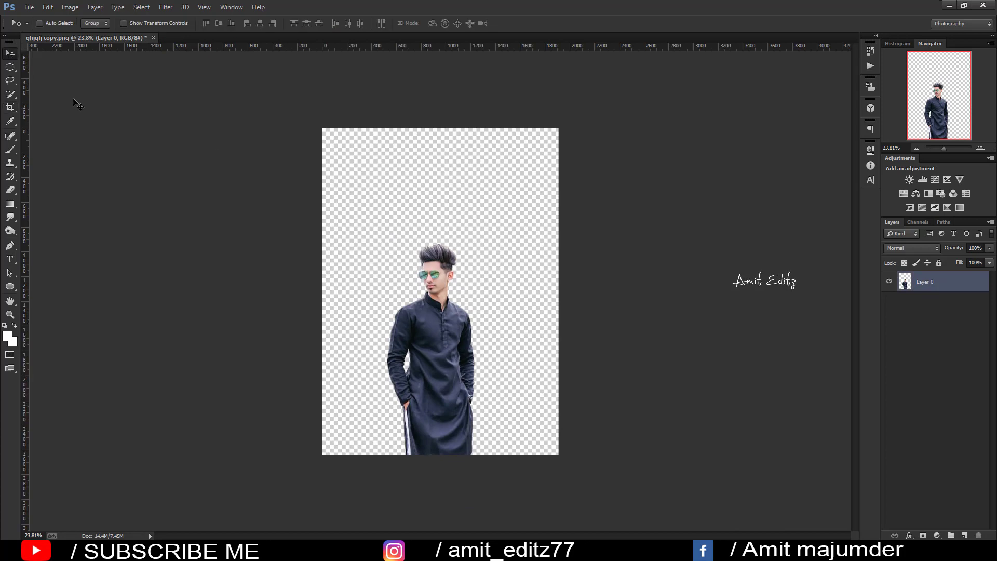
Step: Bring the mosque photo into the document as a layer below the man
left_click(29, 8)
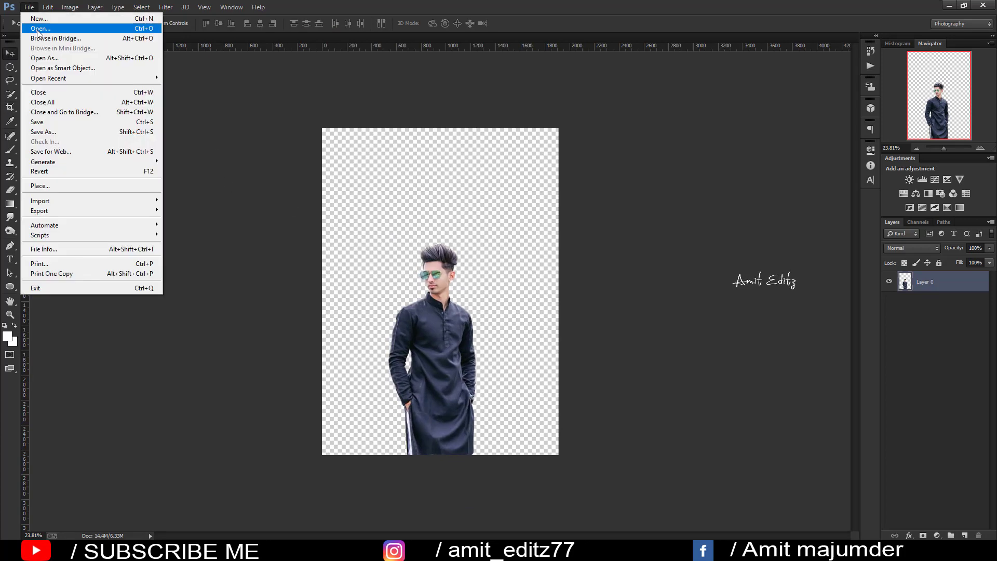
left_click(36, 28)
left_click(292, 106)
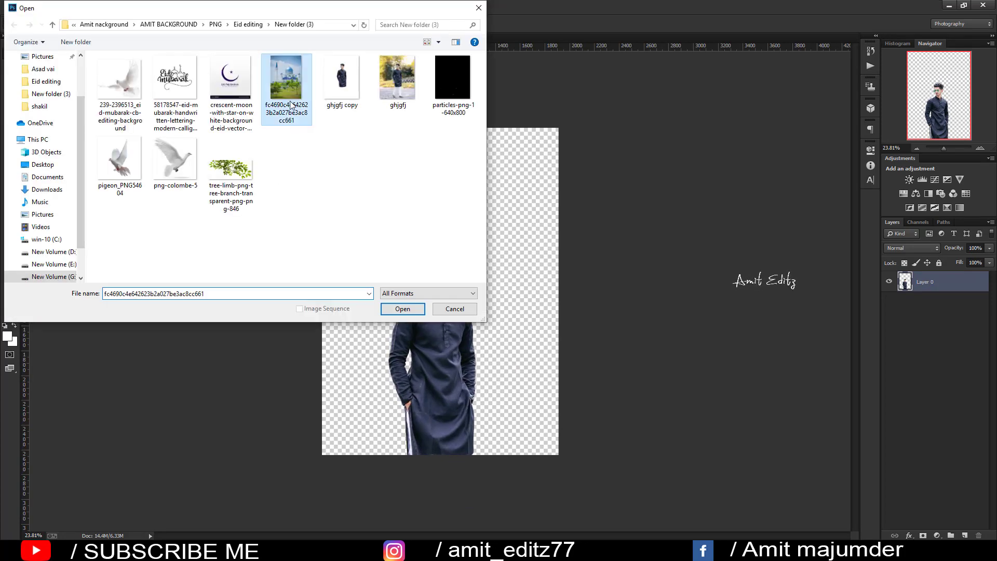
left_click(401, 312)
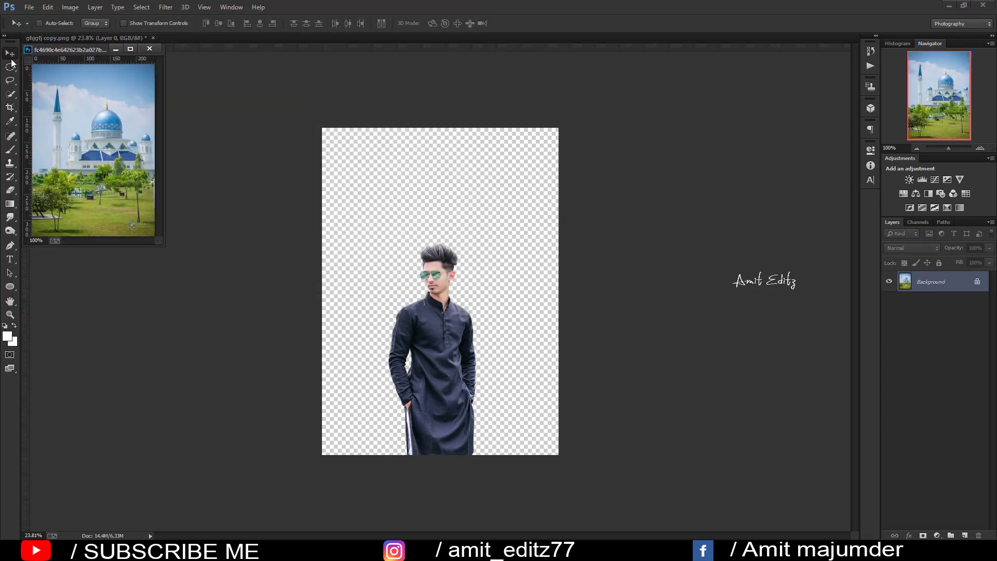
mouse_move(98, 131)
left_mouse_down()
mouse_move(304, 156)
mouse_move(464, 257)
left_mouse_up()
left_click(149, 48)
left_click_drag(934, 294, 906, 321)
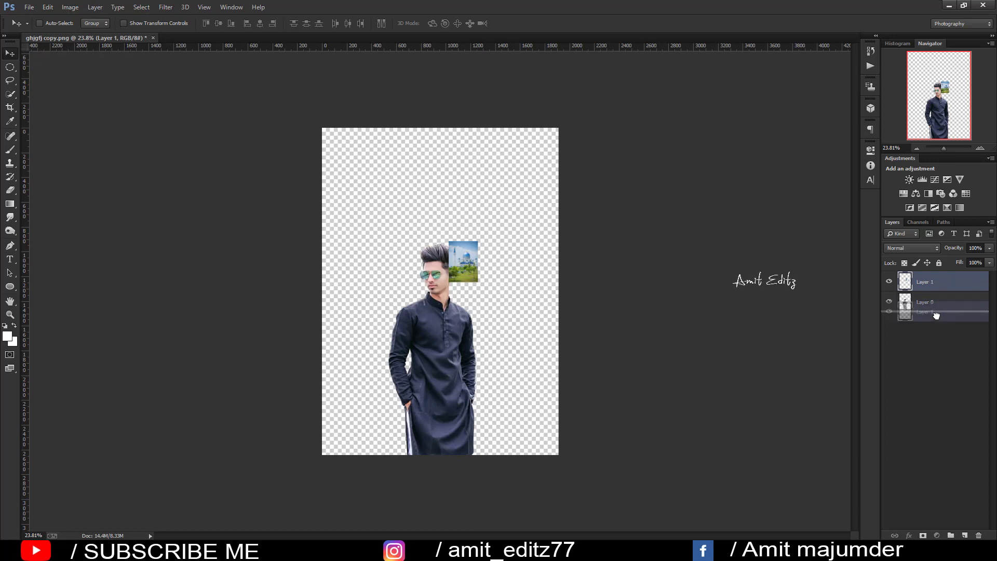
Step: Scale and nudge the mosque photo until it fills the whole canvas
key("ctrl+t")
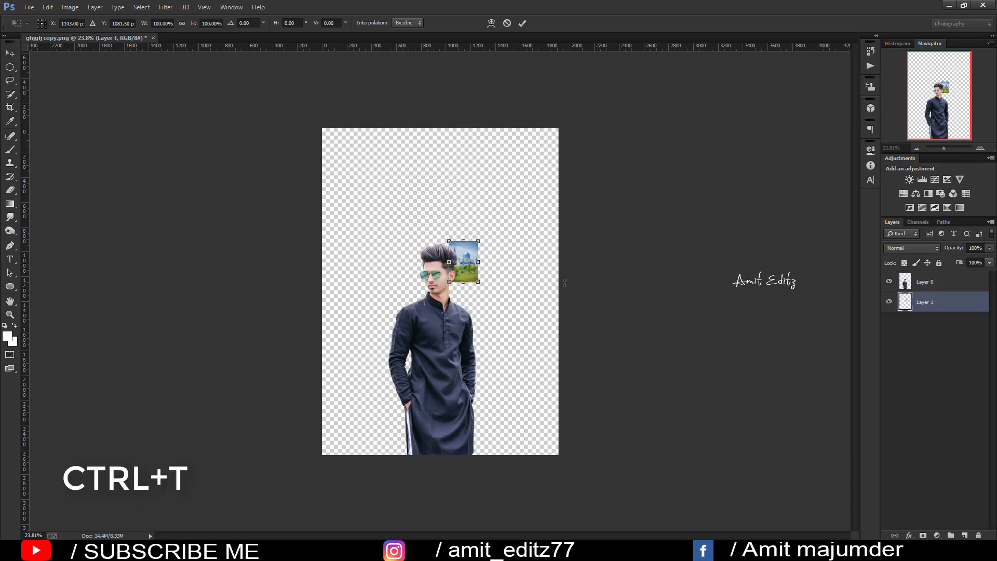
left_click_drag(479, 241, 570, 112)
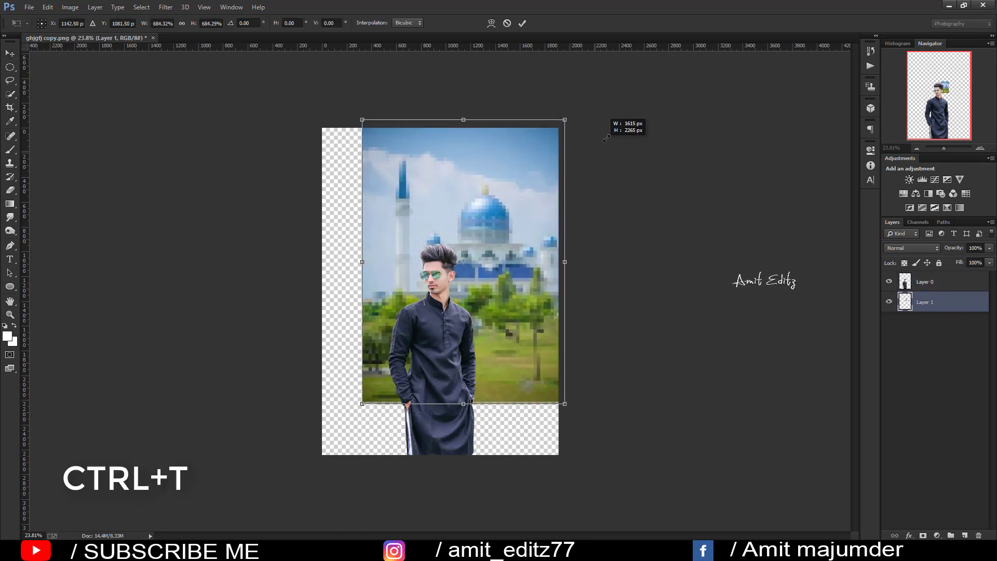
left_click_drag(549, 208, 524, 246)
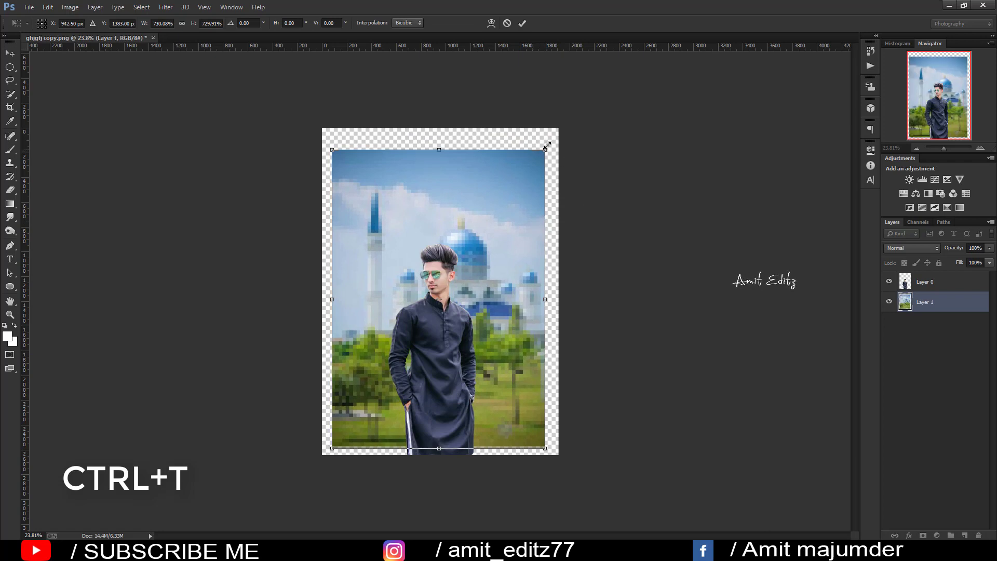
left_click_drag(547, 146, 559, 127)
left_click_drag(524, 223, 523, 219)
key("shift+Up")
key("shift+Up")
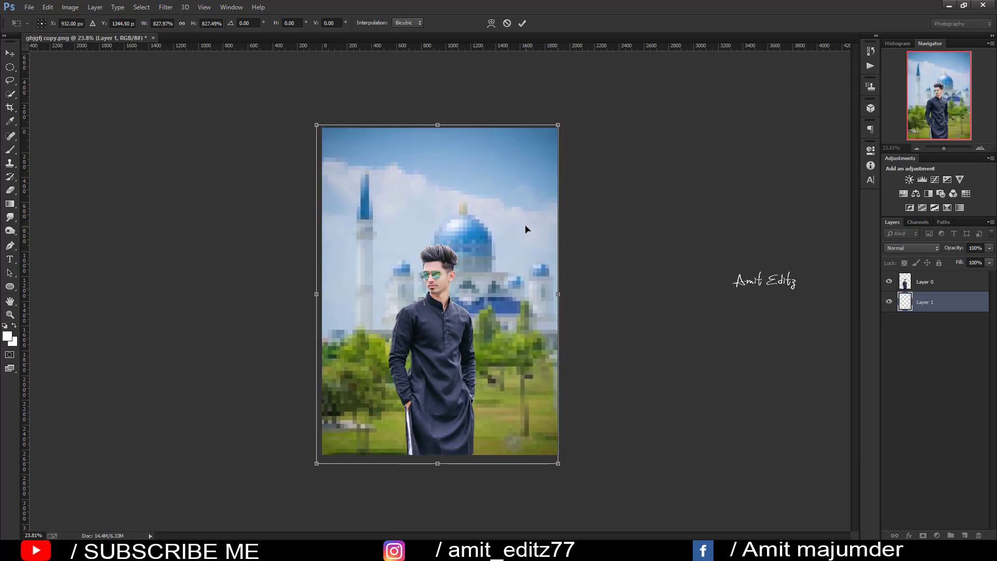
key("shift+Up")
key("shift+Right")
key("Right")
key("Right")
key("Right")
key("Right")
key("Right")
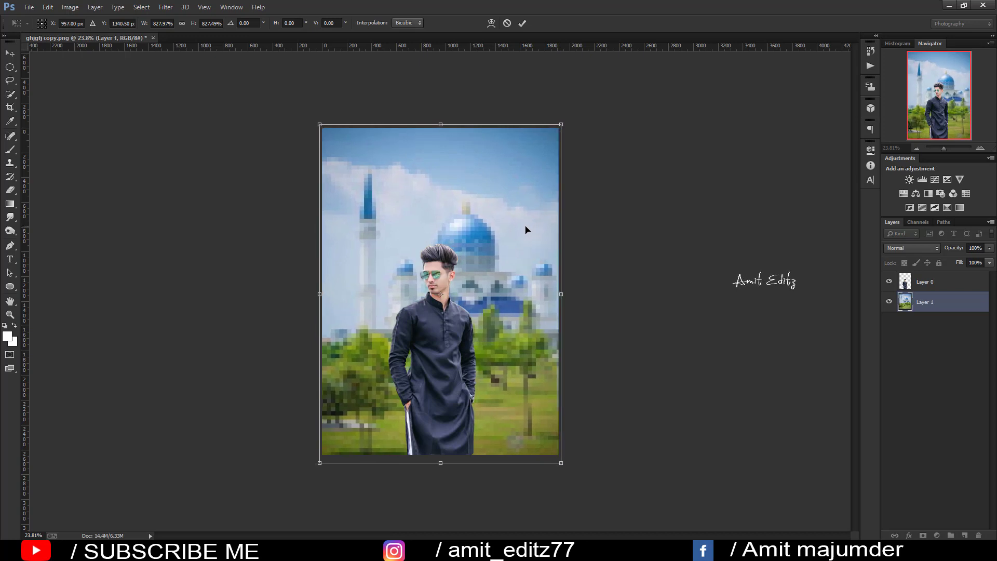
key("Return")
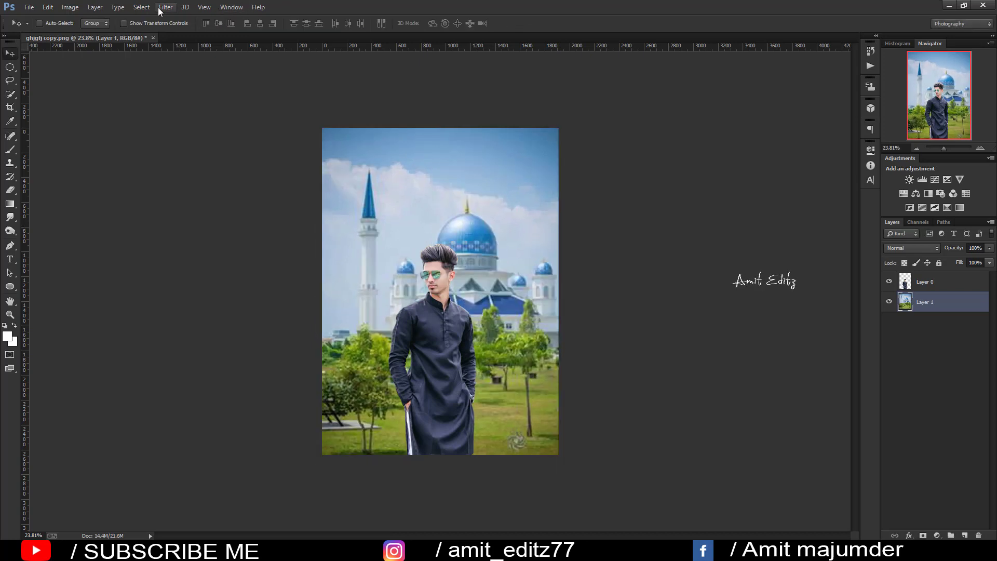
Step: Apply a 33.2-pixel Gaussian Blur to the mosque layer, then select the man's Layer 0
left_click(165, 7)
mouse_move(228, 131)
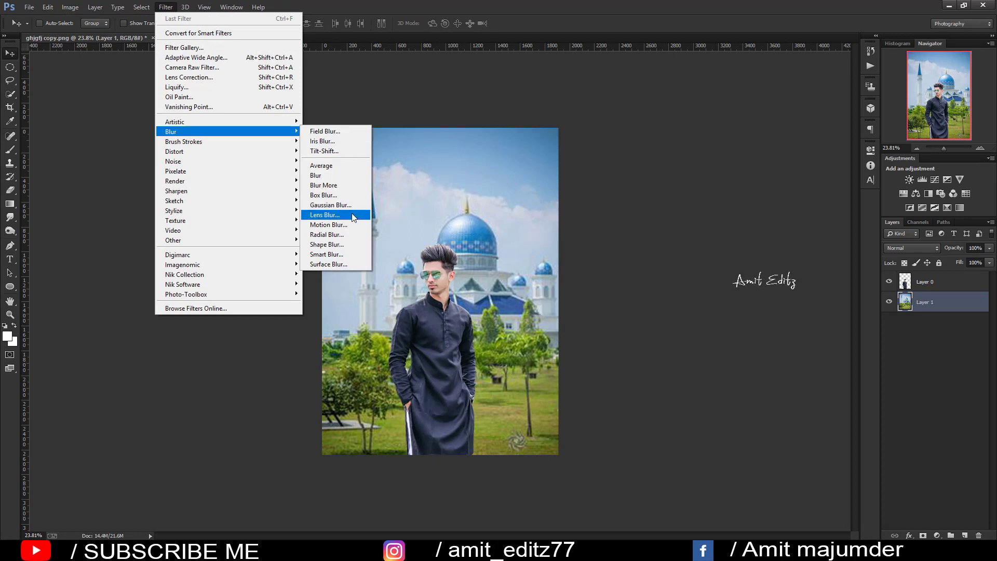
left_click(330, 205)
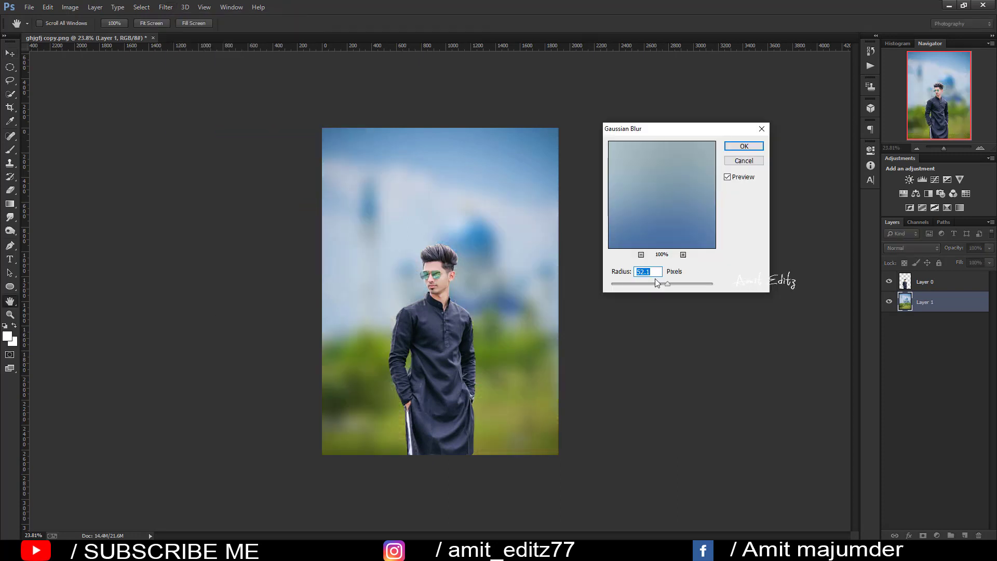
left_click_drag(661, 284, 658, 285)
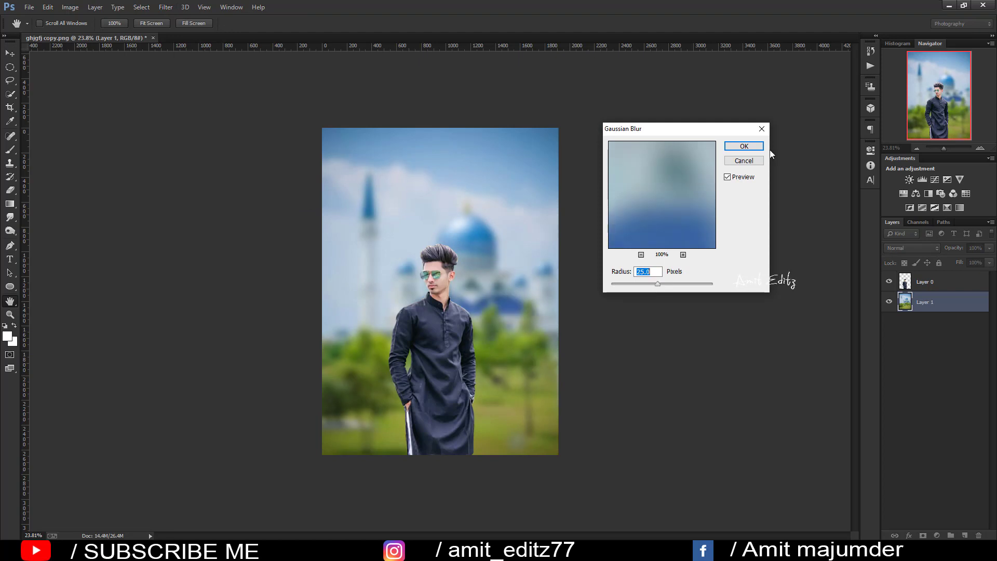
left_click(743, 146)
key("v")
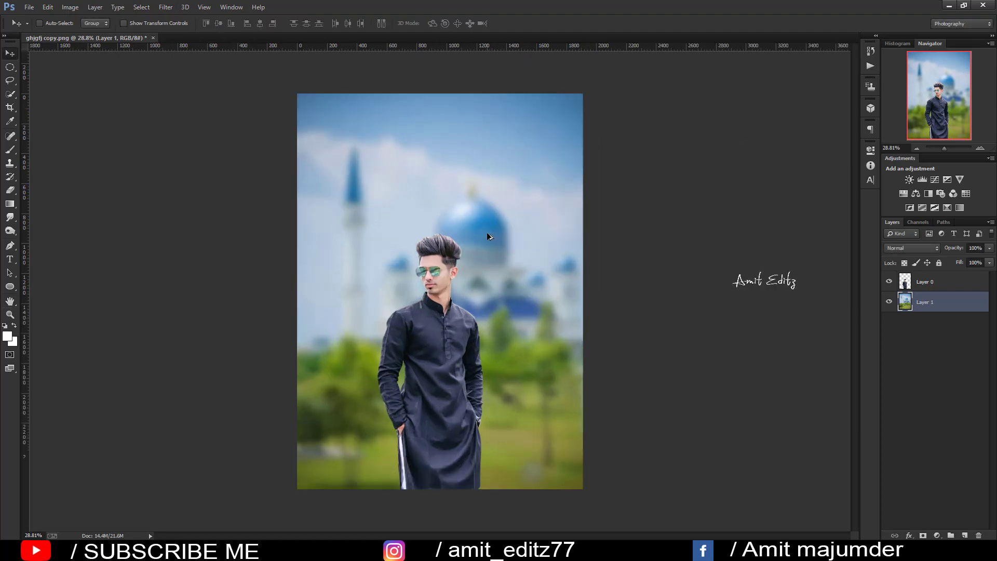
scroll(487, 232, "up", 1)
left_click(954, 285)
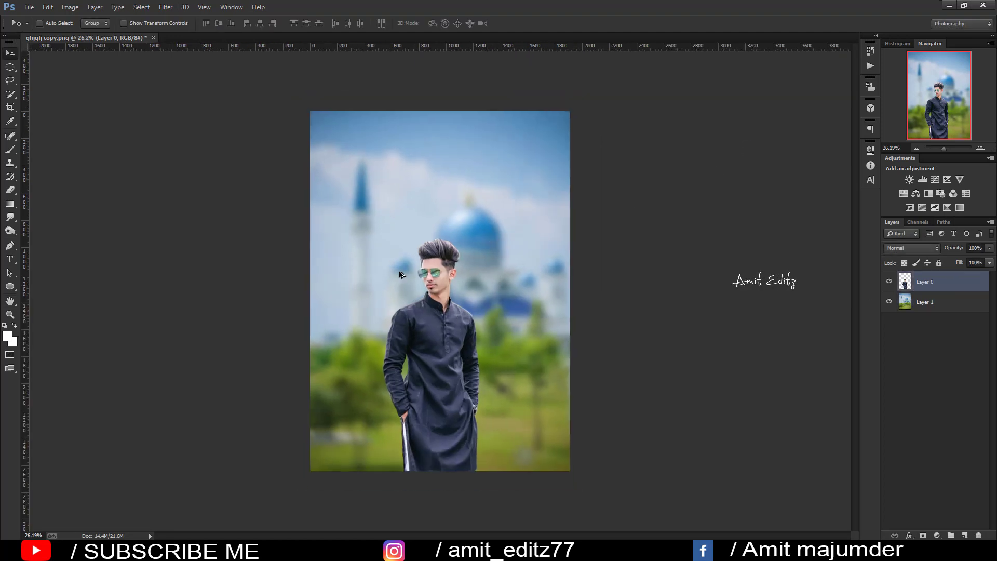
scroll(401, 236, "up", 7)
scroll(402, 236, "up", 2)
Step: Smudge the man's upper-left hair edge upward into wispy strands
left_click(10, 218)
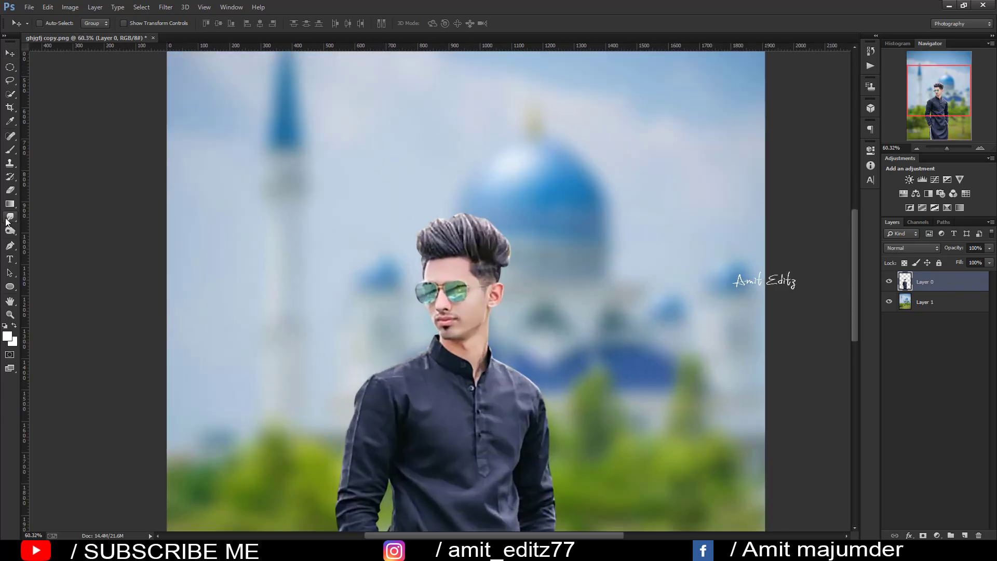
right_click(384, 209)
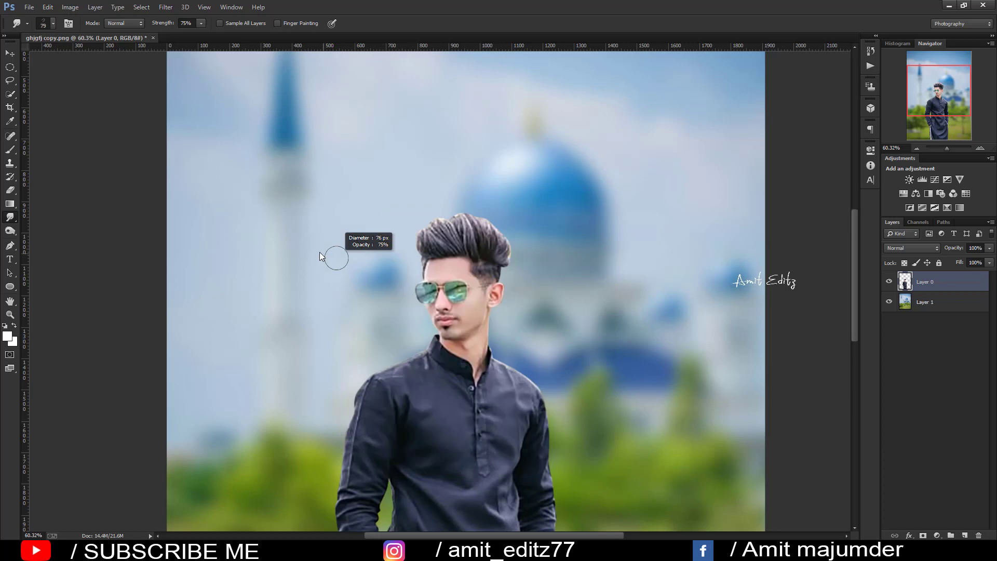
scroll(459, 220, "up", 2)
scroll(441, 253, "up", 2)
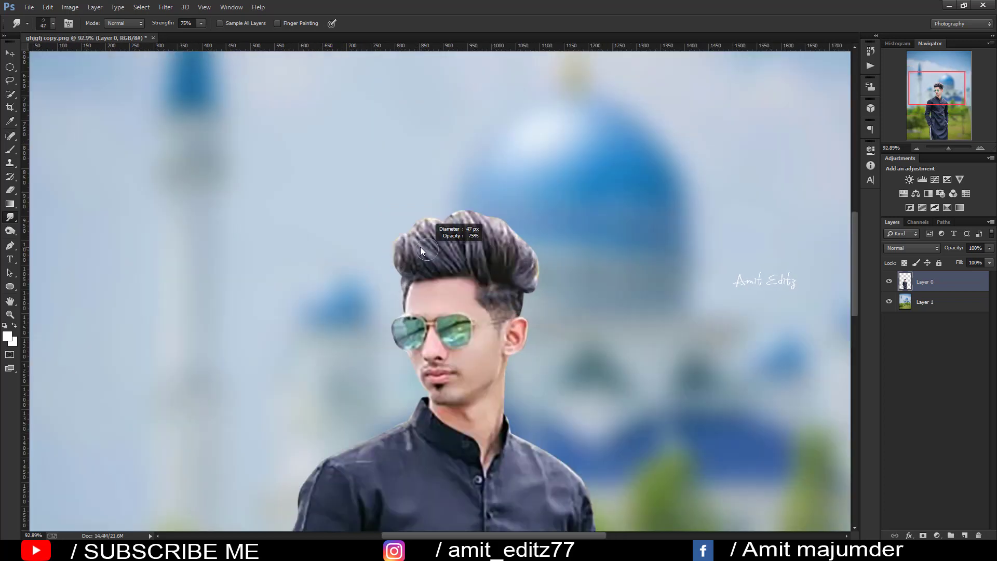
scroll(418, 246, "up", 3)
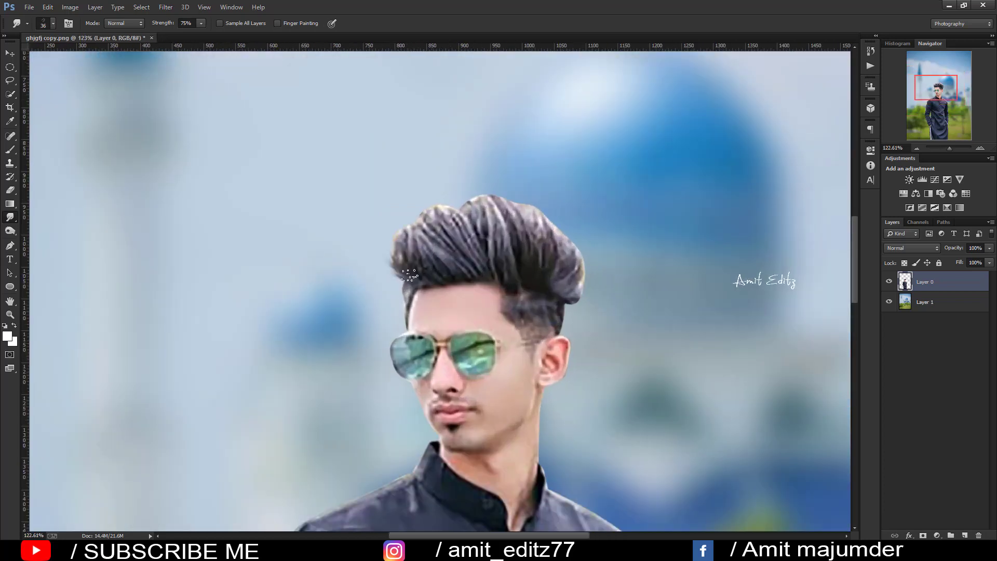
left_click_drag(403, 256, 402, 227)
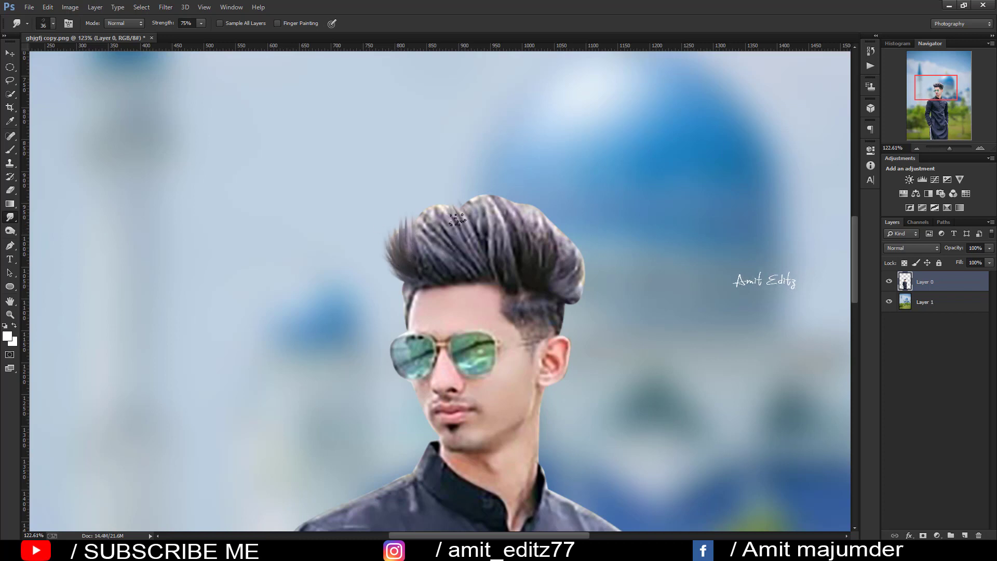
left_click_drag(437, 233, 413, 208)
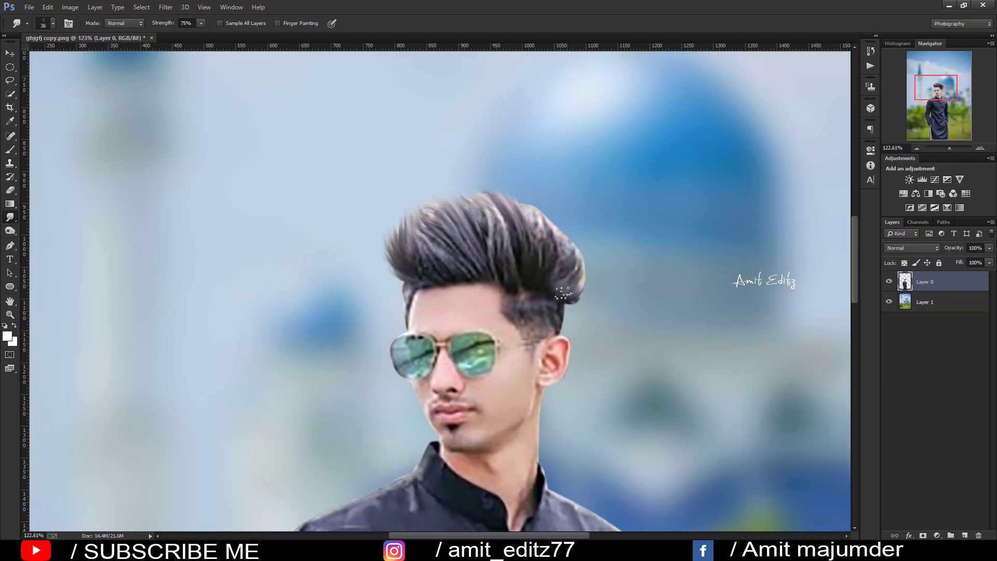
Step: Smudge the right and top hair strands upward into the background
left_click_drag(584, 287, 586, 274)
left_click_drag(568, 255, 564, 219)
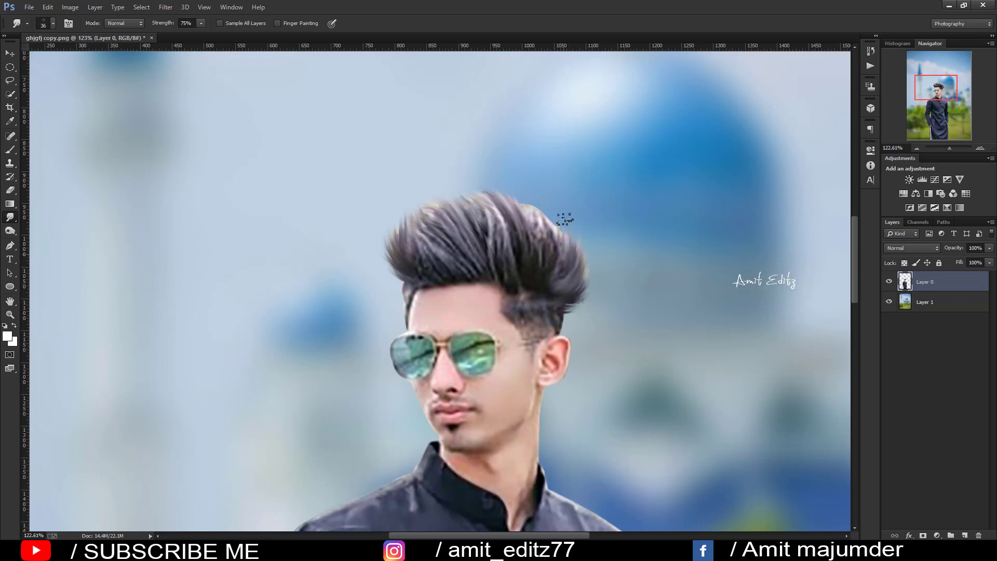
mouse_move(561, 256)
left_mouse_down()
mouse_move(554, 216)
mouse_move(528, 208)
left_mouse_up()
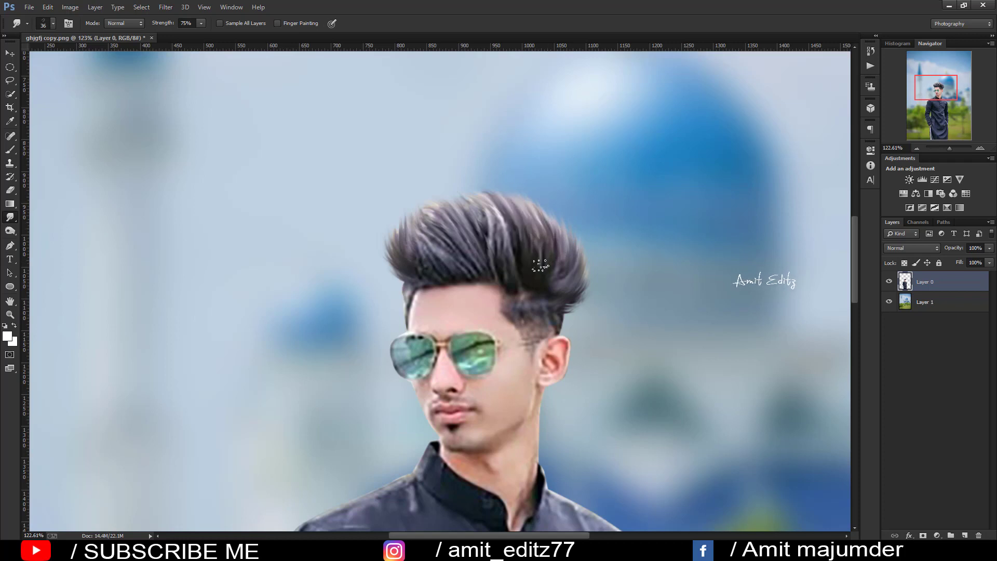
left_click_drag(501, 236, 488, 196)
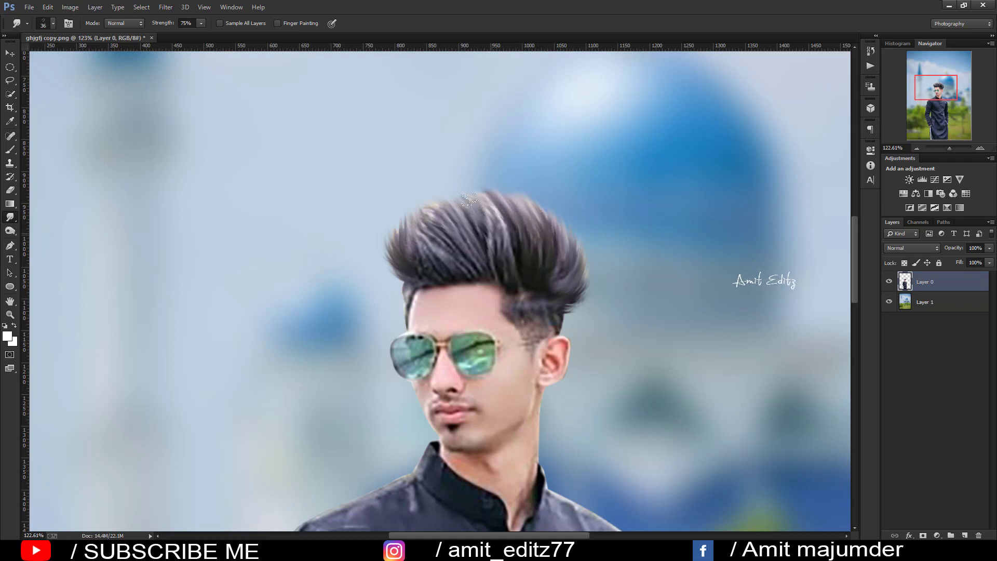
mouse_move(506, 257)
left_mouse_down()
mouse_move(486, 203)
mouse_move(462, 191)
left_mouse_up()
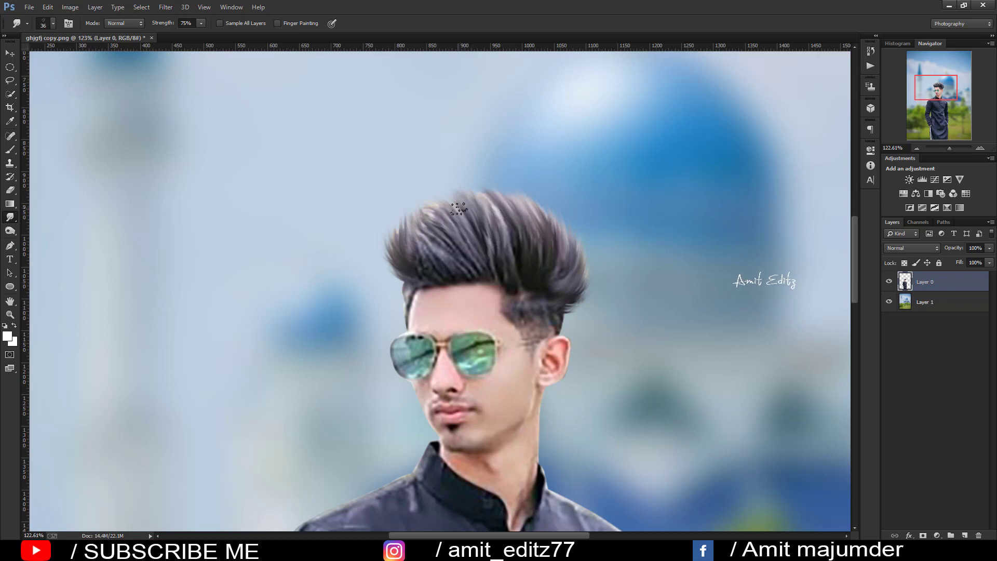
scroll(287, 220, "down", 3)
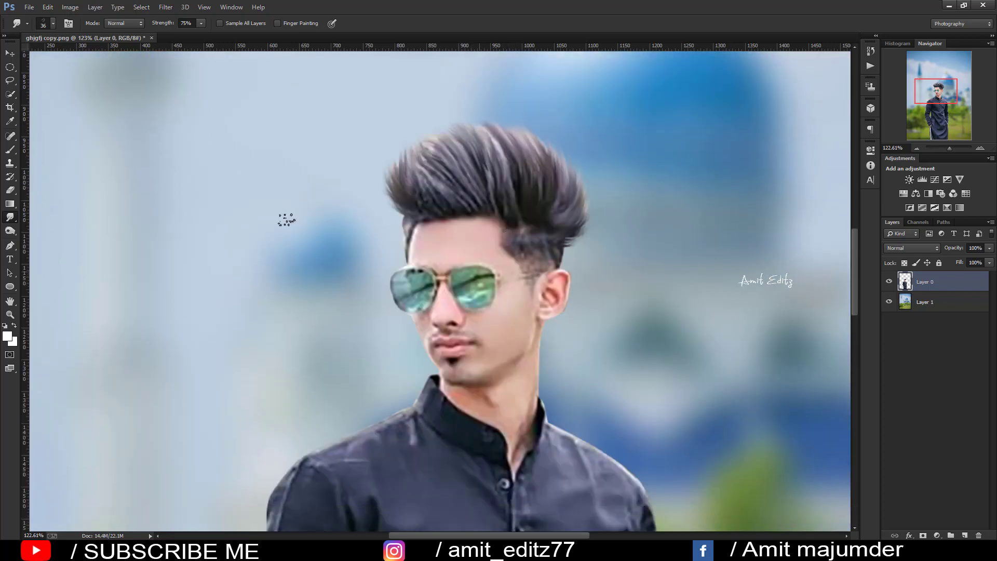
right_click(9, 151)
Step: Blend the neck shading down to the collar with a 46 px Mixer Brush
left_click(52, 180)
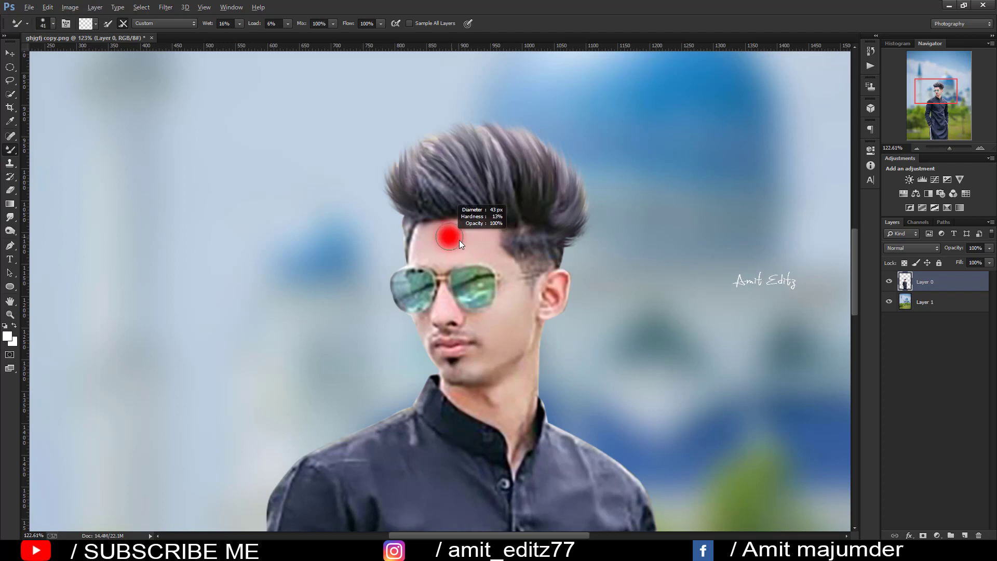
left_click_drag(460, 240, 429, 234)
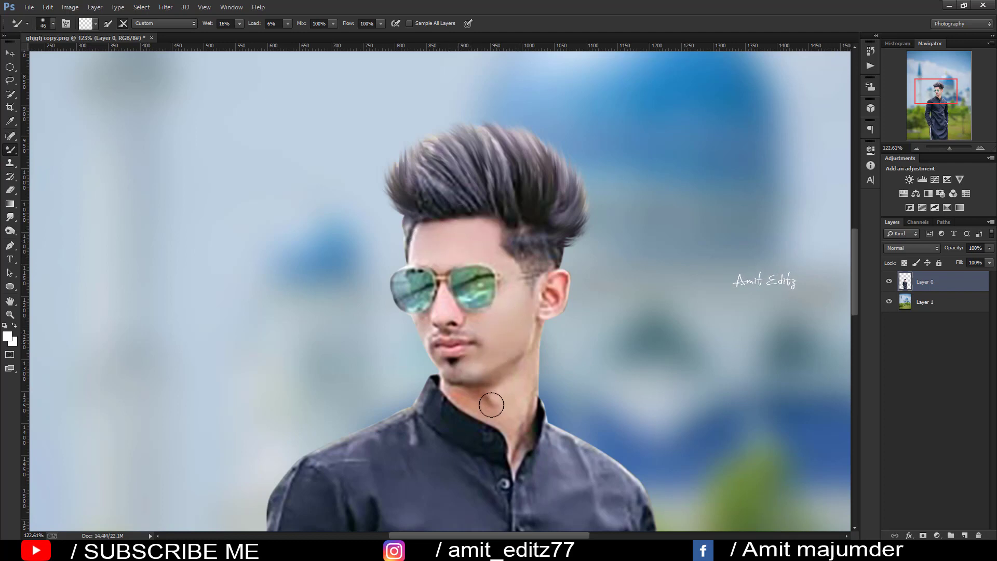
left_click_drag(492, 405, 474, 405)
left_click_drag(518, 381, 511, 435)
left_click_drag(525, 381, 521, 425)
scroll(523, 360, "down", 3)
scroll(523, 360, "down", 2)
scroll(493, 374, "down", 3)
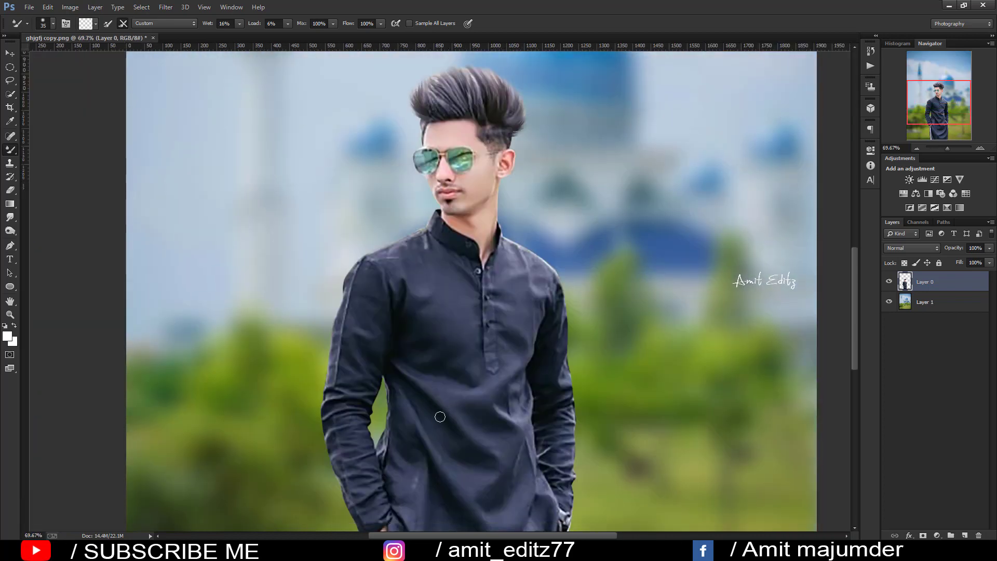
scroll(468, 385, "down", 3)
scroll(450, 392, "down", 2)
scroll(451, 390, "down", 2)
scroll(453, 389, "up", 1)
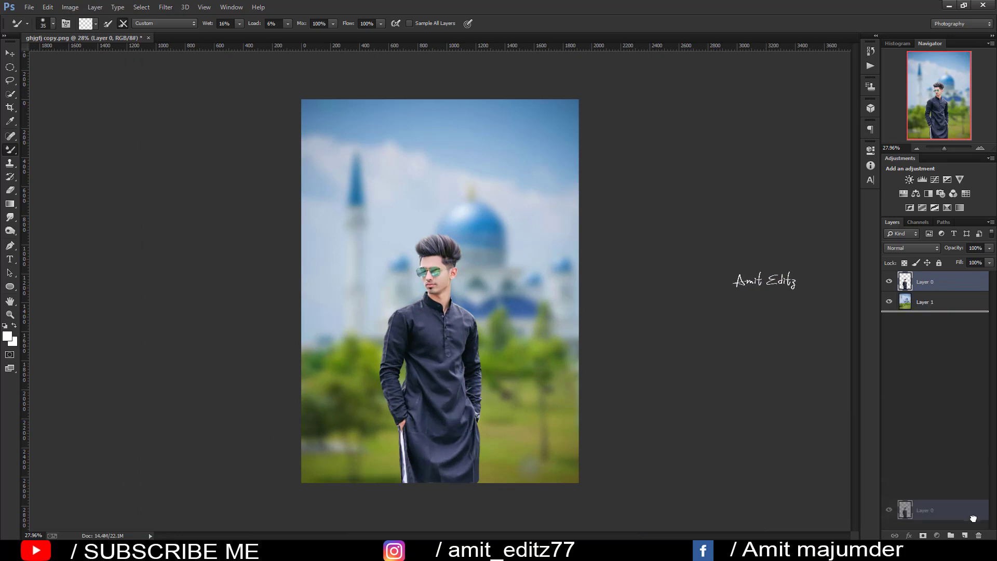
Step: Duplicate the man's layer and tint it with Color Balance Cyan -100, Blue +100
left_click_drag(927, 282, 966, 536)
left_click(70, 7)
mouse_move(85, 33)
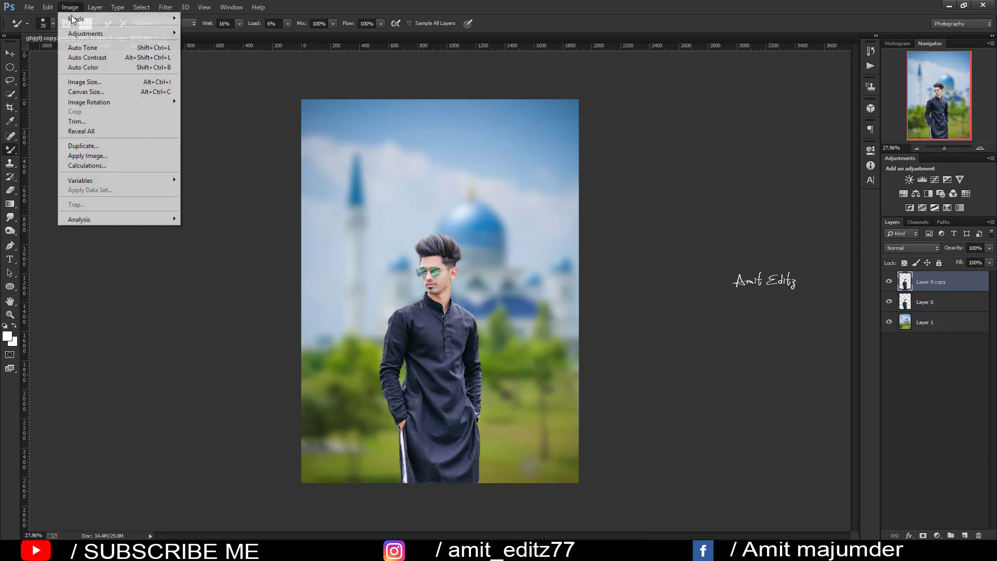
left_click(210, 98)
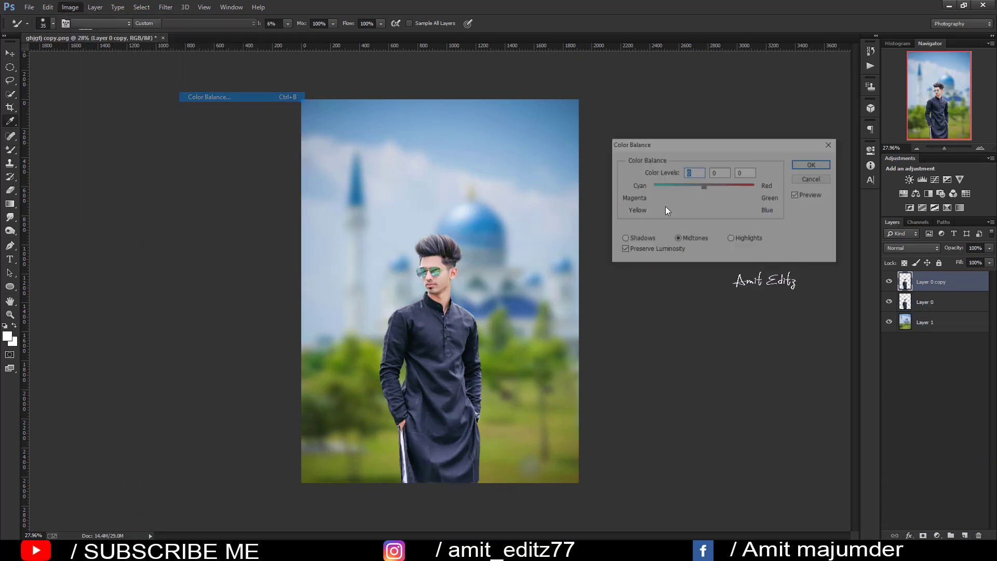
left_click_drag(705, 186, 653, 186)
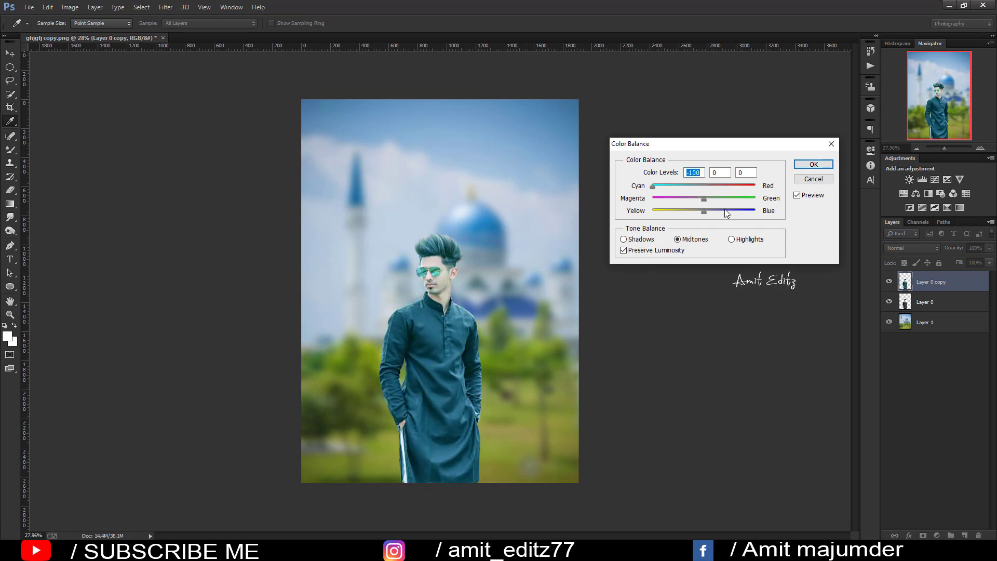
left_click_drag(727, 212, 759, 211)
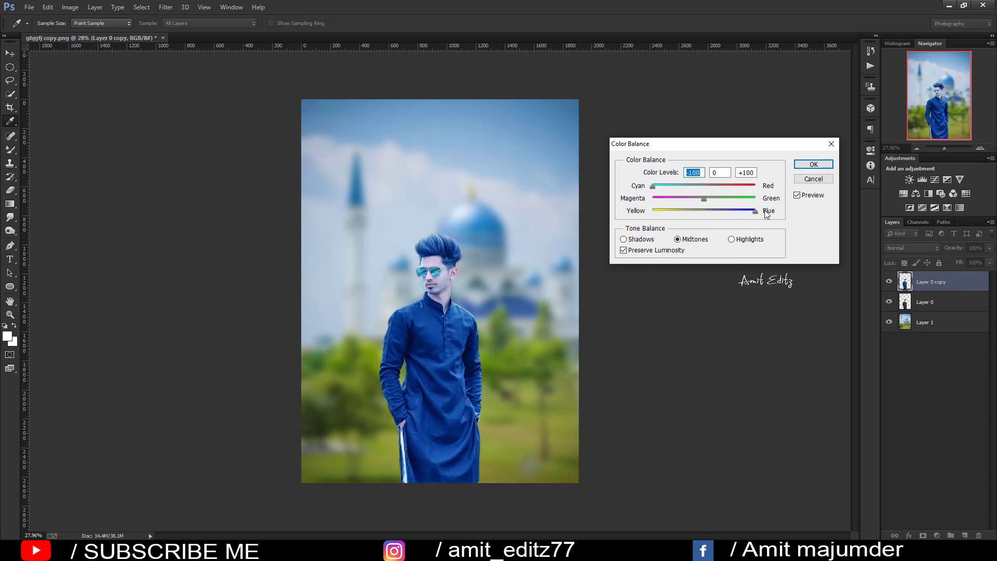
left_click(814, 164)
Step: Add a layer mask and paint out the blue over the hair and glasses
key("b")
left_click(924, 535)
scroll(327, 271, "up", 3)
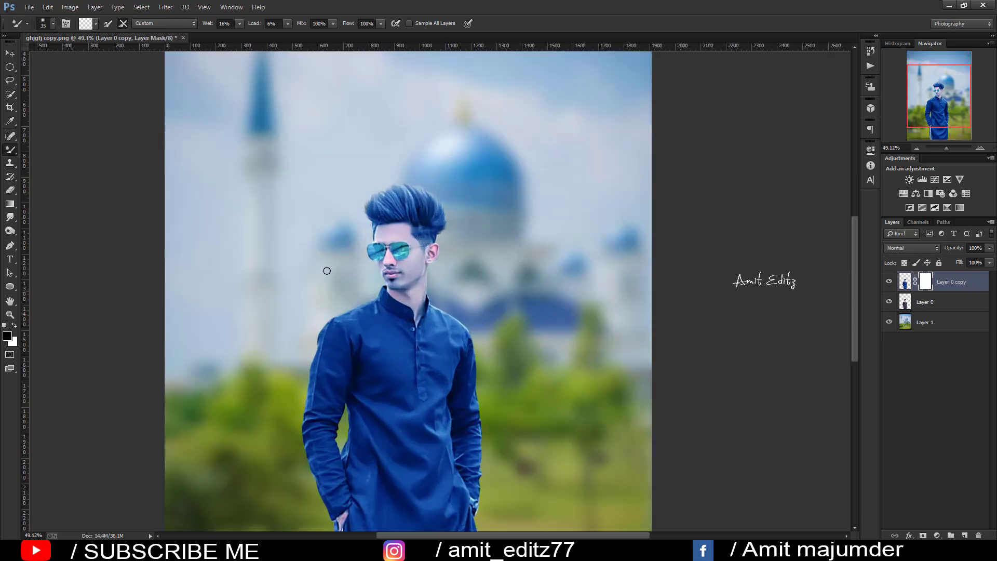
right_click(10, 150)
left_click(47, 147)
scroll(394, 191, "up", 2)
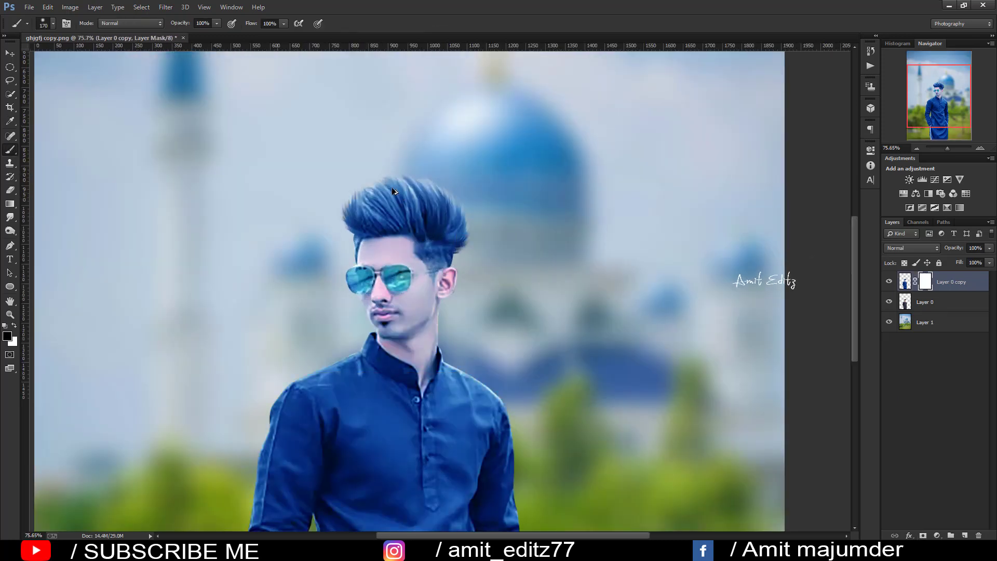
left_click_drag(394, 191, 396, 313)
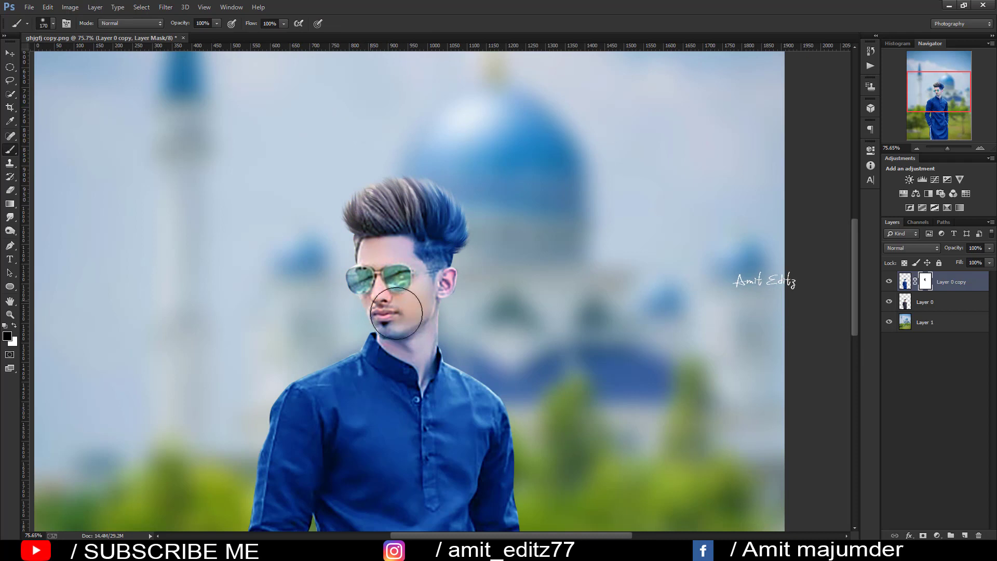
left_click_drag(436, 177, 392, 284)
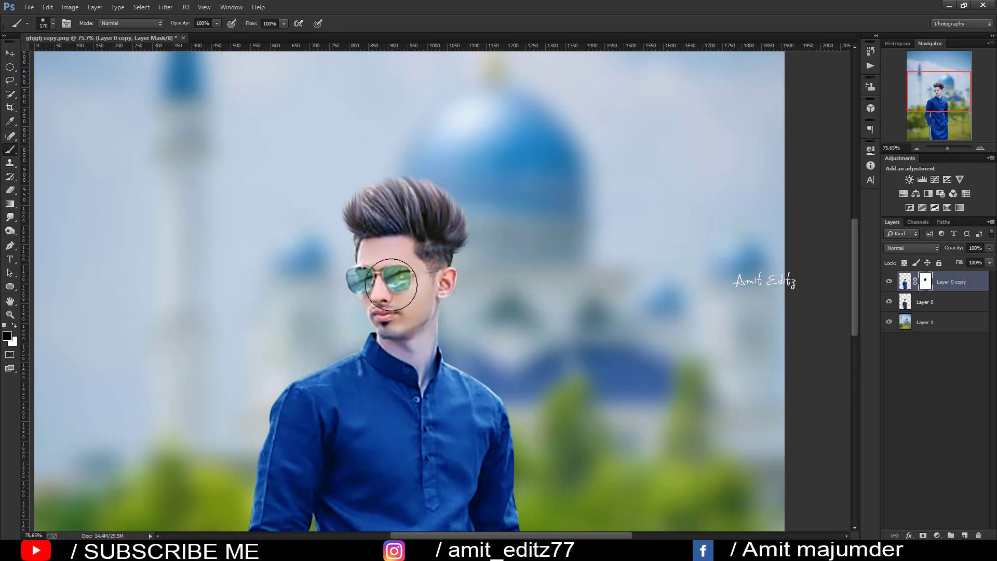
Step: With smaller brushes down to 38 px, restore natural skin on chin, lips and neck
key("bracketleft")
key("bracketleft")
key("bracketleft")
mouse_move(387, 323)
left_mouse_down()
mouse_move(420, 286)
mouse_move(397, 294)
left_mouse_up()
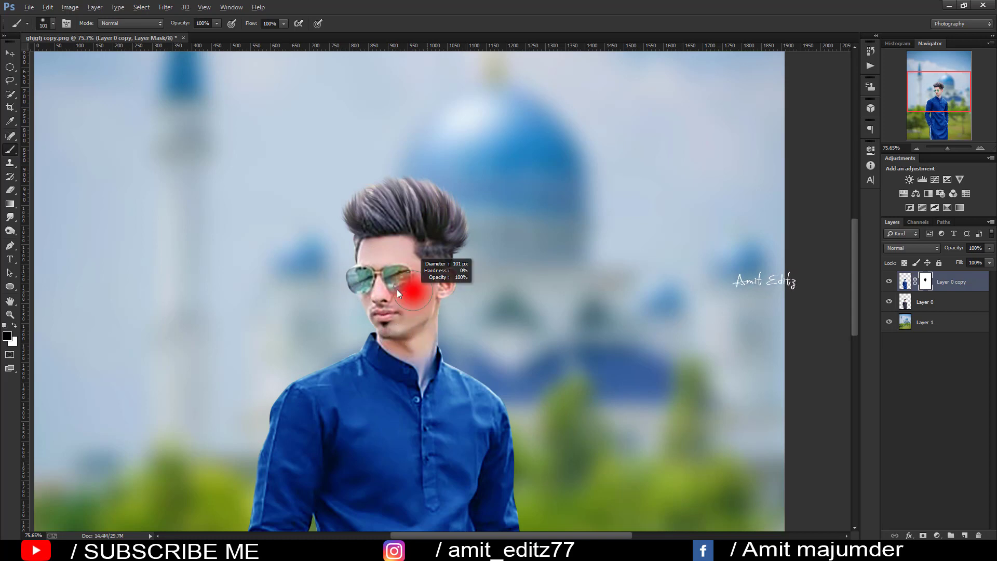
key("bracketleft")
key("bracketleft")
key("bracketleft")
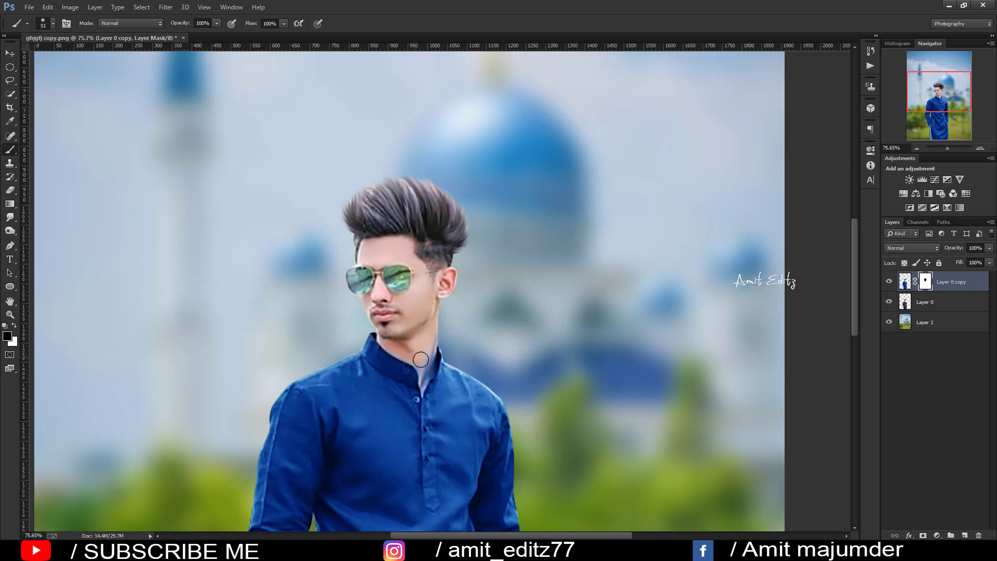
right_click(420, 360, "alt")
scroll(444, 258, "down", 3)
scroll(442, 239, "down", 2)
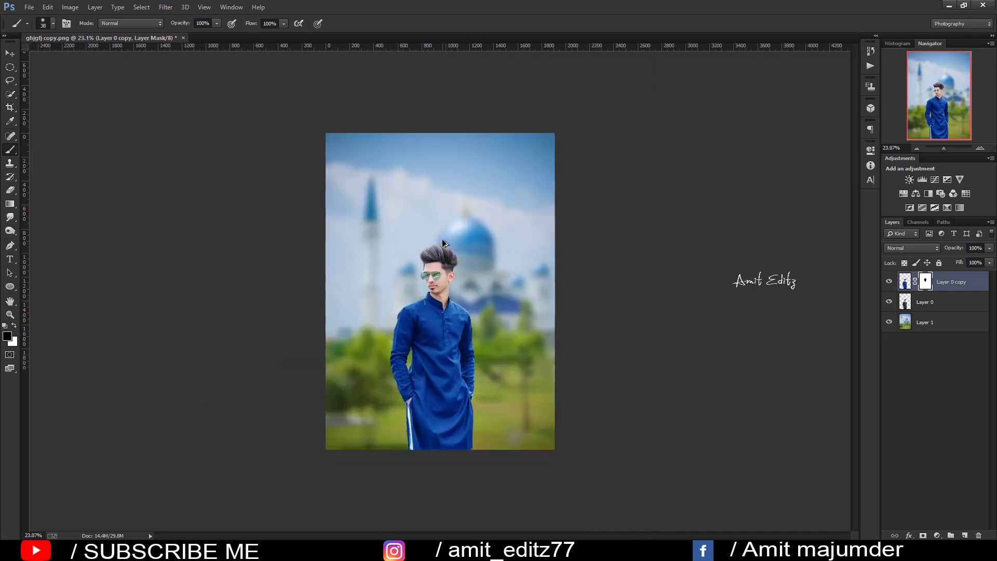
Step: Merge the blue recoloured layer with the original man layer
left_click(6, 54)
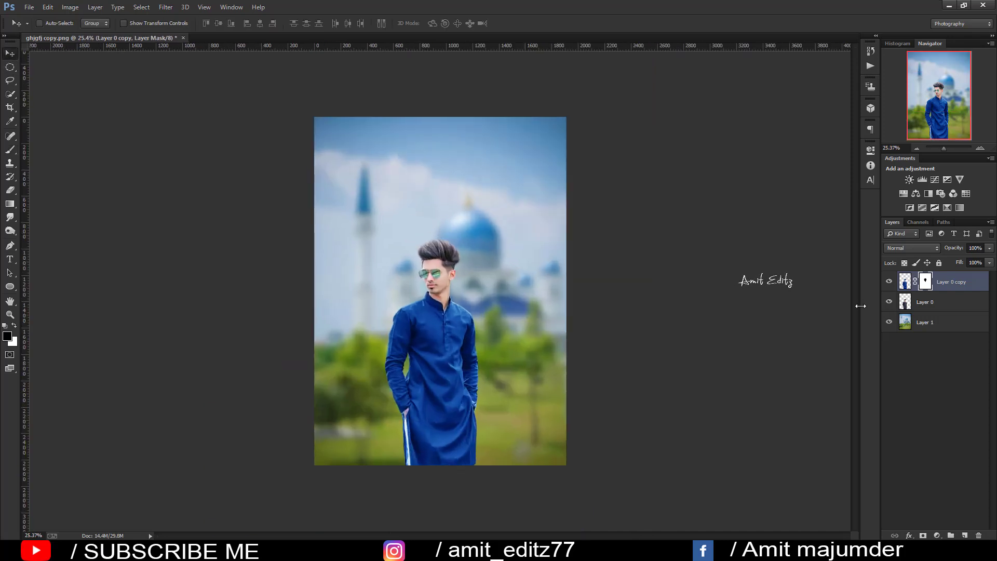
right_click(935, 300)
left_click(810, 379)
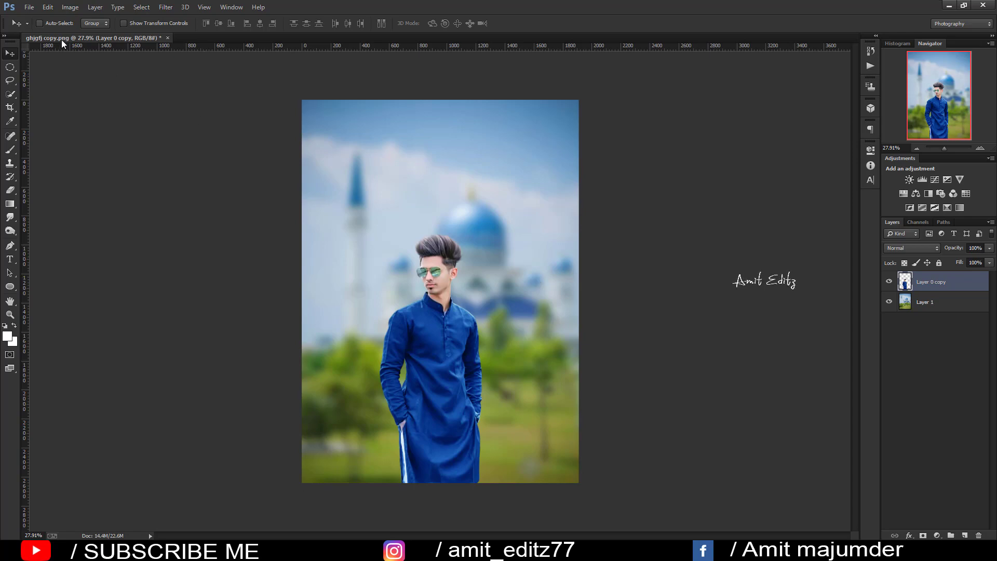
Step: Bring the dove image into the composite and shrink it to about 58%
left_click(30, 7)
left_click(37, 27)
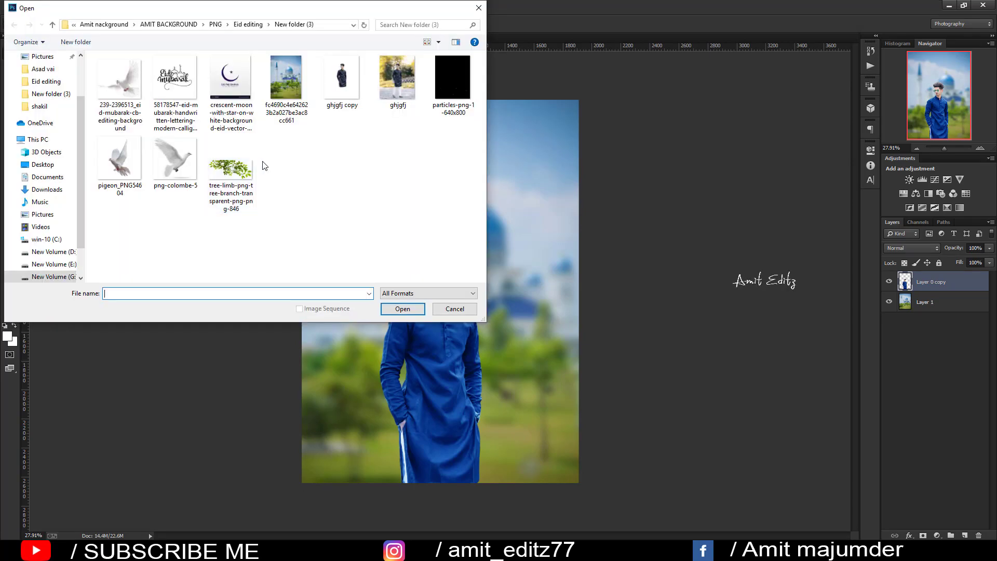
left_click(131, 104)
left_click(416, 309)
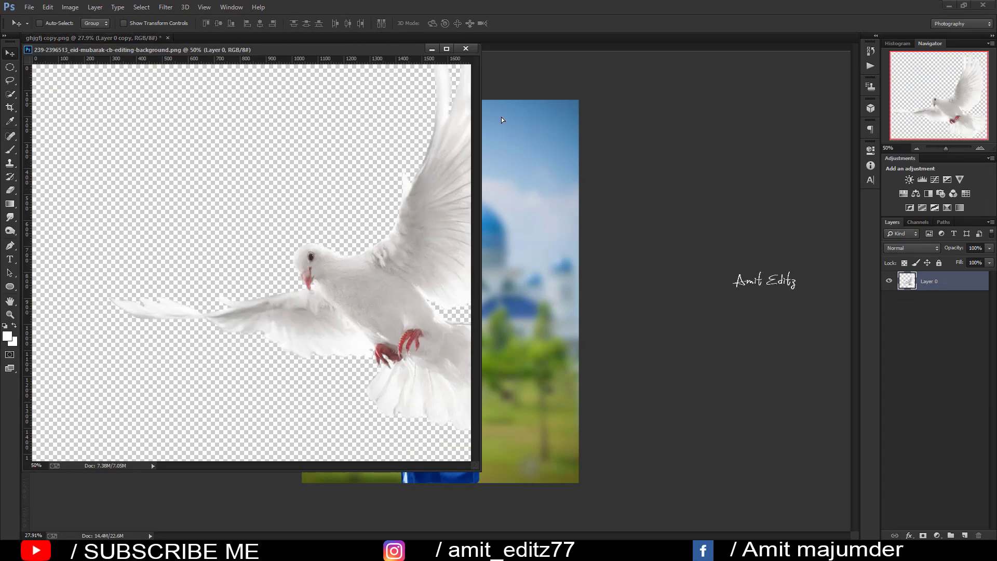
left_click_drag(355, 308, 520, 227)
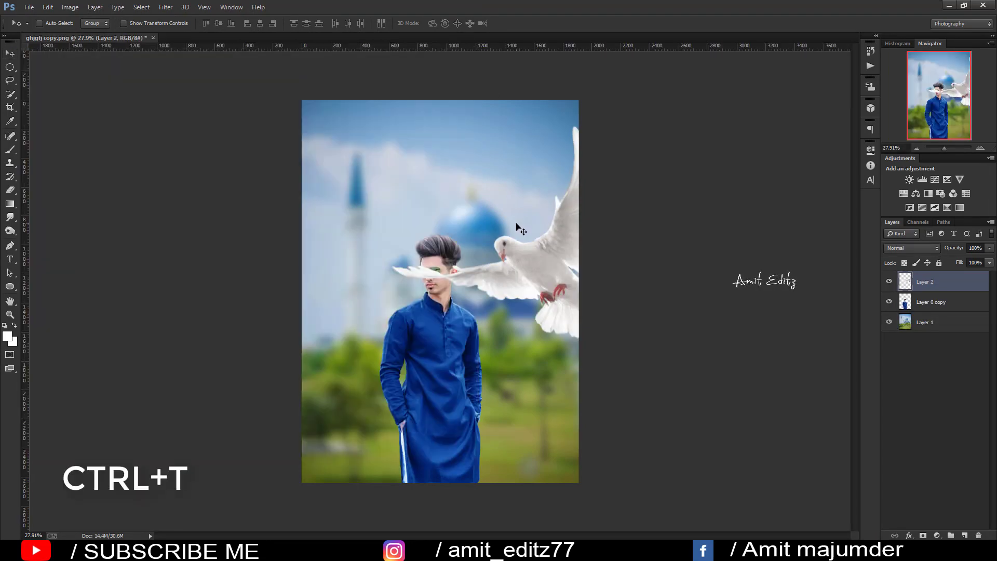
key("ctrl+t")
mouse_move(636, 124)
left_mouse_down()
mouse_move(543, 219)
mouse_move(545, 171)
left_mouse_up()
key("Return")
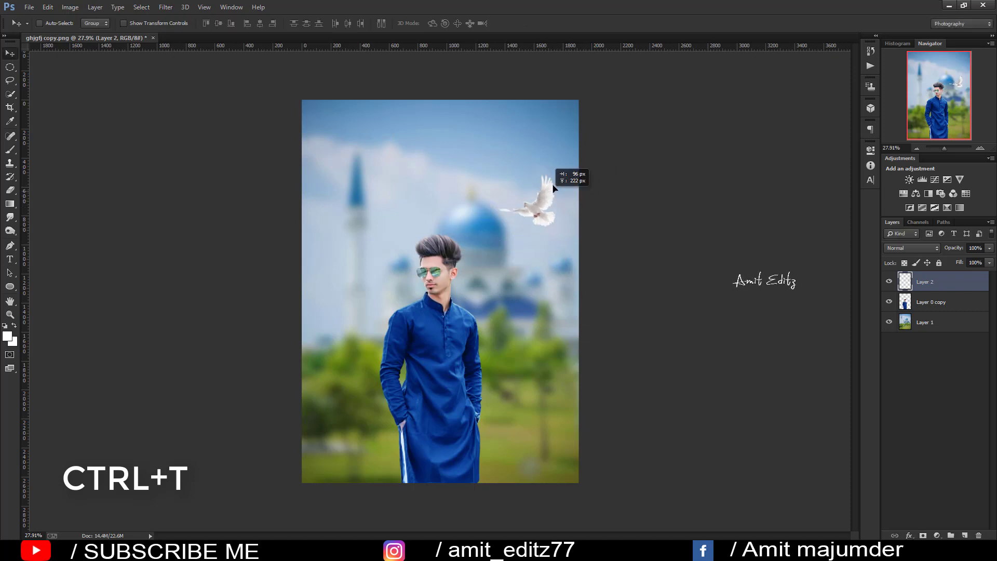
Step: Apply an 8.8-pixel Gaussian Blur to the dove
left_click(166, 7)
mouse_move(171, 132)
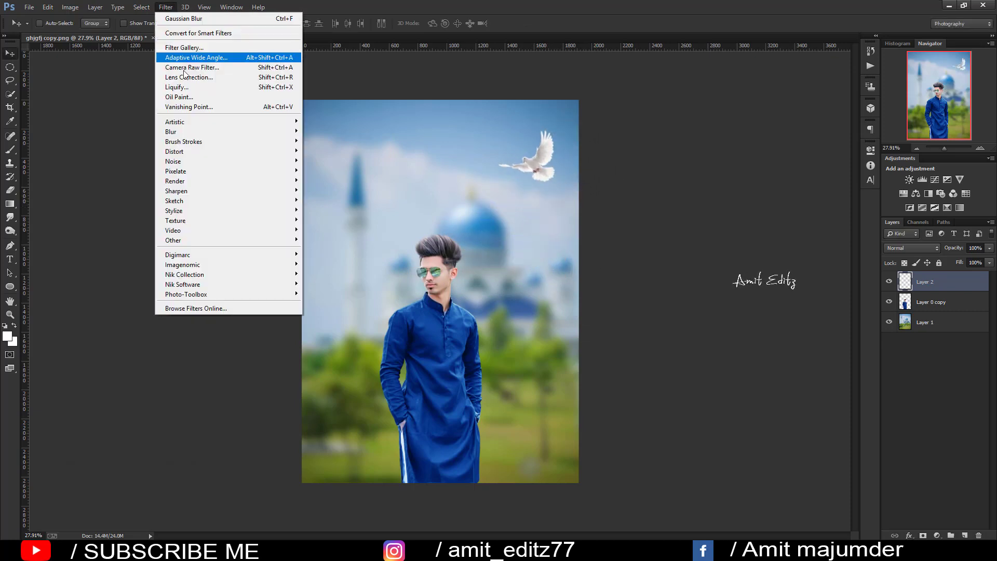
left_click(332, 205)
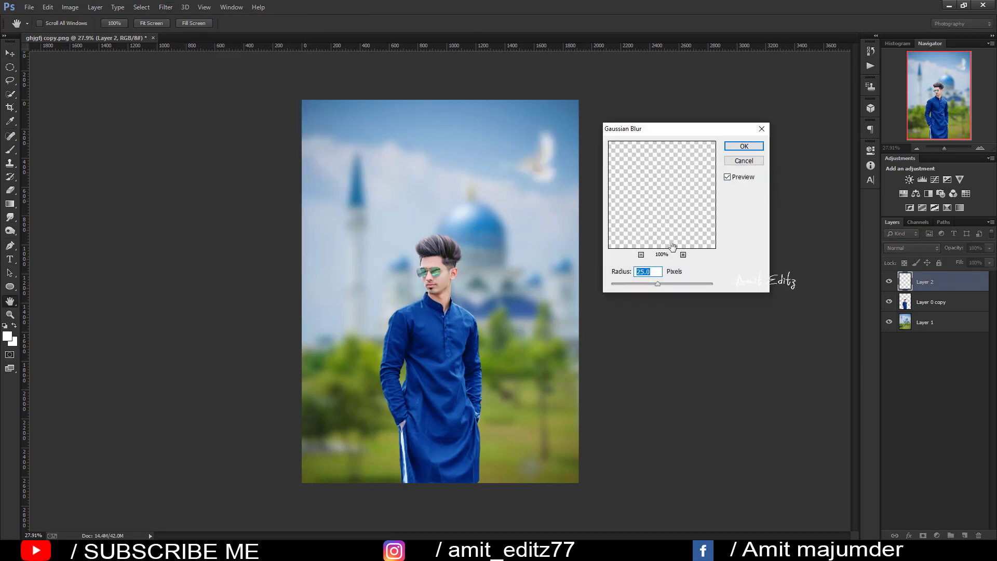
left_click(649, 285)
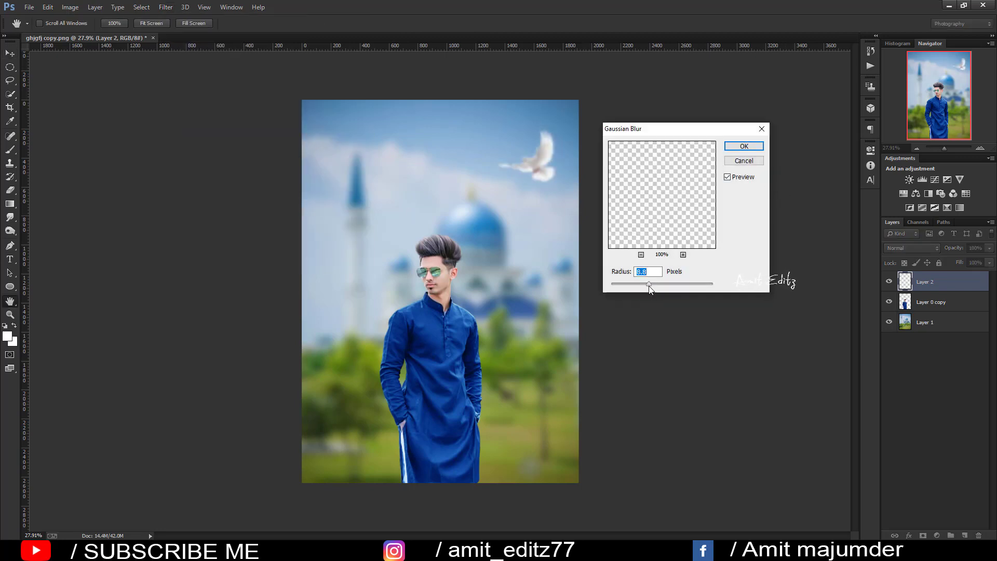
left_click(750, 150)
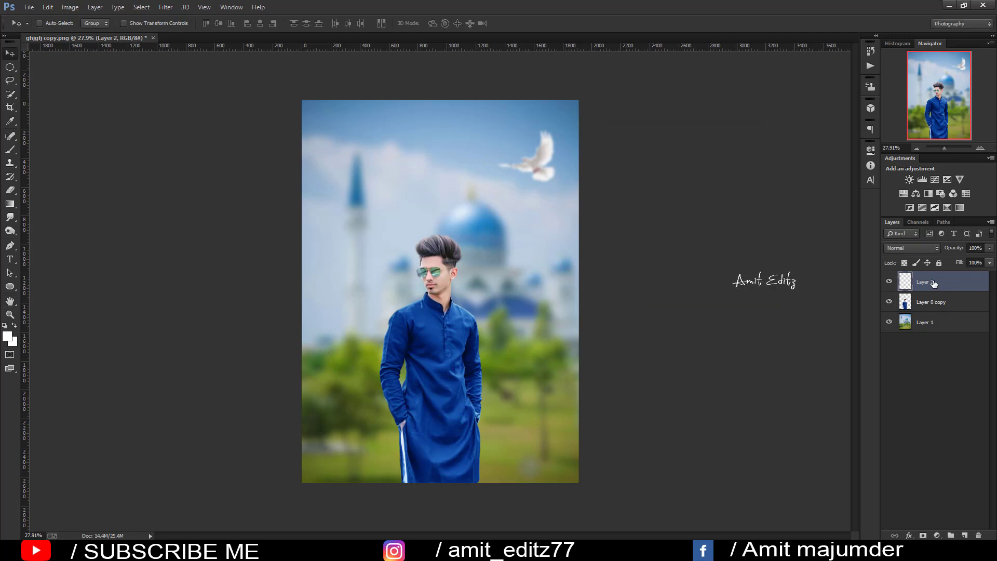
Step: Add a smaller copy of the dove to the left of the man
left_click_drag(934, 283, 965, 535)
left_click_drag(561, 208, 509, 307)
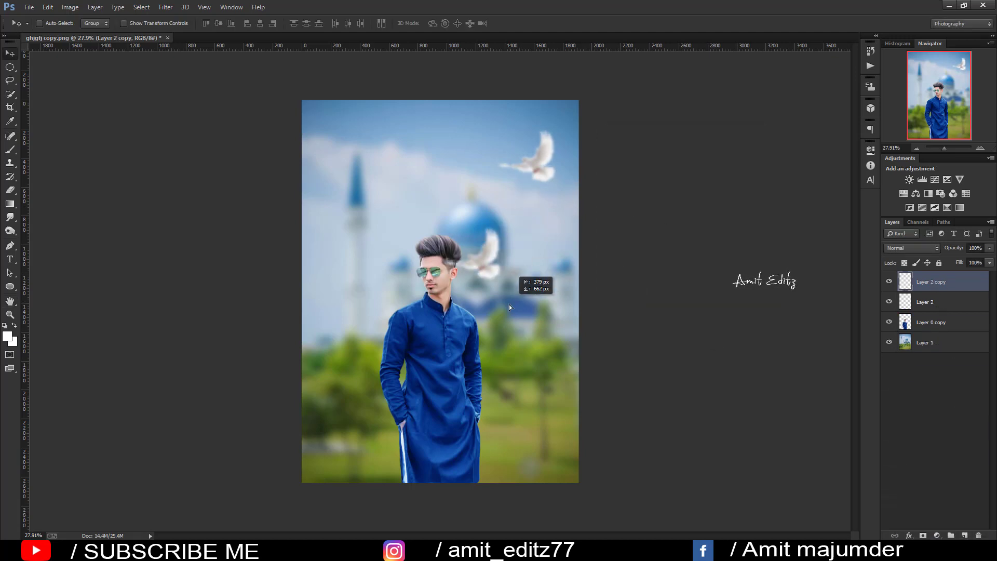
key("ctrl+t")
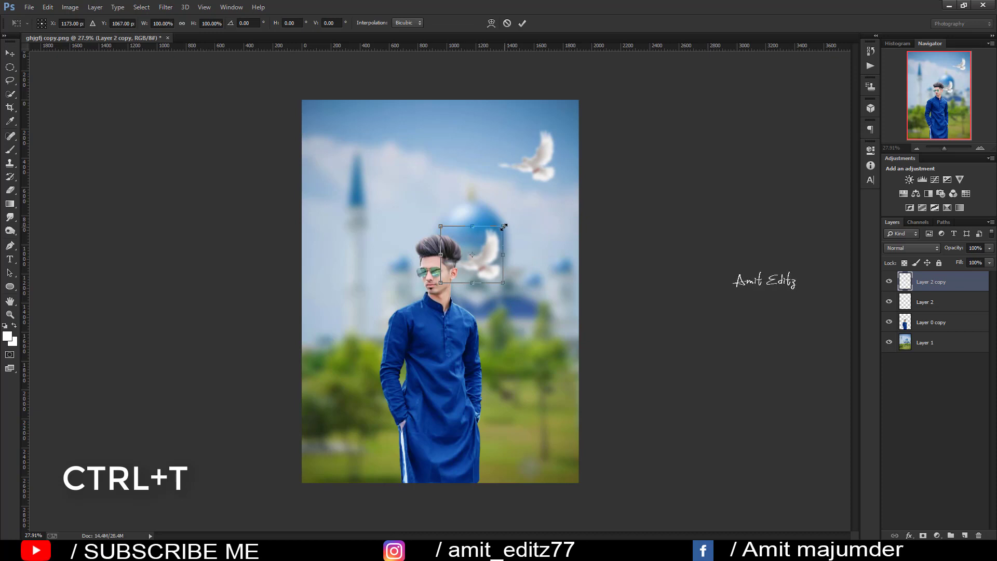
left_click_drag(504, 226, 353, 322)
key("Return")
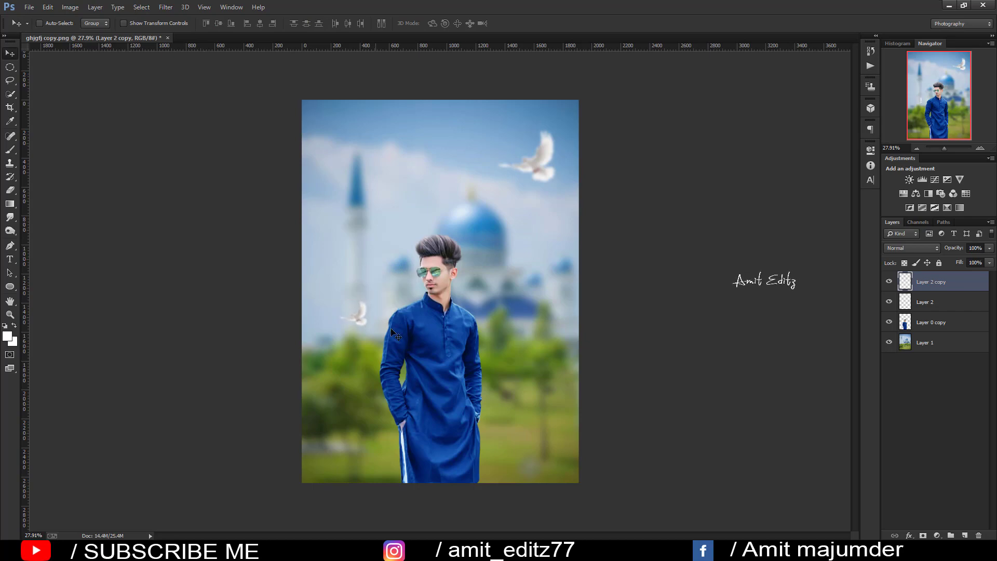
Step: Bring pigeon_PNG54604 into the composite, shrunk and placed at the lower right
left_click(33, 9)
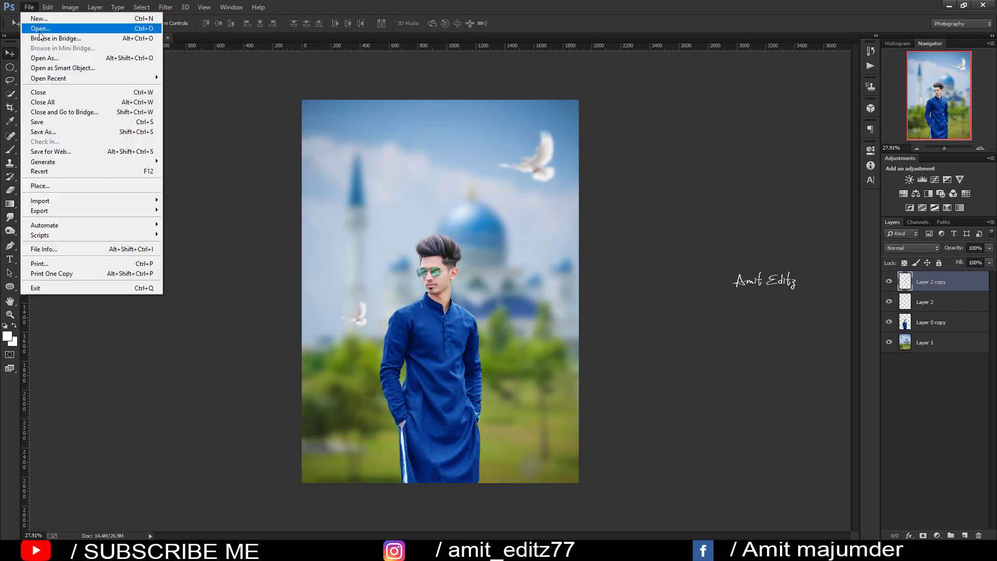
left_click(42, 27)
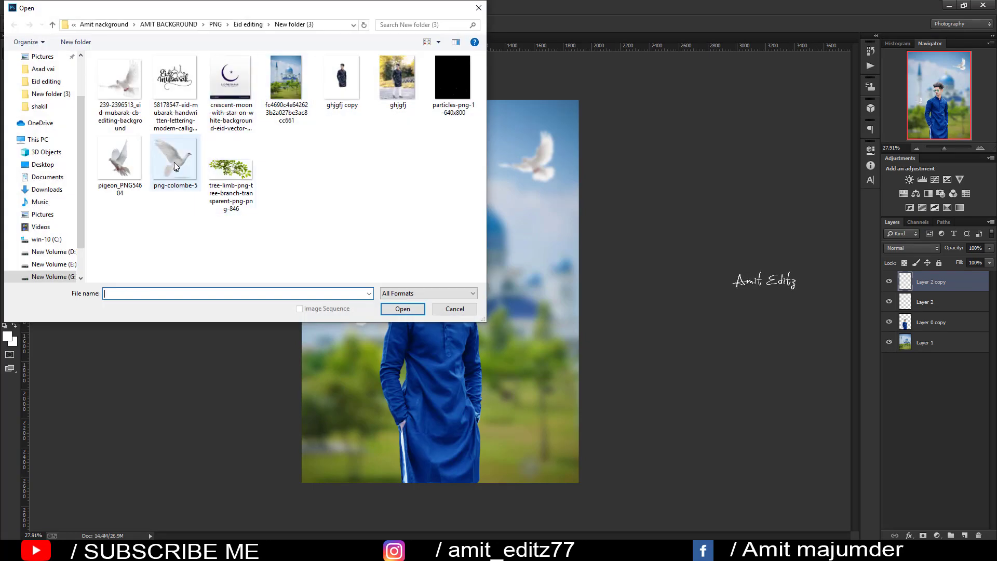
left_click(174, 166)
left_click(113, 164)
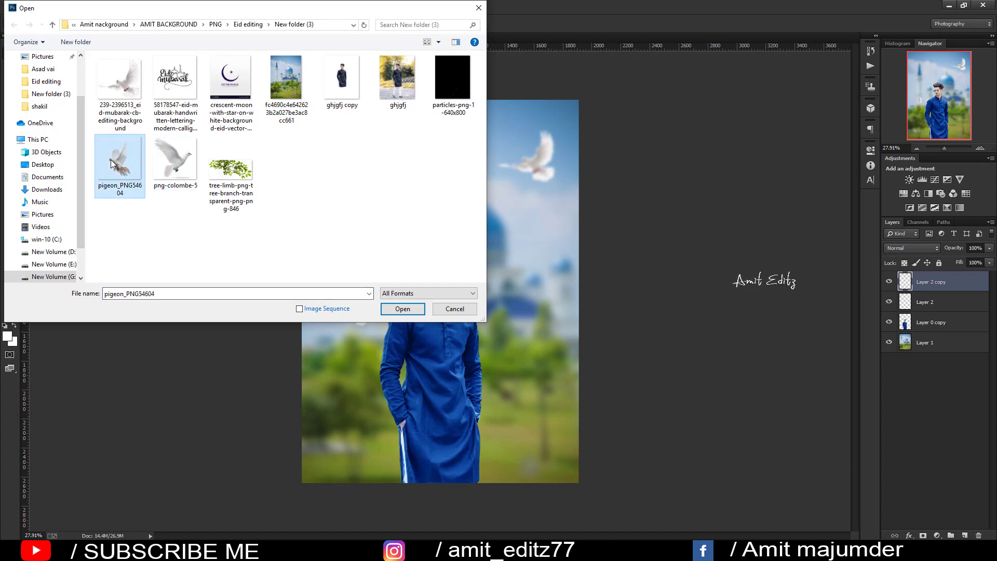
left_click(398, 310)
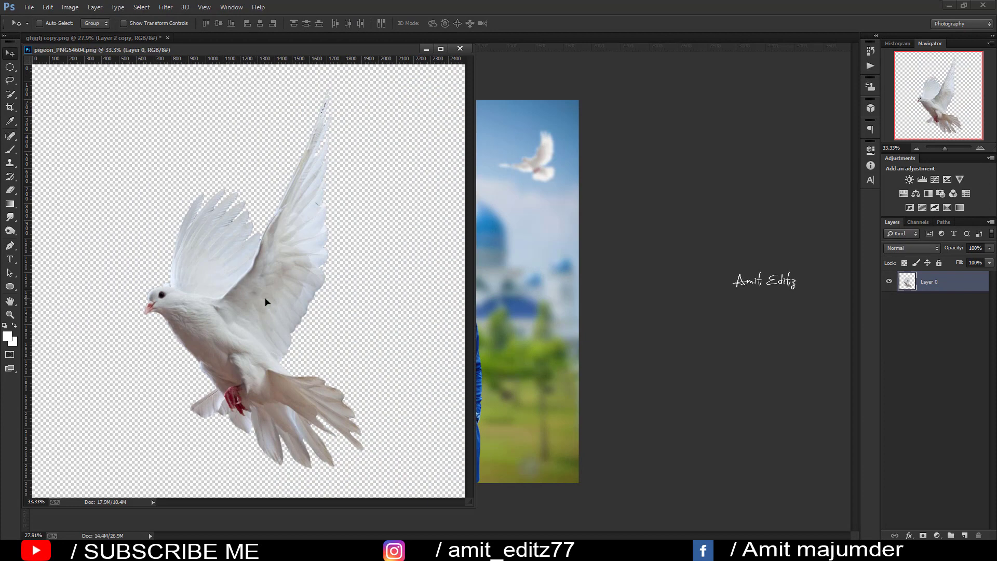
left_click_drag(266, 302, 535, 305)
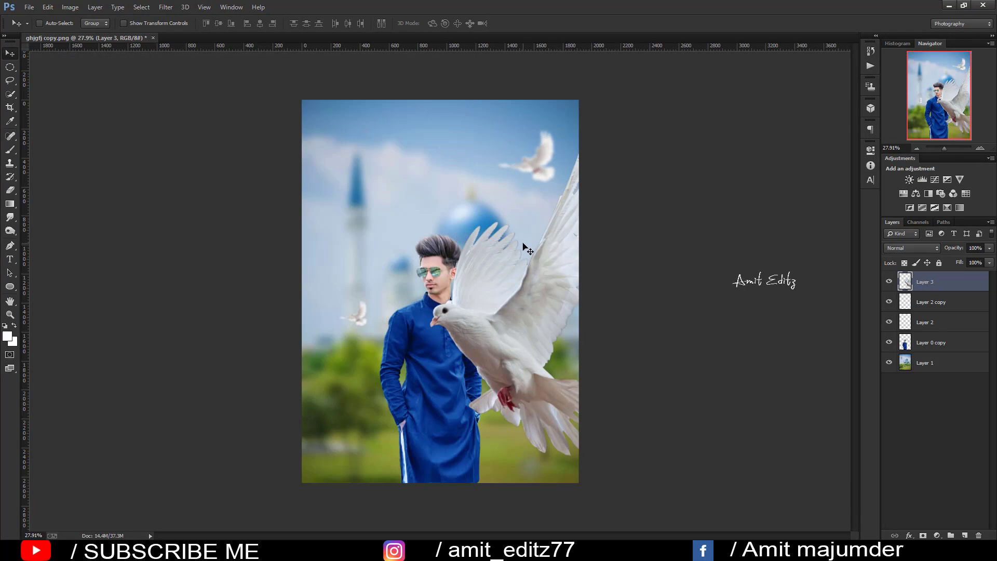
key("ctrl+t")
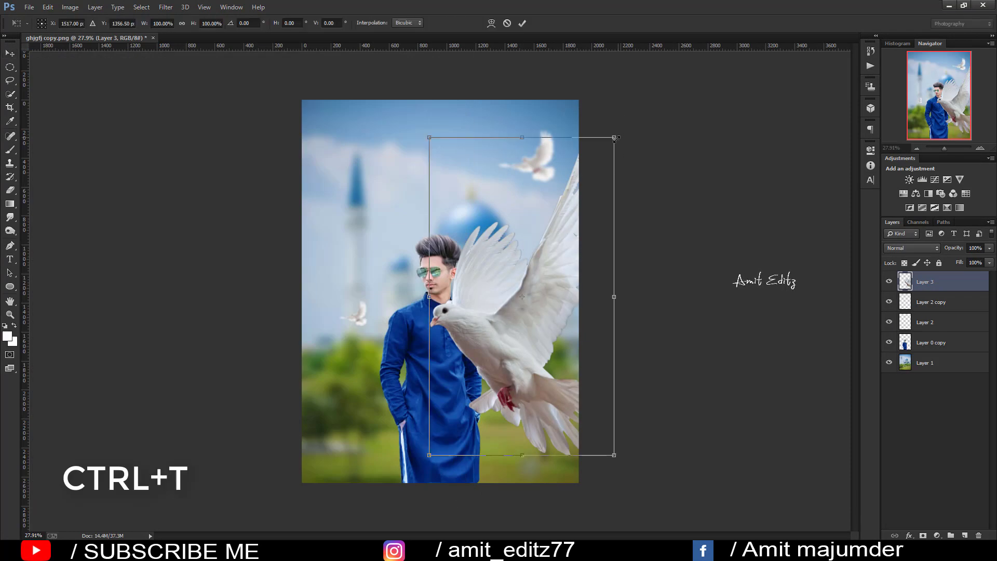
mouse_move(615, 138)
left_mouse_down()
mouse_move(554, 240)
mouse_move(540, 395)
left_mouse_up()
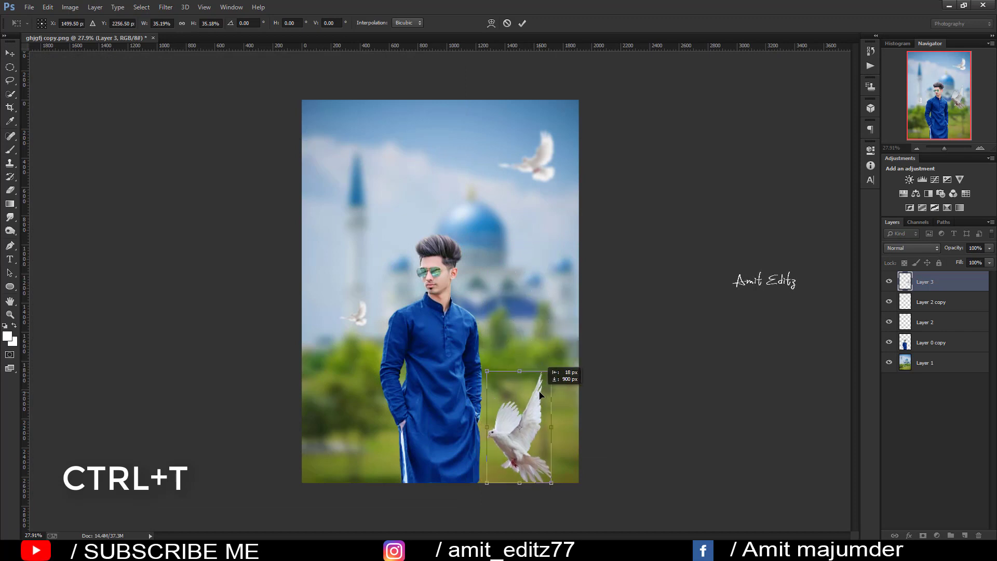
double_click(540, 394)
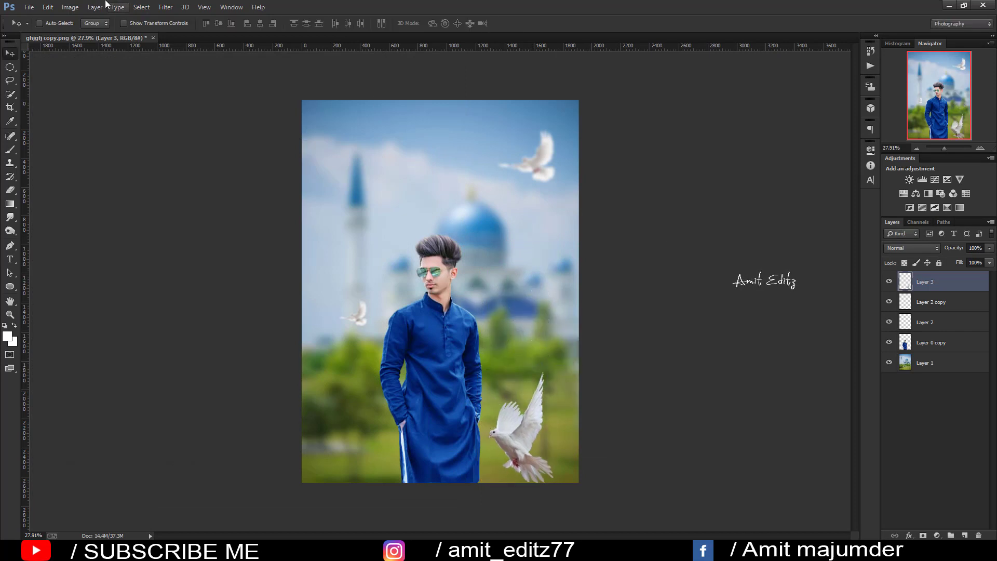
Step: Apply a Gaussian Blur to the pigeon
left_click(165, 7)
mouse_move(170, 132)
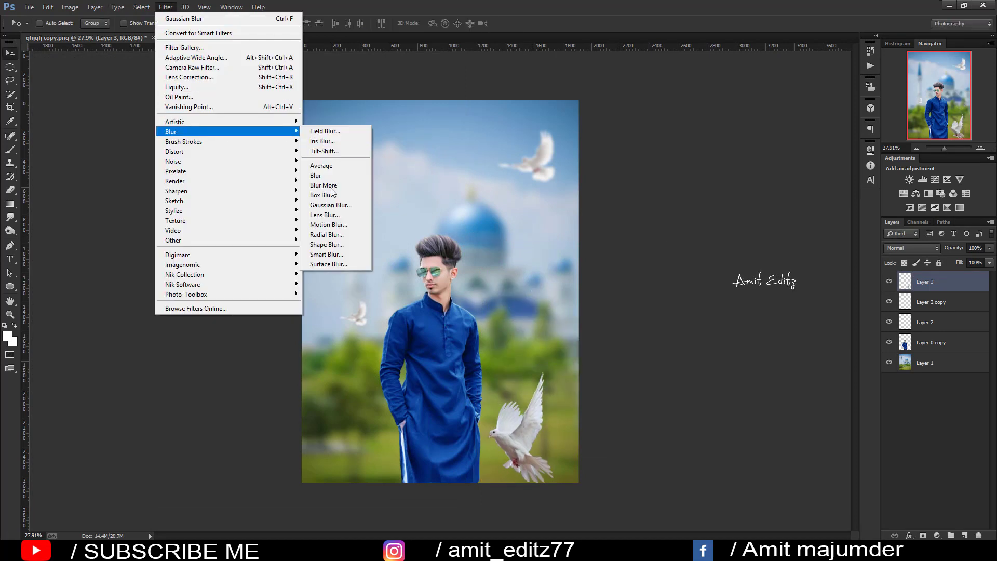
left_click(330, 205)
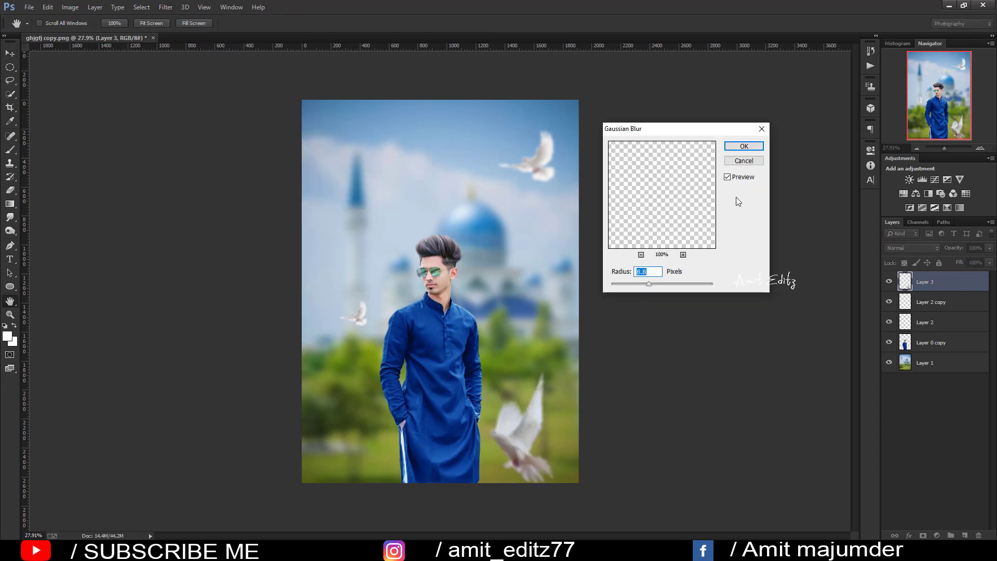
left_click(744, 146)
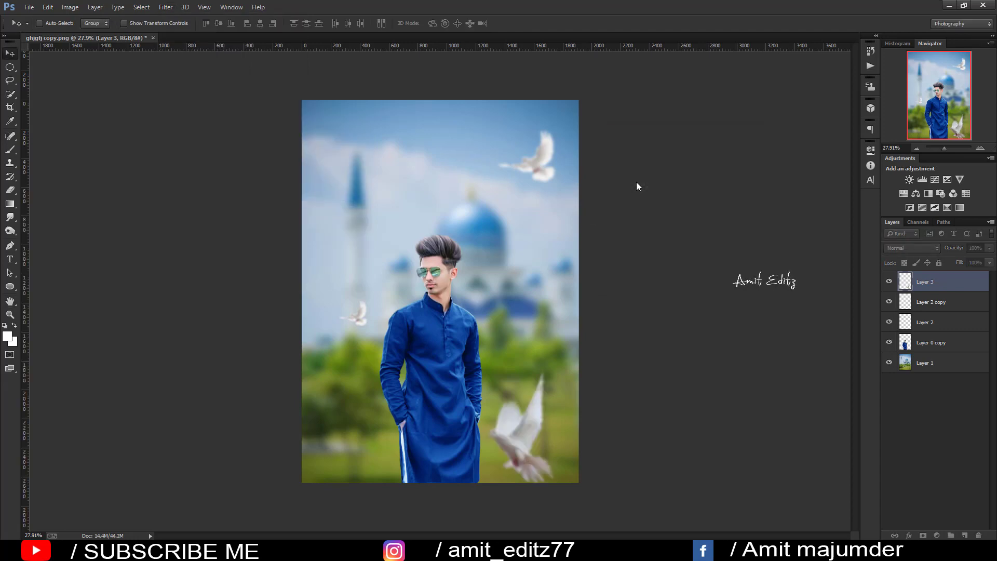
left_click(30, 7)
left_click(31, 27)
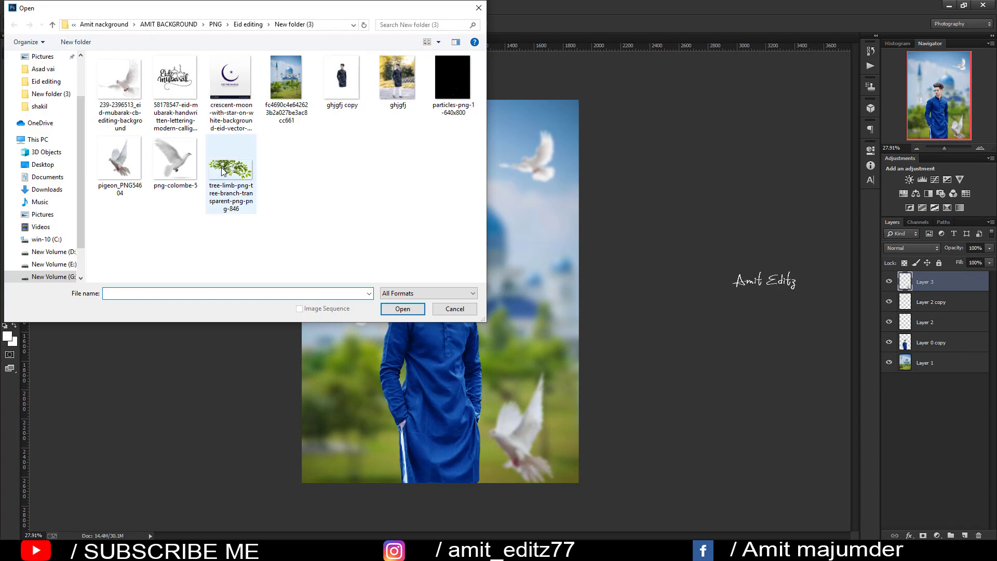
Step: Bring the tree-limb branch image into the composite and enlarge it
double_click(222, 167)
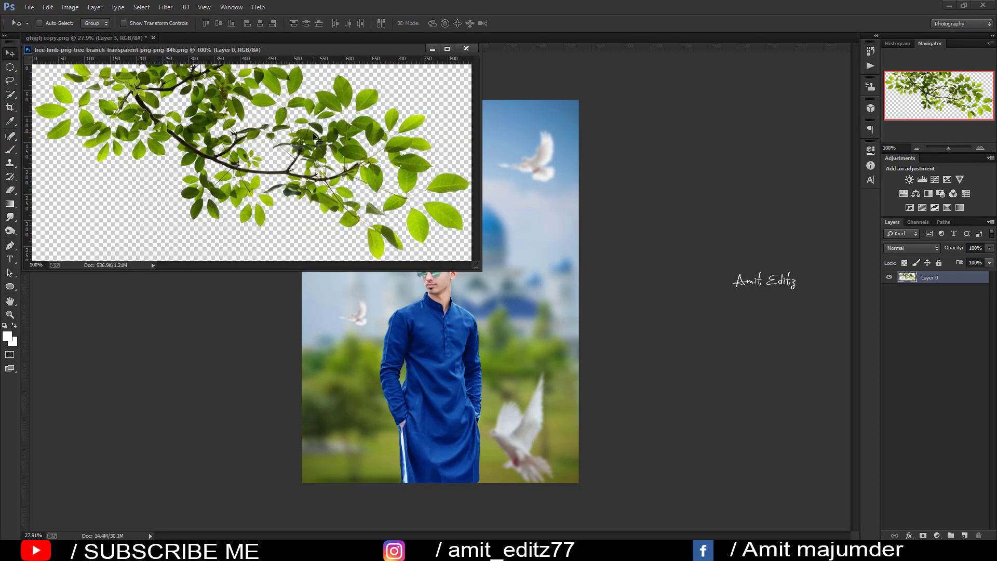
left_click_drag(314, 138, 520, 372)
left_click(522, 198)
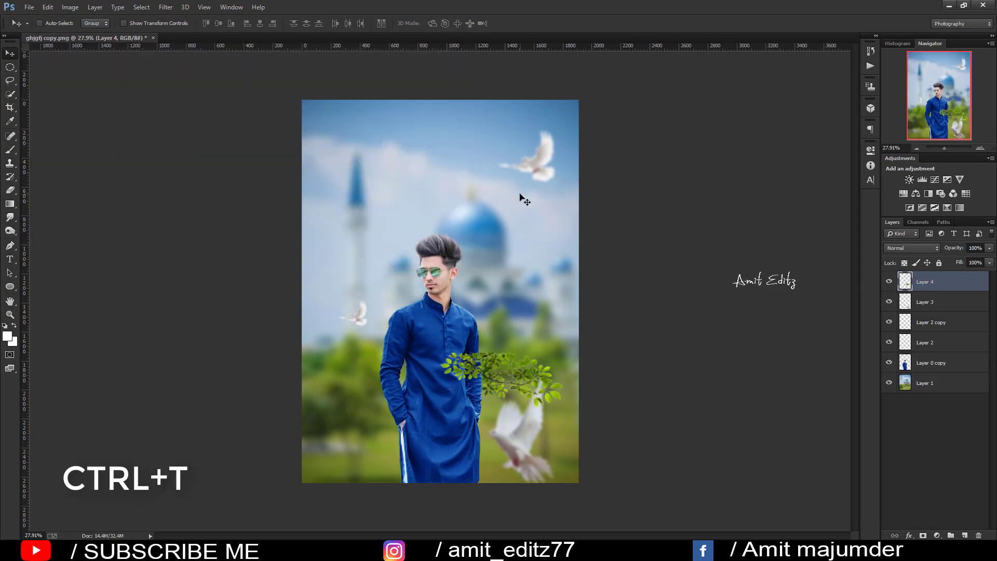
key("ctrl+t")
mouse_move(563, 351)
left_mouse_down()
mouse_move(646, 315)
mouse_move(468, 327)
left_mouse_up()
right_click(477, 344)
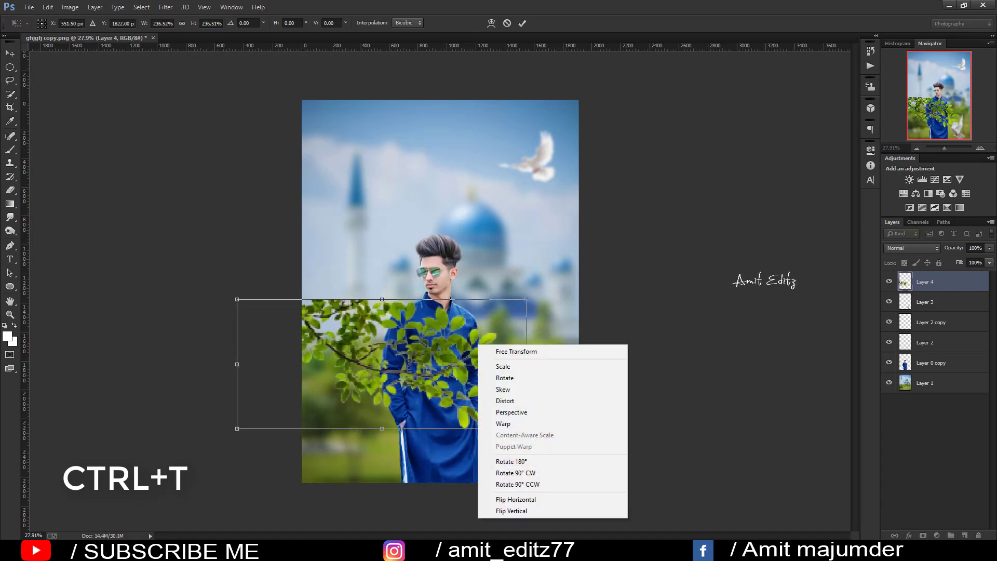
left_click(438, 317)
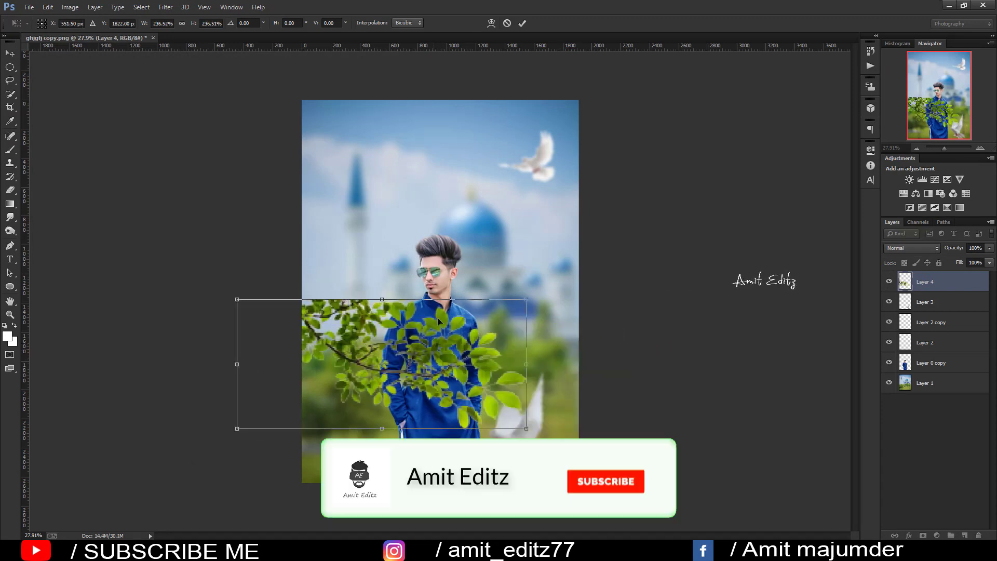
left_click_drag(437, 317, 462, 166)
Step: Flip the branch horizontally into the bottom-right corner, with the pigeon layered in front
right_click(443, 216)
left_click(467, 372)
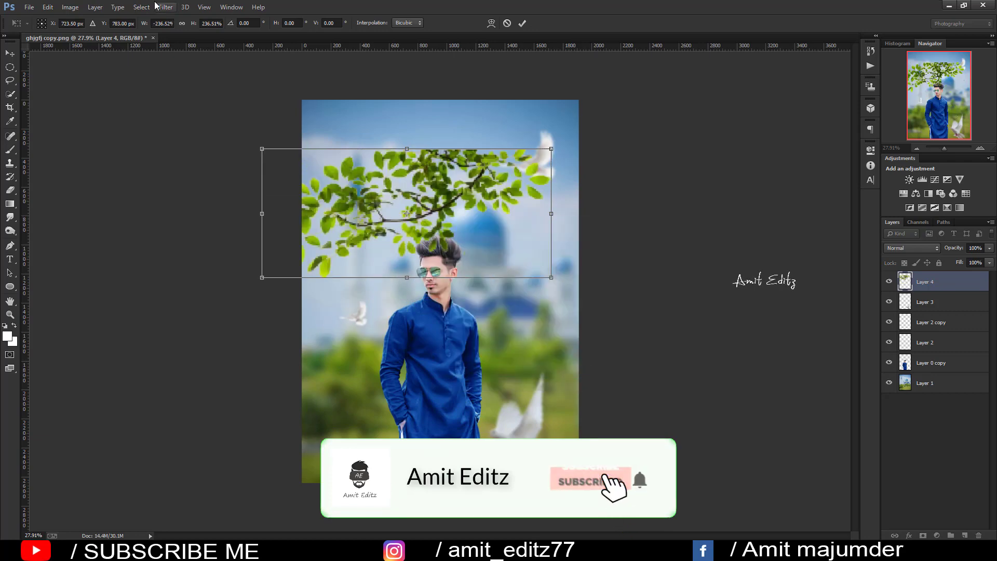
left_click_drag(449, 269, 655, 521)
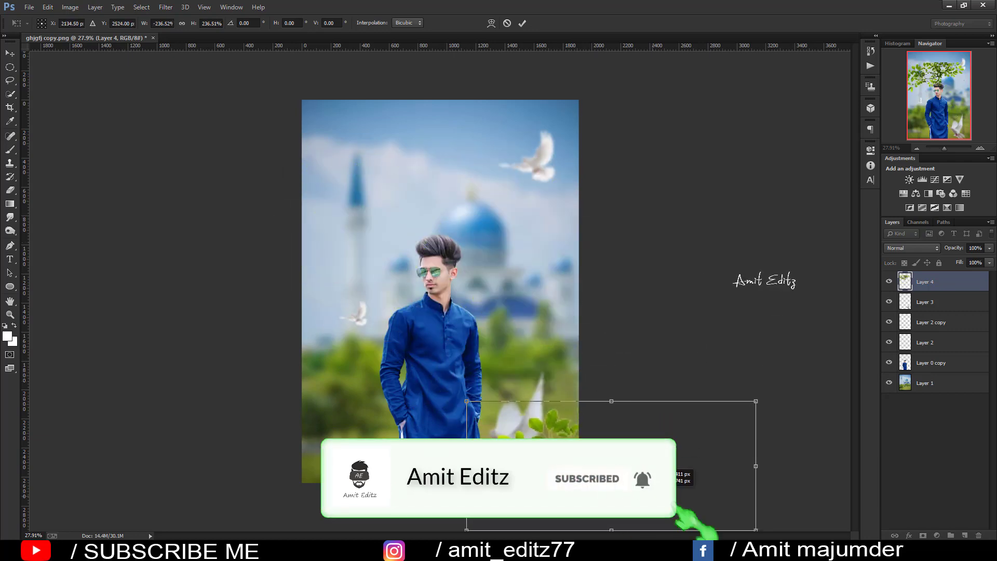
left_click_drag(648, 481, 645, 481)
key("Return")
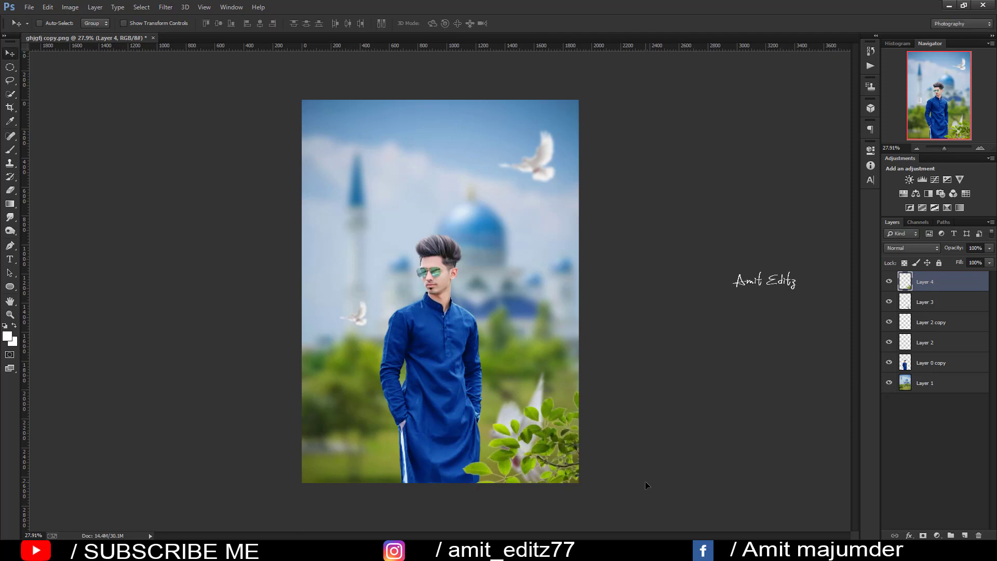
left_click_drag(928, 306, 928, 271)
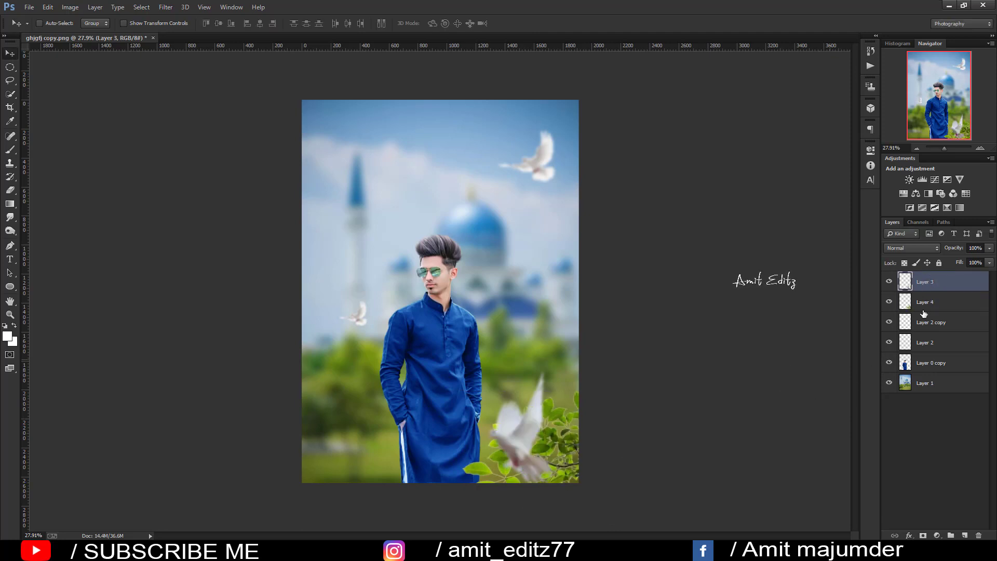
left_click_drag(516, 400, 513, 418)
Step: Soften the leafy branch with an 11.4-pixel Gaussian Blur, then select Layer 3
key("alt+bracketleft")
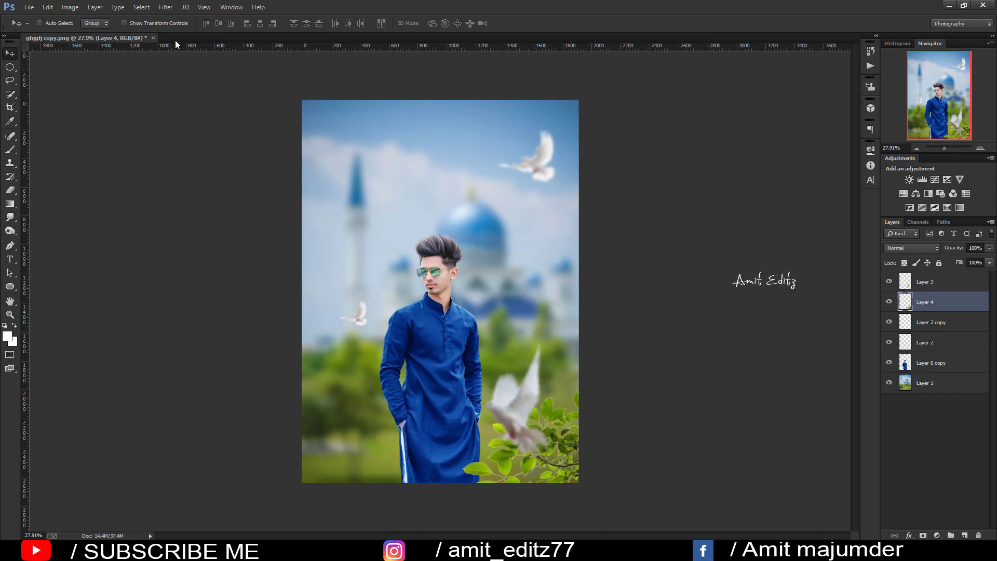
left_click(166, 8)
mouse_move(170, 131)
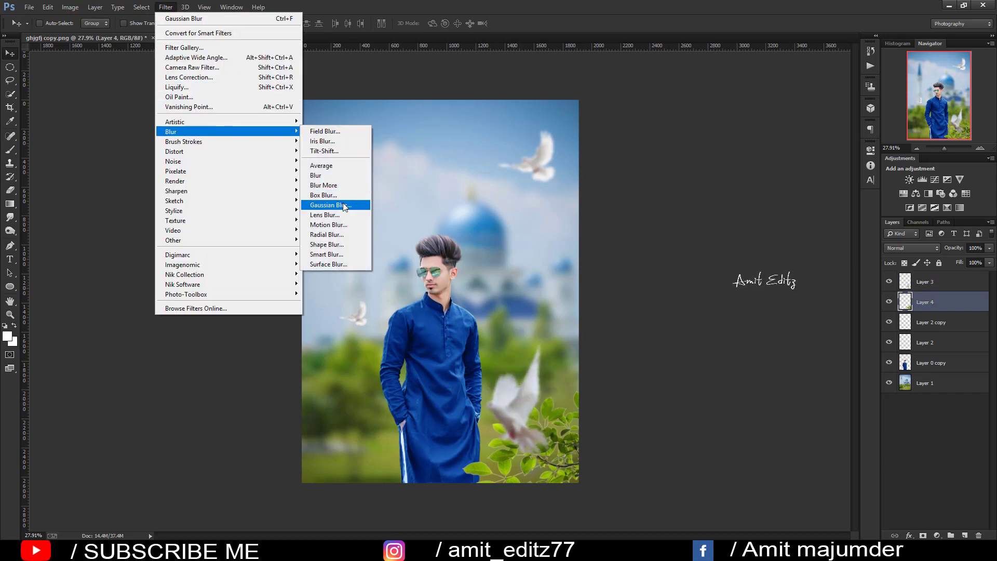
left_click(342, 205)
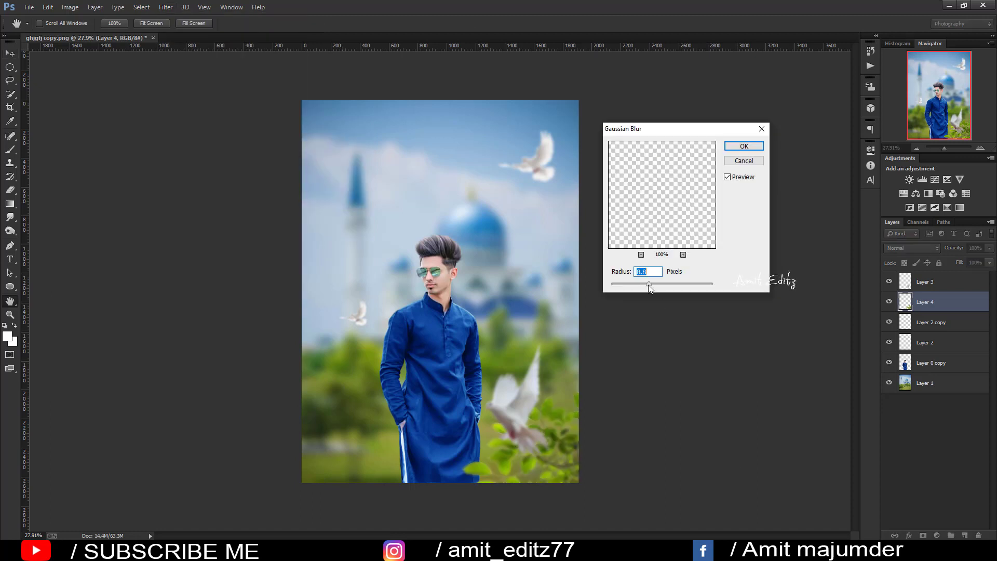
left_click_drag(649, 285, 652, 285)
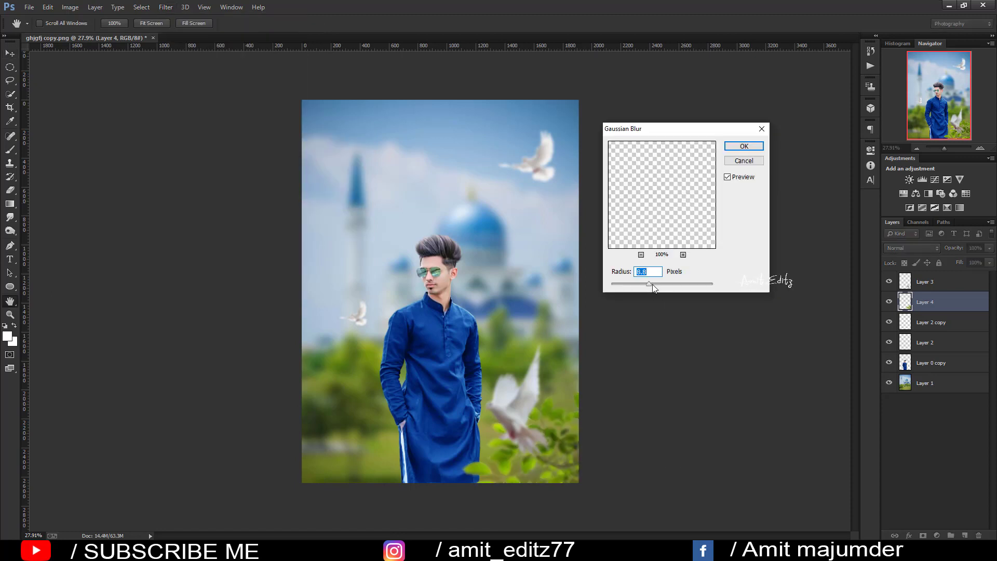
left_click(729, 148)
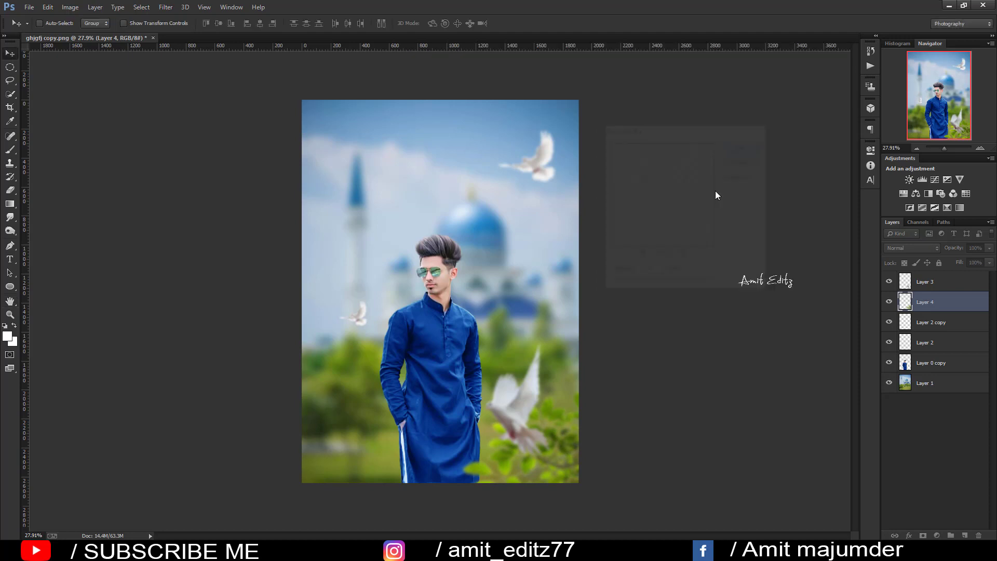
left_click(952, 287)
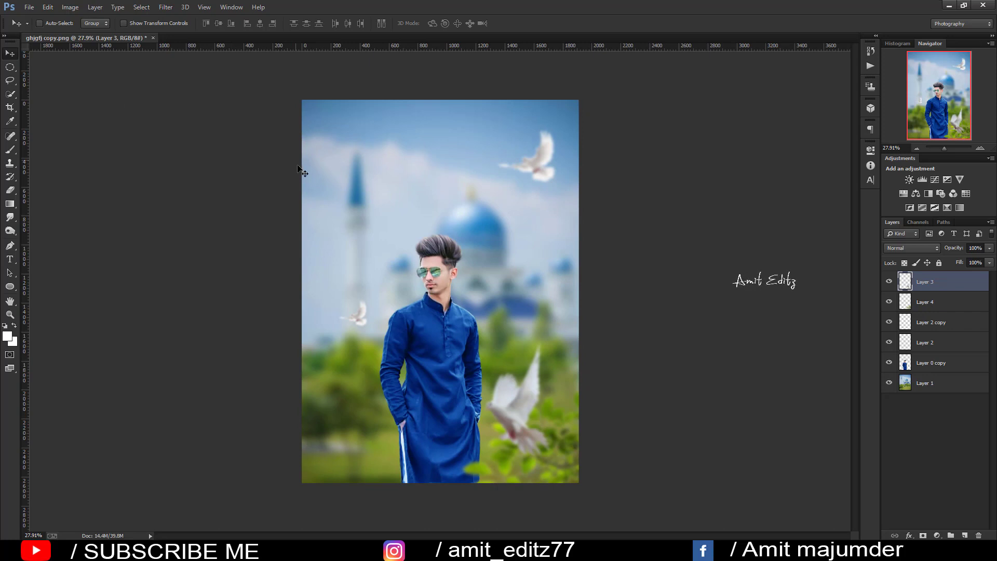
Step: Stamp all visible layers into a new layer and, in Camera Raw, raise contrast to +22 and lift shadows
key("ctrl+alt+shift+e")
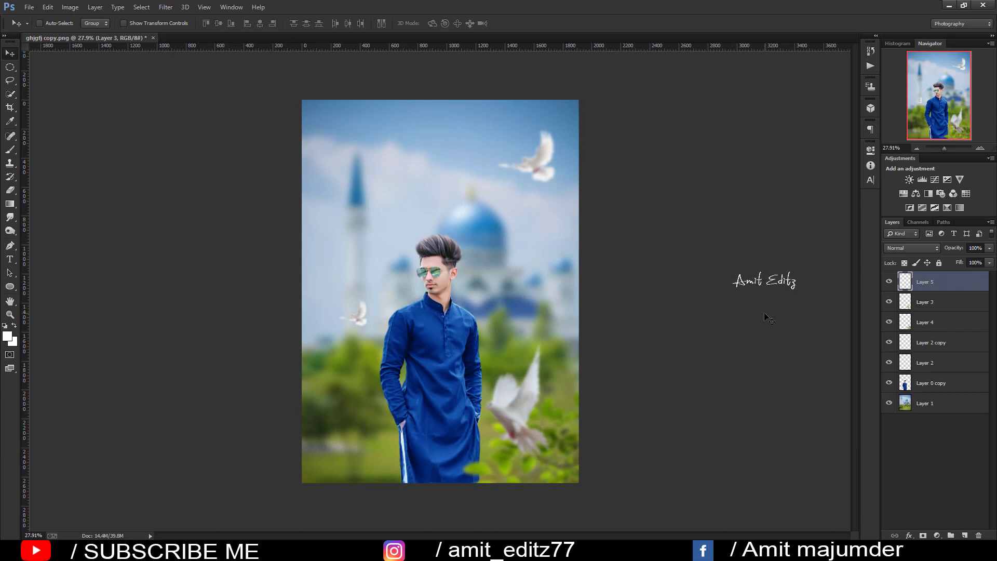
left_click(10, 106)
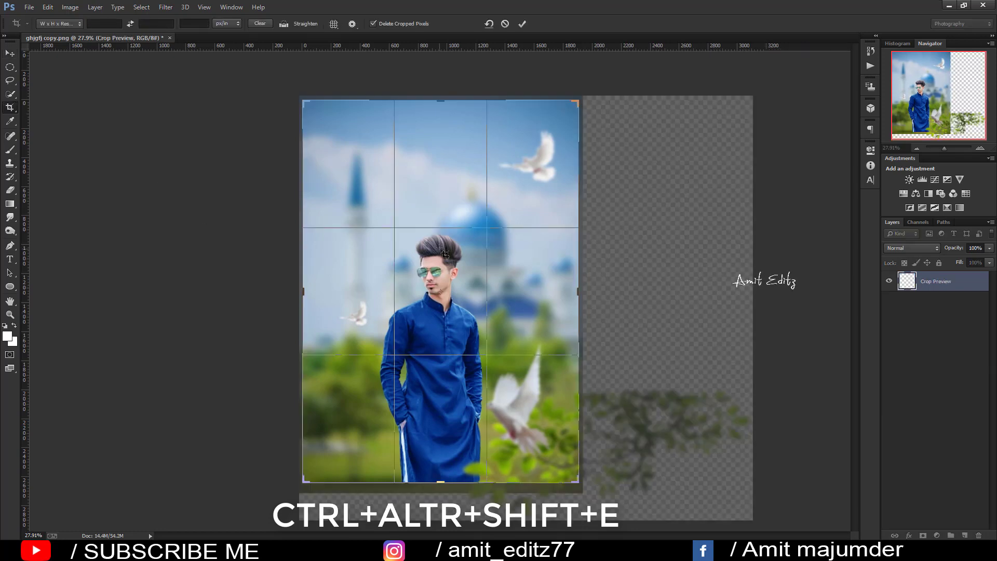
left_click(166, 7)
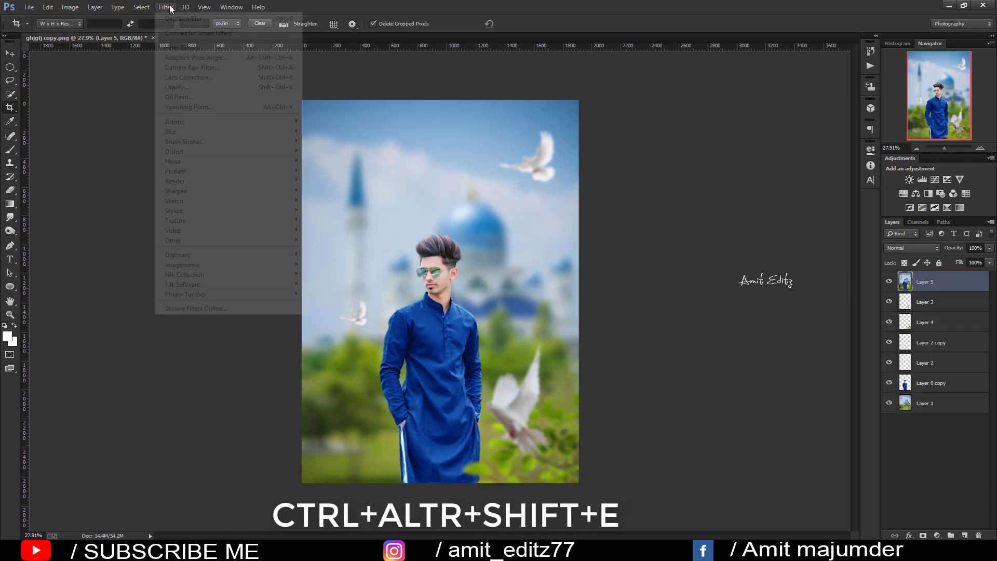
left_click(188, 67)
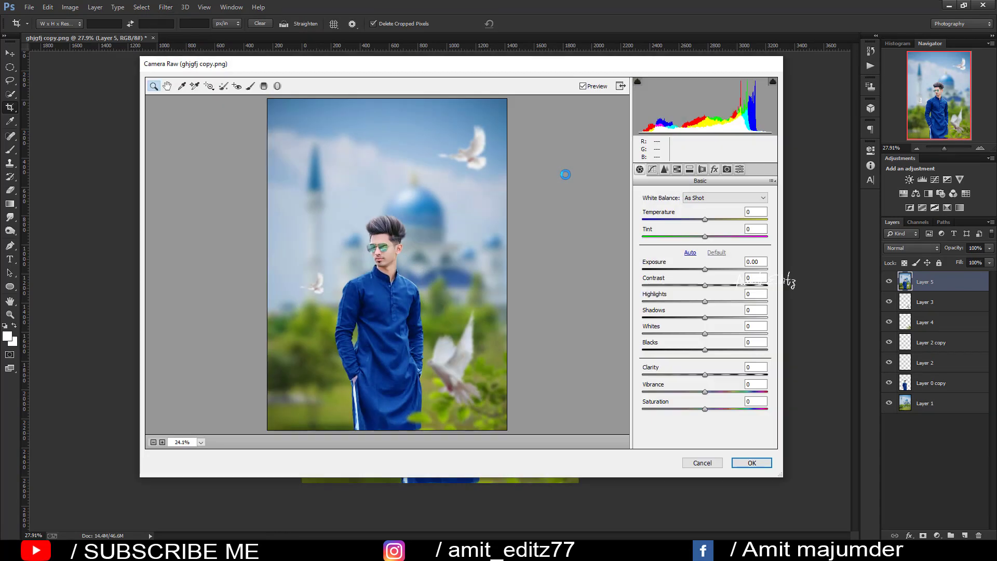
left_click_drag(715, 287, 718, 284)
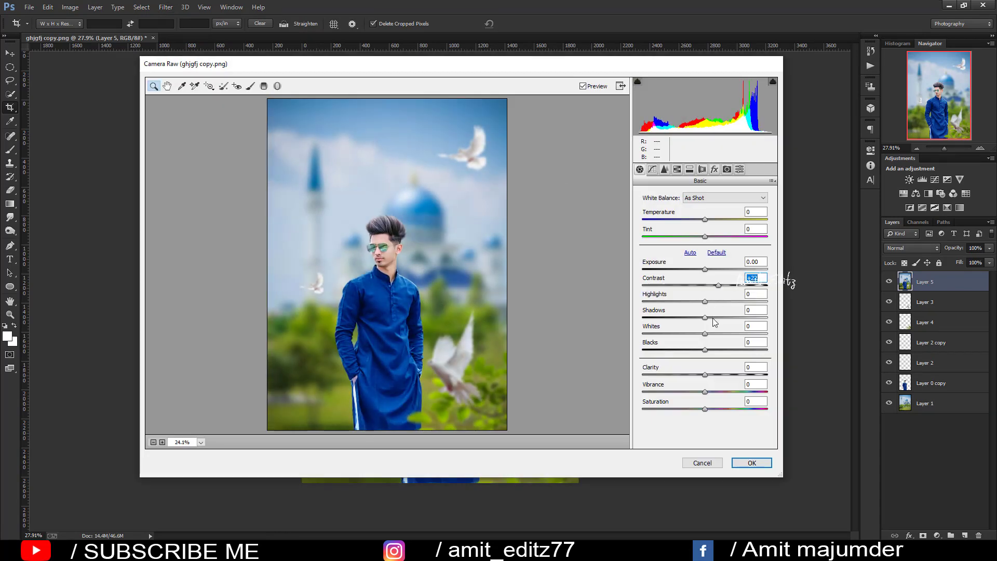
mouse_move(705, 318)
left_mouse_down()
mouse_move(713, 322)
mouse_move(696, 333)
mouse_move(720, 350)
mouse_move(711, 392)
left_mouse_up()
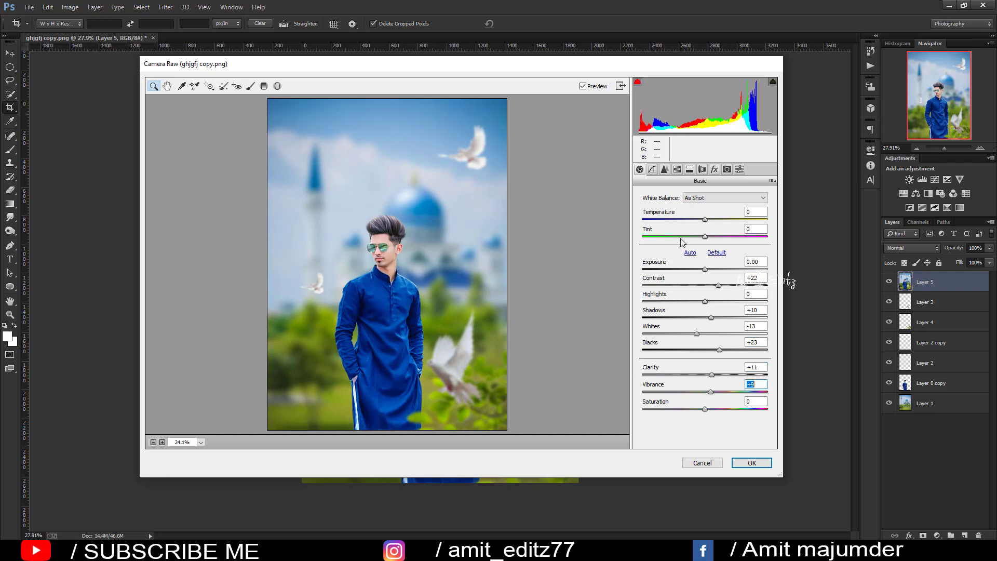
Step: Shift the green foliage hue toward yellow and set the calibration blue primary hue to -13
left_click(678, 169)
left_click_drag(705, 295, 653, 296)
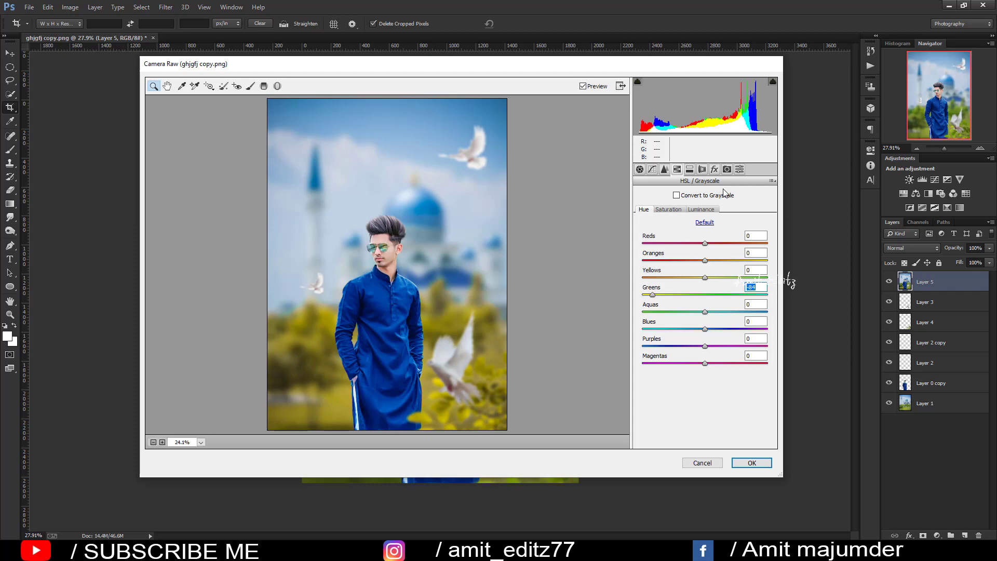
left_click(727, 169)
left_click_drag(705, 364, 708, 381)
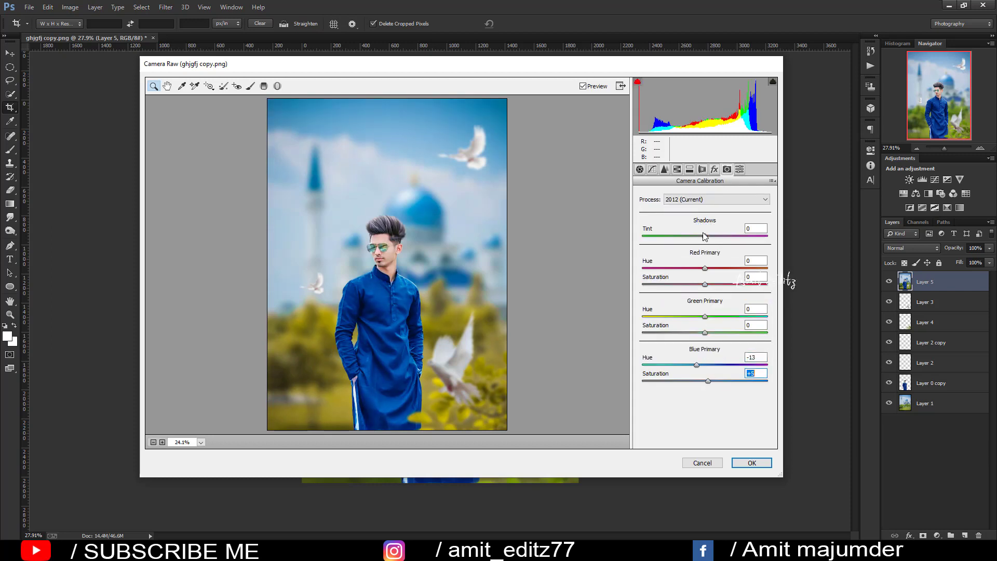
left_click(691, 169)
left_click(677, 170)
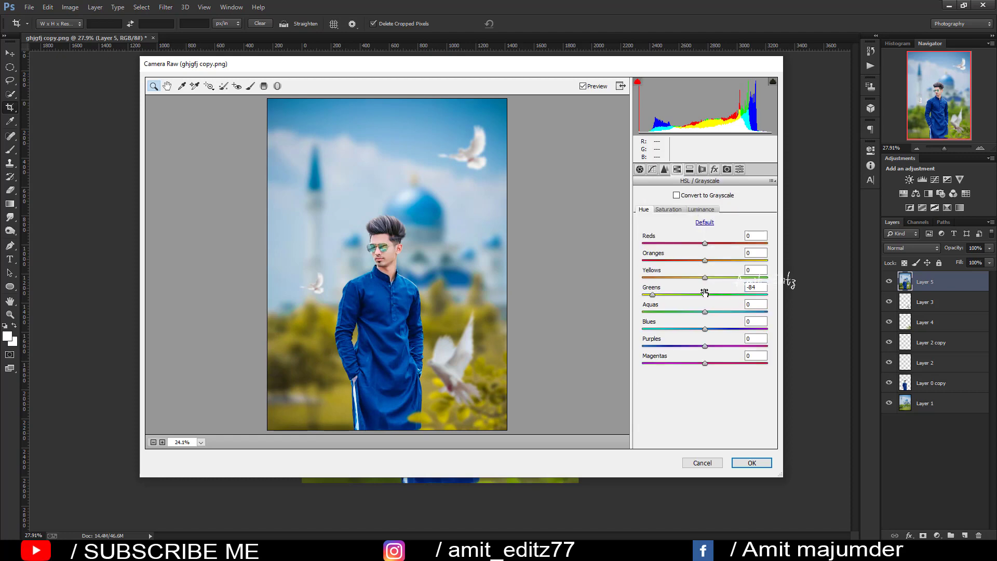
left_click_drag(656, 300, 641, 296)
Step: Lower the yellows' saturation and shift the blue kurta's hue toward cyan
left_click(669, 209)
mouse_move(705, 277)
left_mouse_down()
mouse_move(696, 278)
mouse_move(728, 281)
left_mouse_up()
left_click(702, 210)
left_click(676, 210)
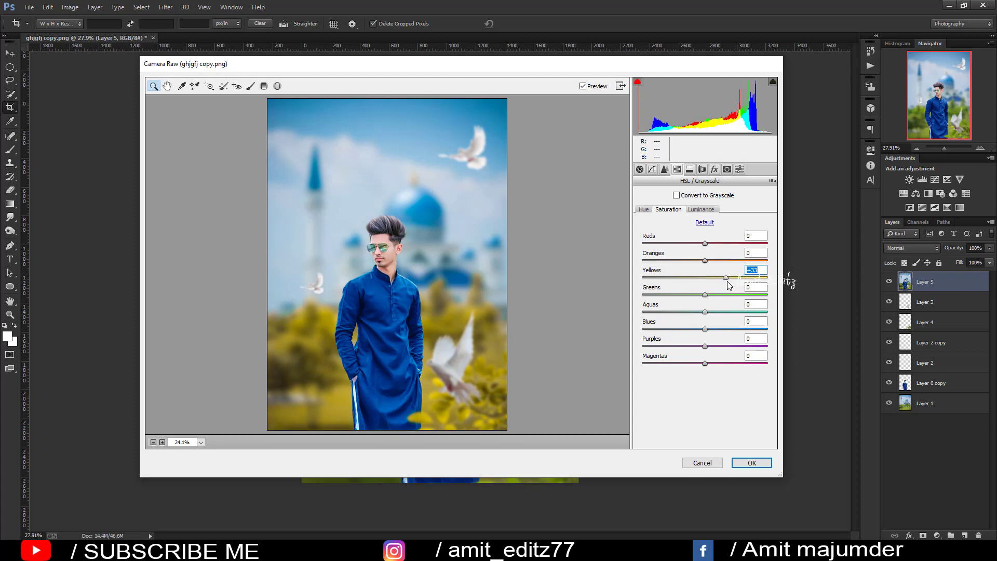
left_click(644, 209)
left_click_drag(705, 329, 699, 328)
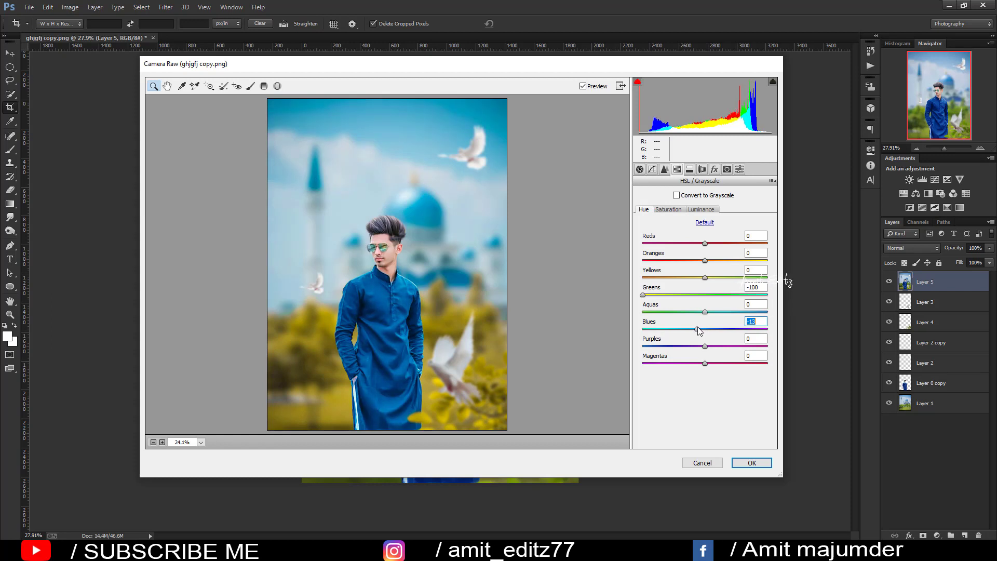
Step: Set the split-toning highlights hue to 42, add an edge-darkening vignette, and apply the grade
left_click(690, 170)
mouse_move(644, 211)
left_mouse_down()
mouse_move(679, 211)
mouse_move(646, 229)
left_mouse_up()
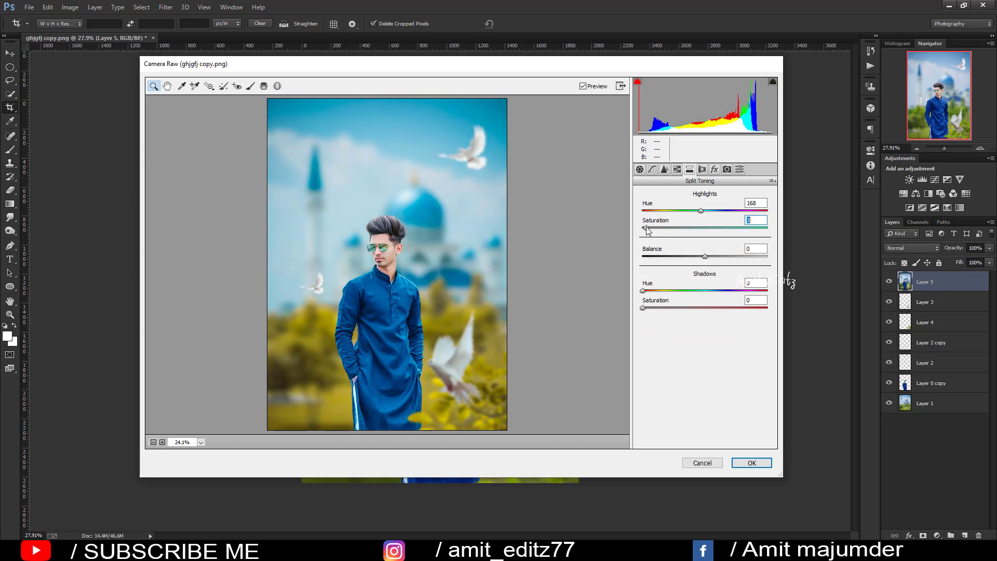
left_click_drag(701, 211, 658, 210)
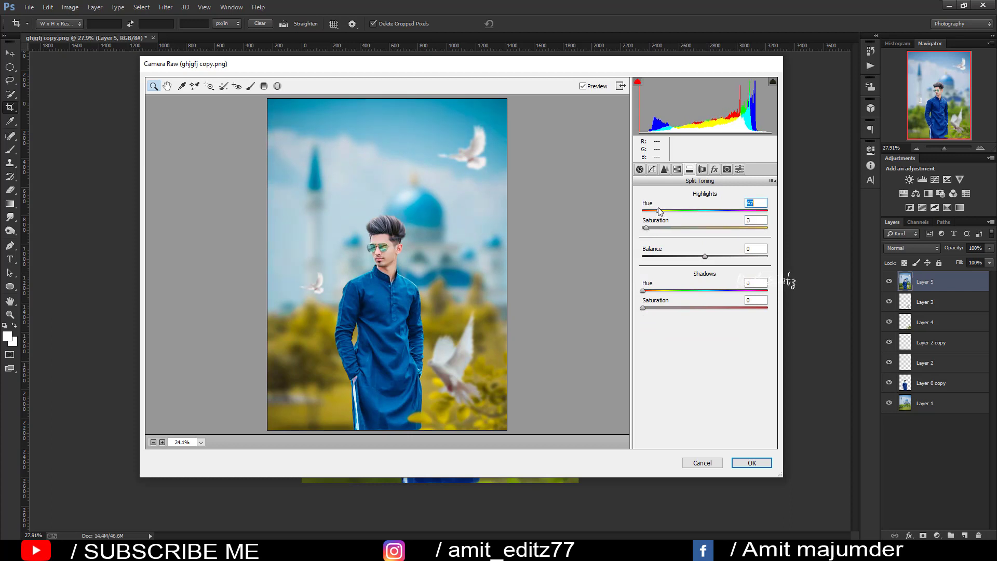
left_click(665, 170)
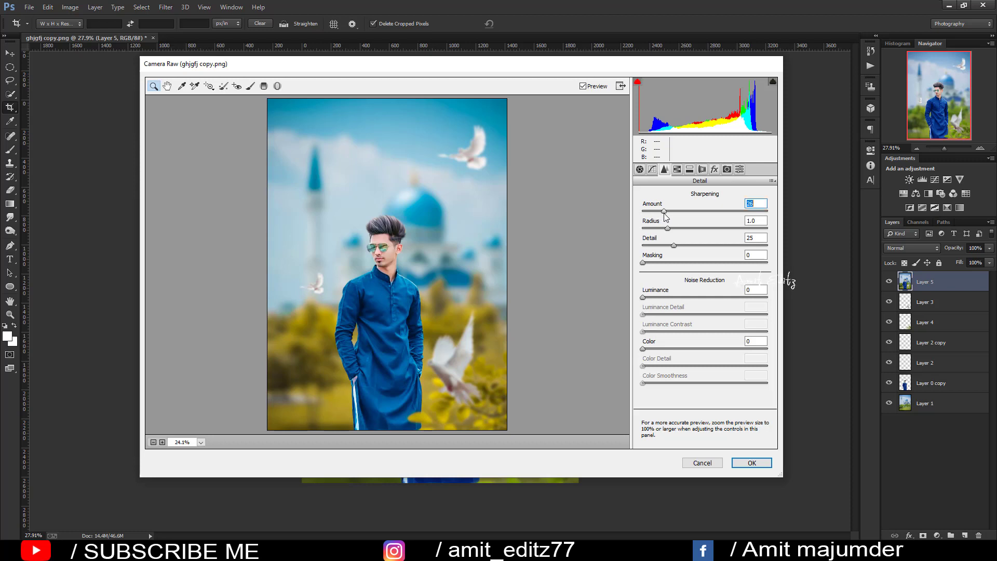
left_click(714, 170)
mouse_move(705, 303)
left_mouse_down()
mouse_move(695, 303)
mouse_move(708, 311)
left_mouse_up()
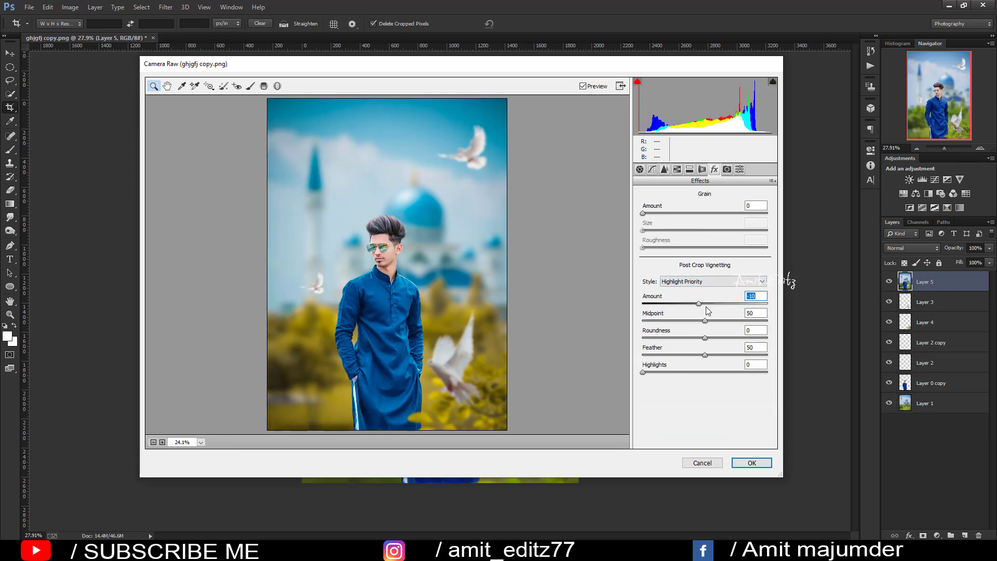
left_click(752, 462)
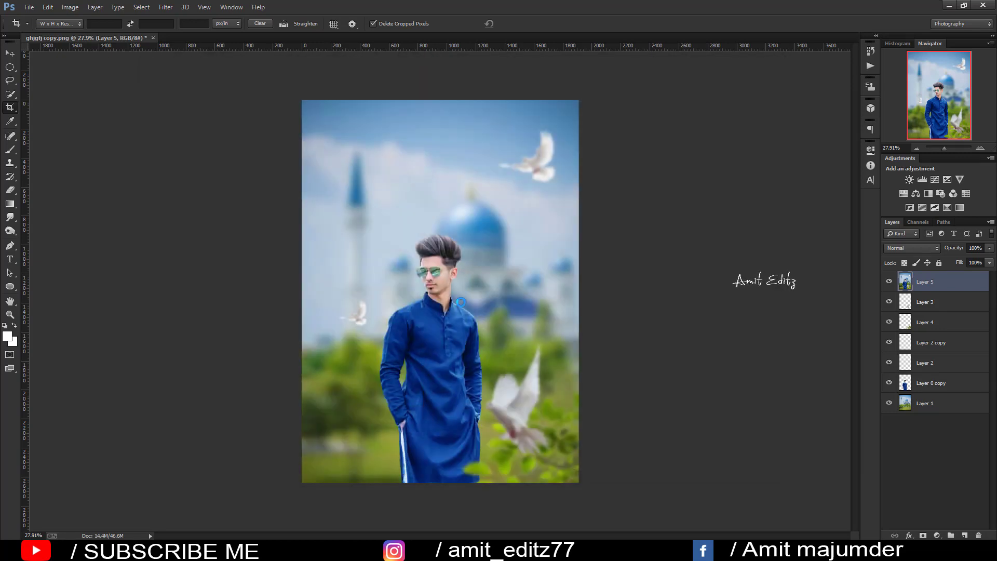
Step: Duplicate Layer 5, add a Selective Color adjustment, and slightly lighten the Blacks
key("v")
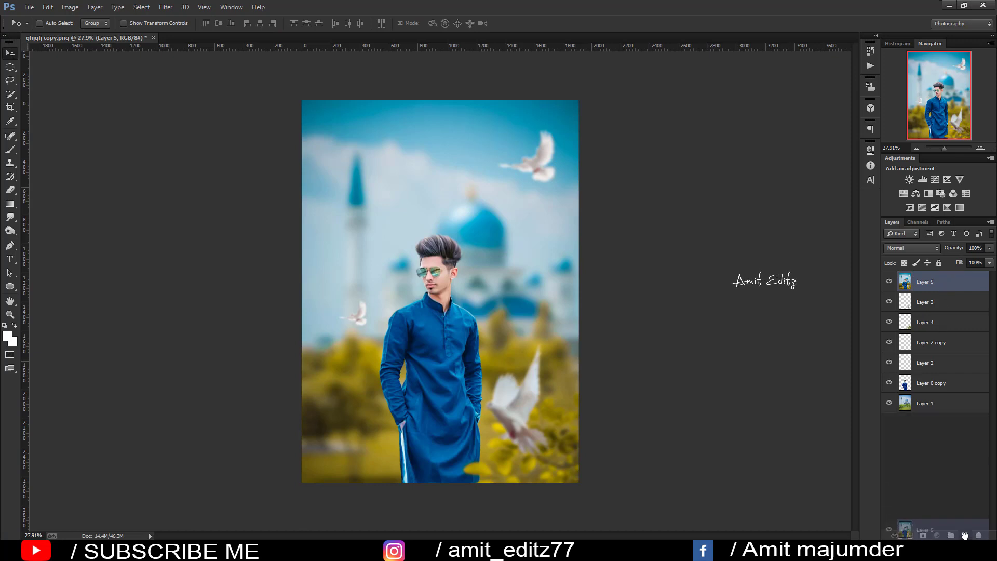
left_click_drag(950, 280, 950, 534)
left_click(937, 535)
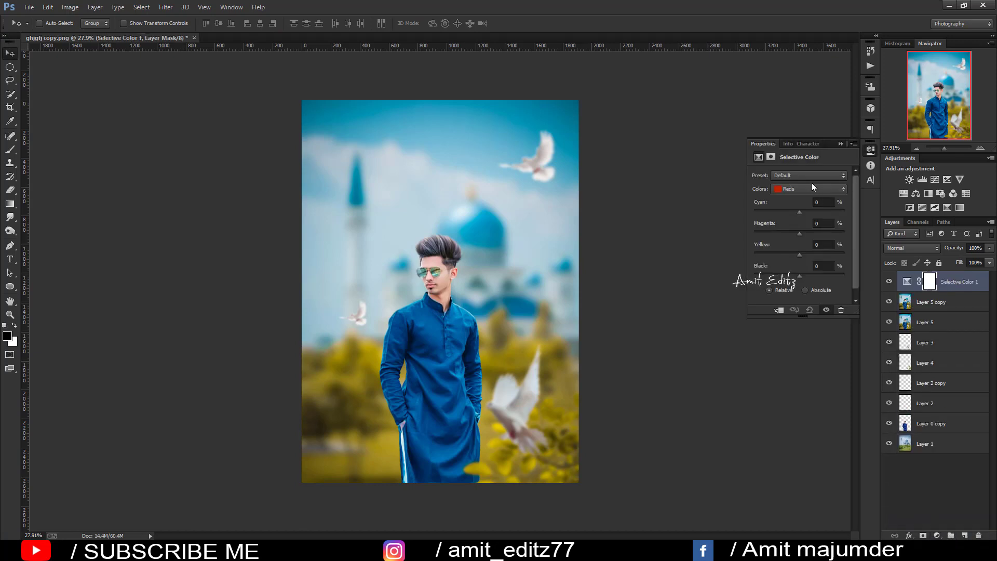
left_click(790, 189)
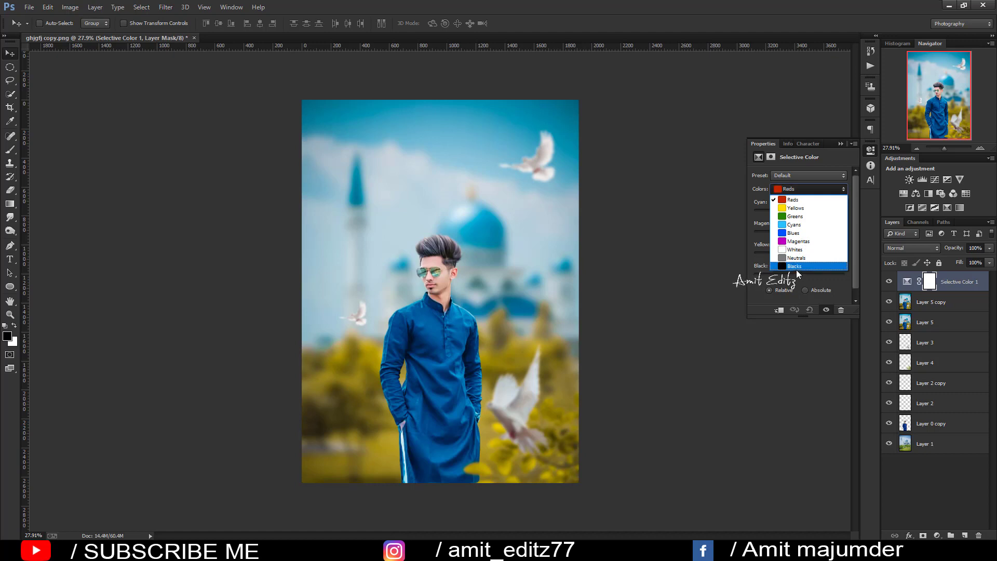
left_click(796, 266)
mouse_move(800, 276)
left_mouse_down()
mouse_move(794, 271)
mouse_move(819, 253)
mouse_move(790, 253)
mouse_move(804, 233)
mouse_move(797, 211)
mouse_move(806, 211)
mouse_move(796, 210)
mouse_move(813, 213)
mouse_move(801, 213)
left_mouse_up()
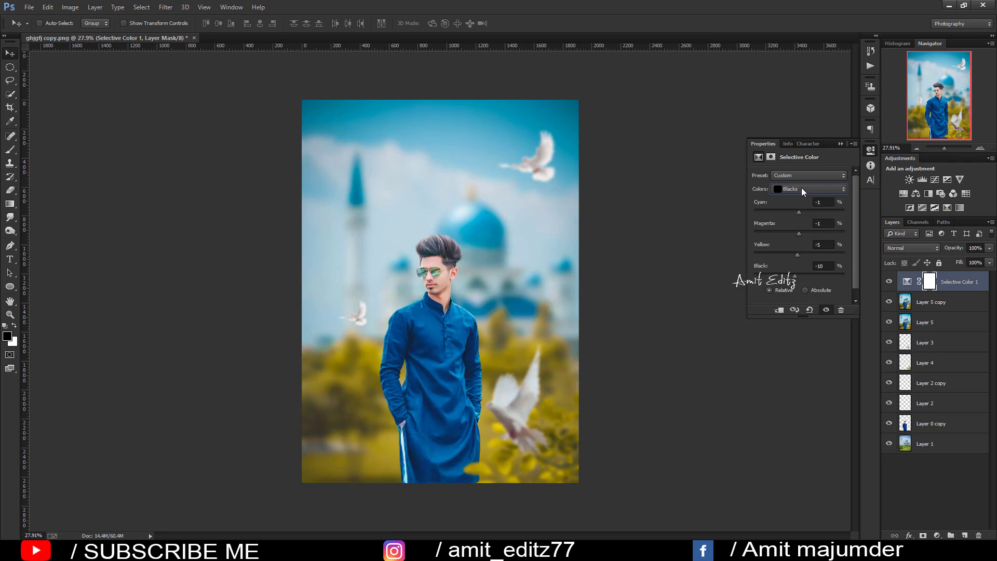
Step: Give the Neutrals more black, magenta 0 and cyan +80, and set the adjustment opacity to 64%
left_click(802, 189)
left_click(797, 258)
mouse_move(799, 272)
left_mouse_down()
mouse_move(808, 273)
mouse_move(791, 269)
mouse_move(800, 269)
mouse_move(793, 251)
mouse_move(804, 251)
mouse_move(804, 233)
left_mouse_up()
left_click(800, 233)
left_click_drag(796, 211, 808, 211)
type("0")
key("Return")
left_click(840, 144)
left_click(989, 248)
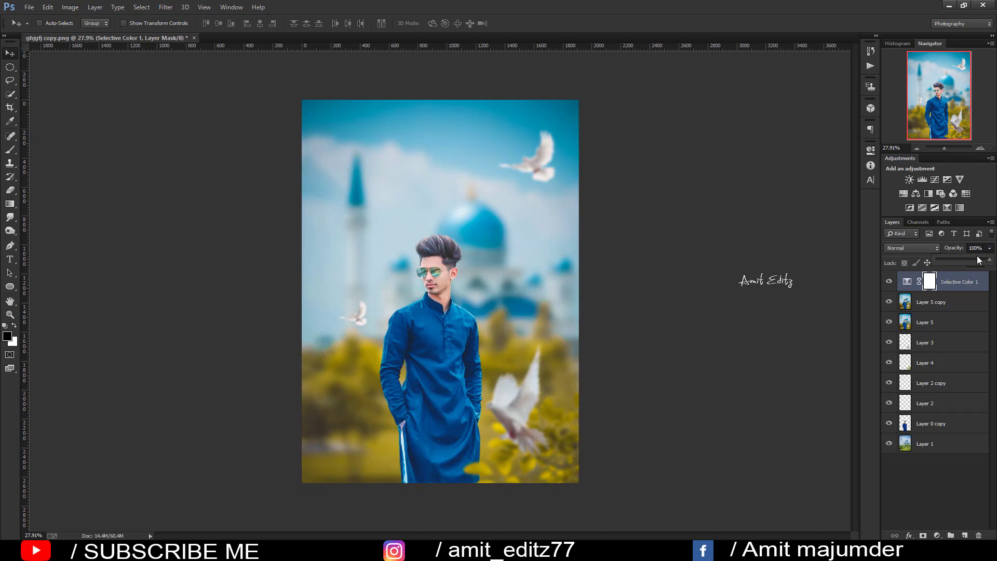
left_click(960, 279)
Step: Merge Layer 5 copy with the Selective Color layer and duplicate the merged Selective Color 1 layer
left_click(935, 302, "ctrl")
right_click(935, 302)
left_click(850, 377)
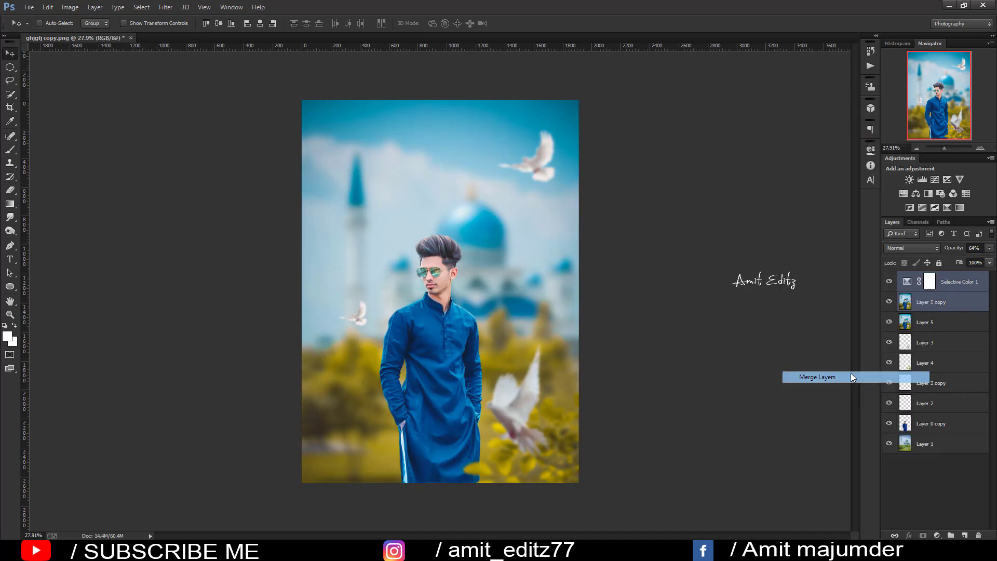
scroll(475, 309, "up", 1)
scroll(475, 309, "down", 2)
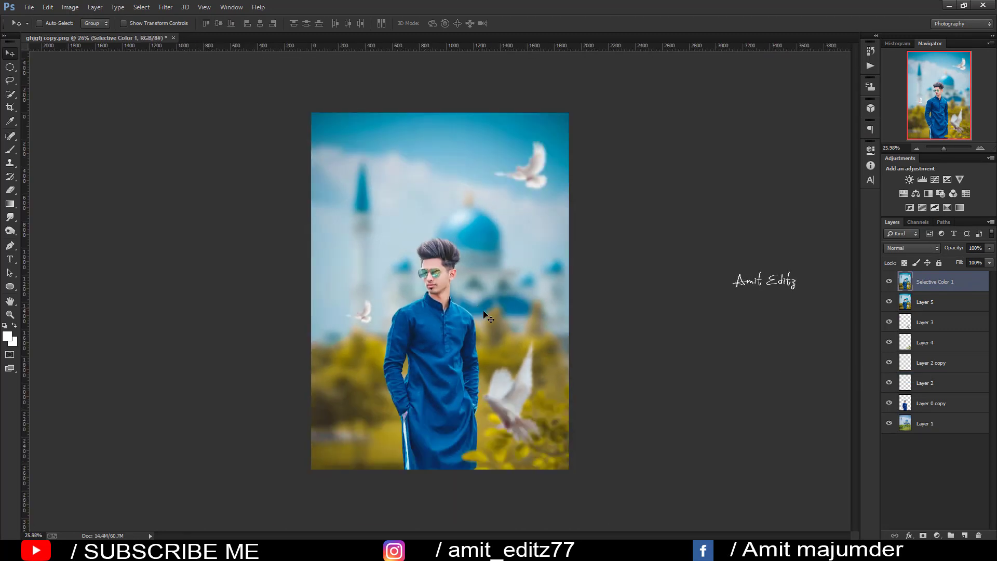
left_click_drag(942, 295, 965, 536)
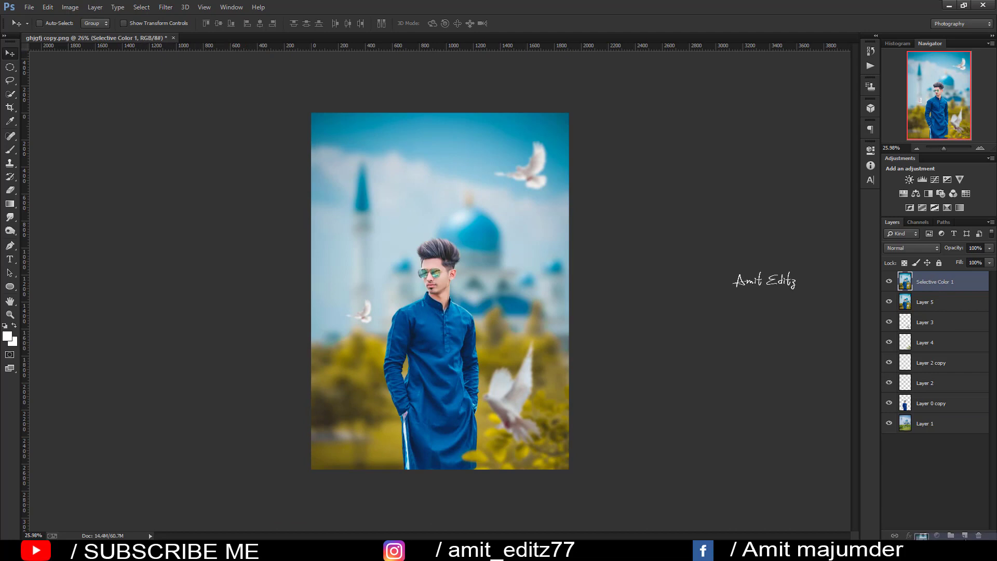
Step: Dodge highlights onto the blue kurta with a 13% midtones brush sized around 49-56
left_click(10, 230)
scroll(402, 257, "up", 2)
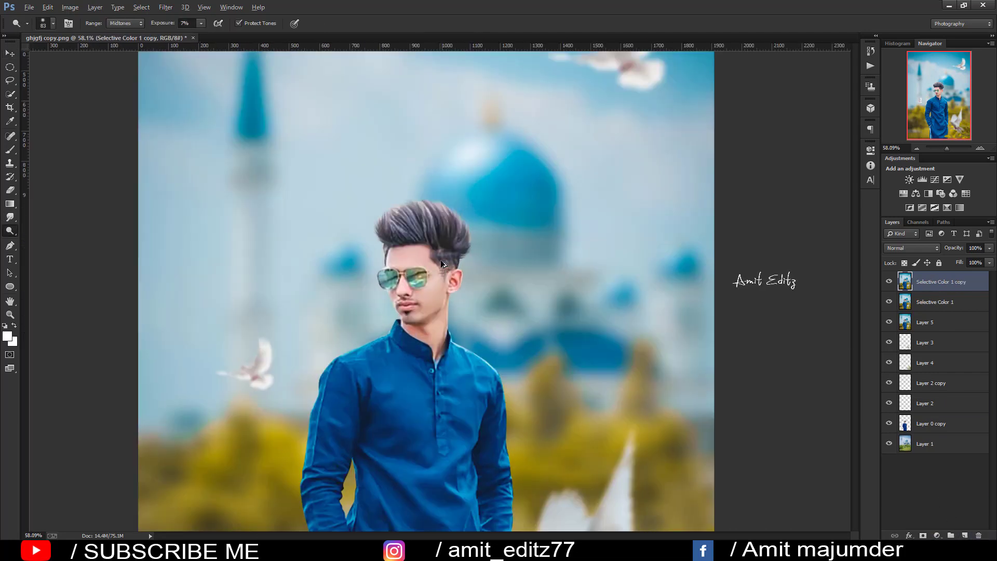
left_click_drag(445, 285, 439, 283)
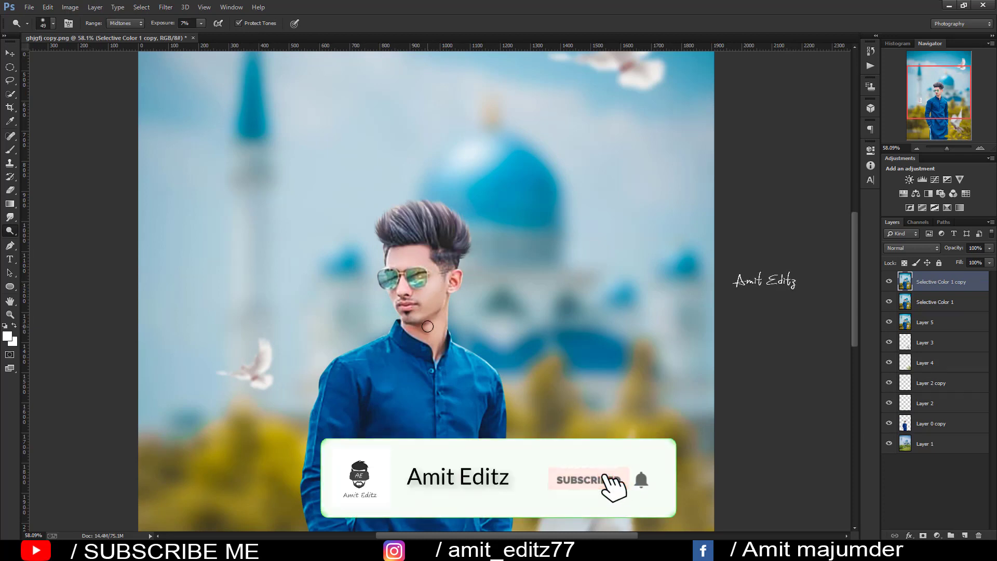
scroll(385, 378, "down", 2)
scroll(384, 377, "down", 2)
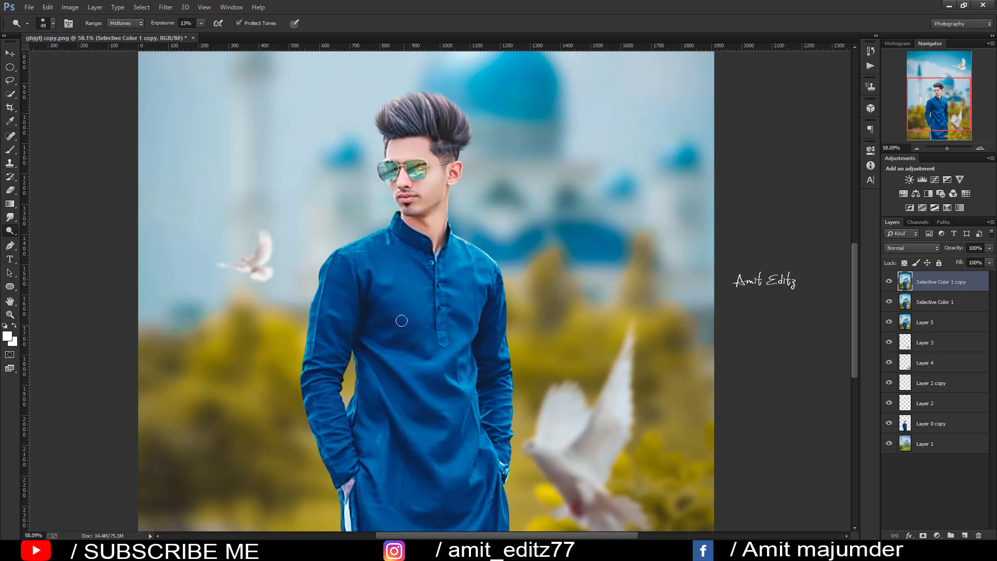
key("bracketright")
key("bracketright")
key("bracketright")
key("bracketleft")
key("bracketleft")
key("bracketleft")
scroll(319, 317, "down", 2)
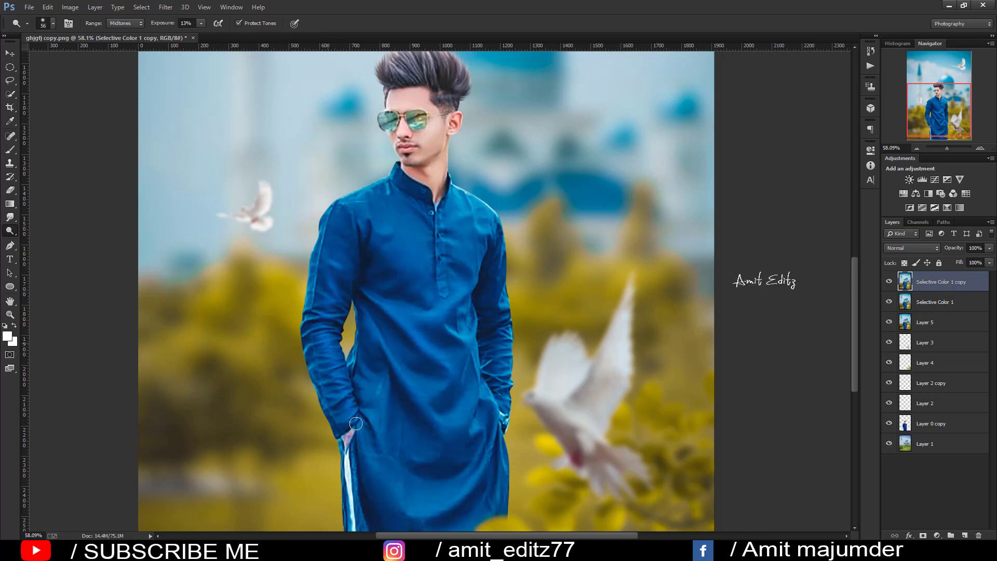
scroll(478, 359, "down", 2)
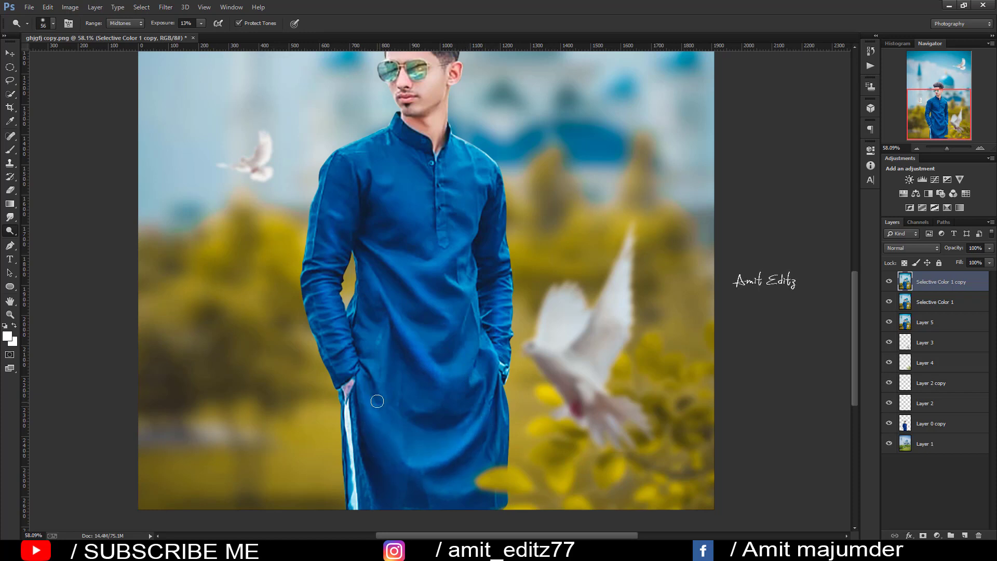
scroll(397, 368, "down", 3)
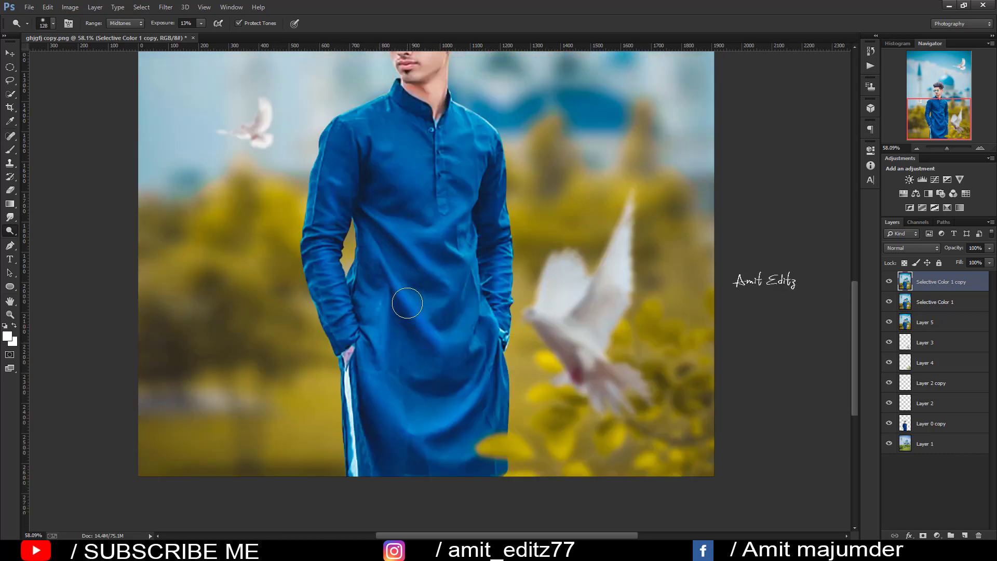
scroll(408, 291, "up", 4)
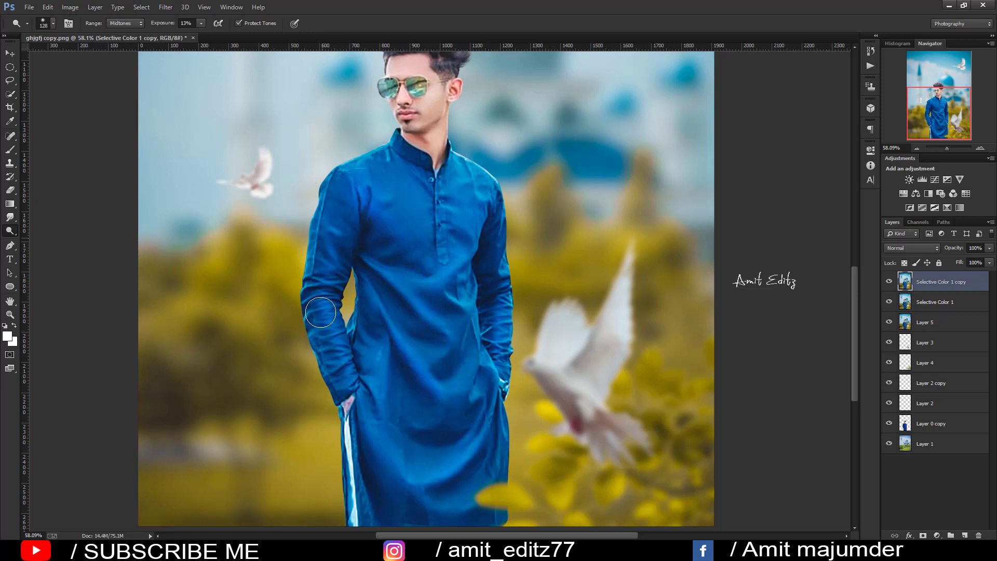
scroll(431, 387, "down", 2)
scroll(431, 387, "down", 1)
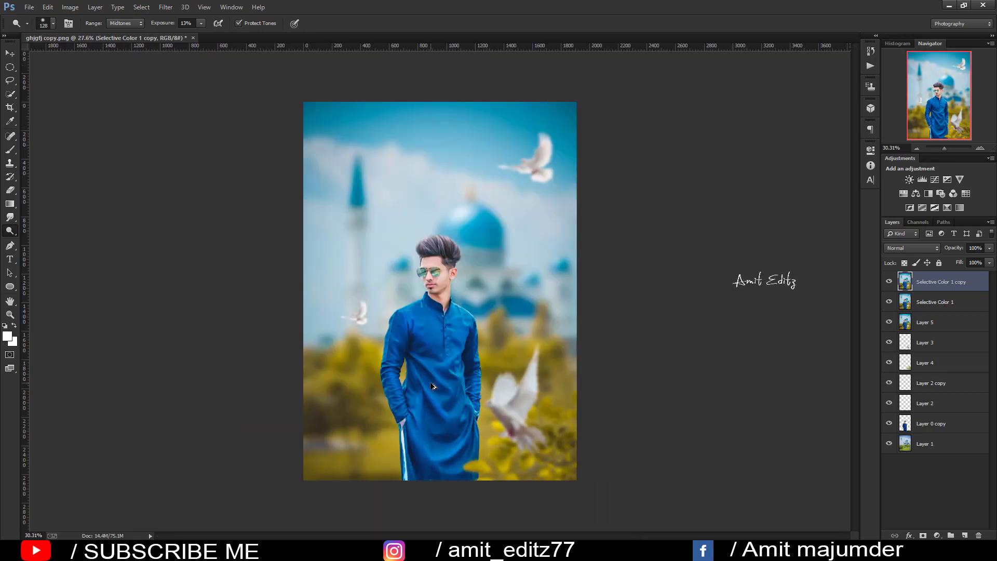
Step: Burn shadows into the kurta's folds with the Burn Tool at 6% midtones exposure
right_click(11, 232)
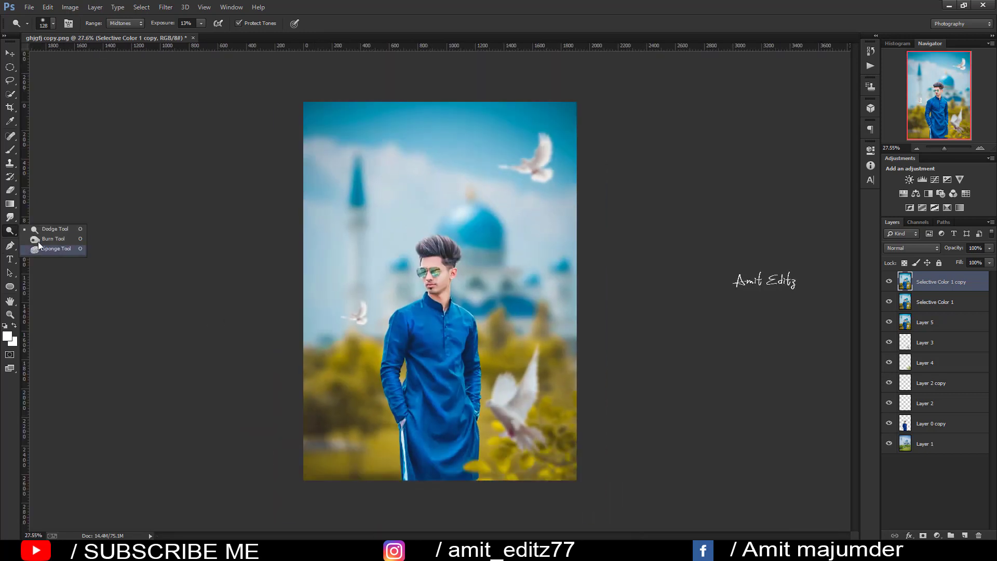
left_click(39, 240)
scroll(405, 364, "up", 2)
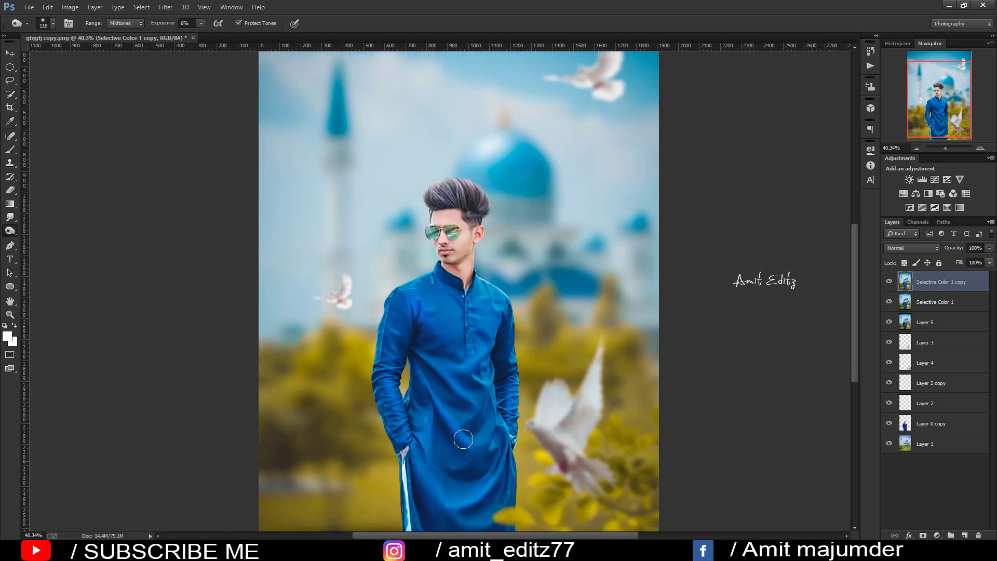
scroll(536, 344, "down", 3)
scroll(537, 445, "down", 2)
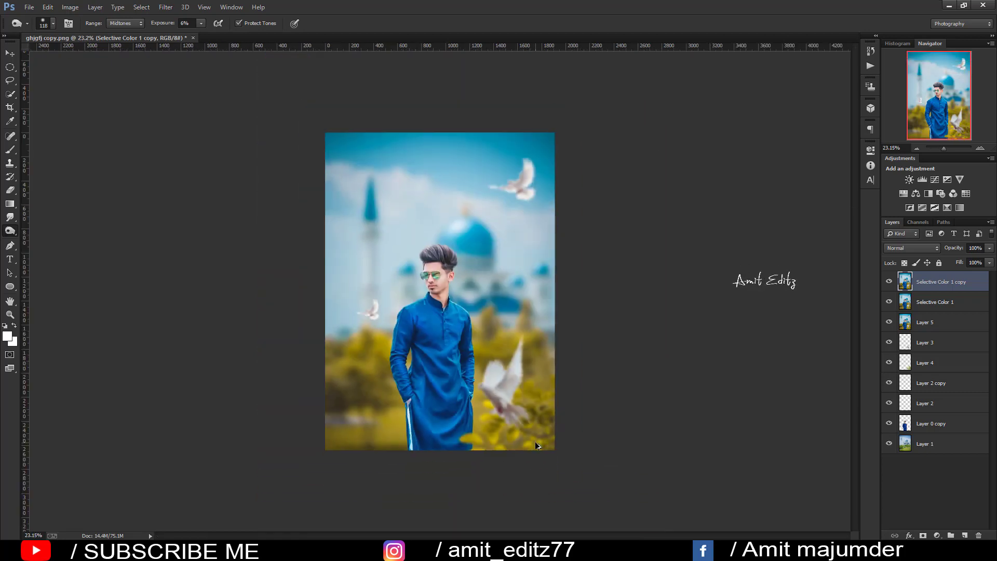
left_click(12, 51)
Step: Open the crescent moon image and crop it to end just below EID MUBARAK
left_click(30, 7)
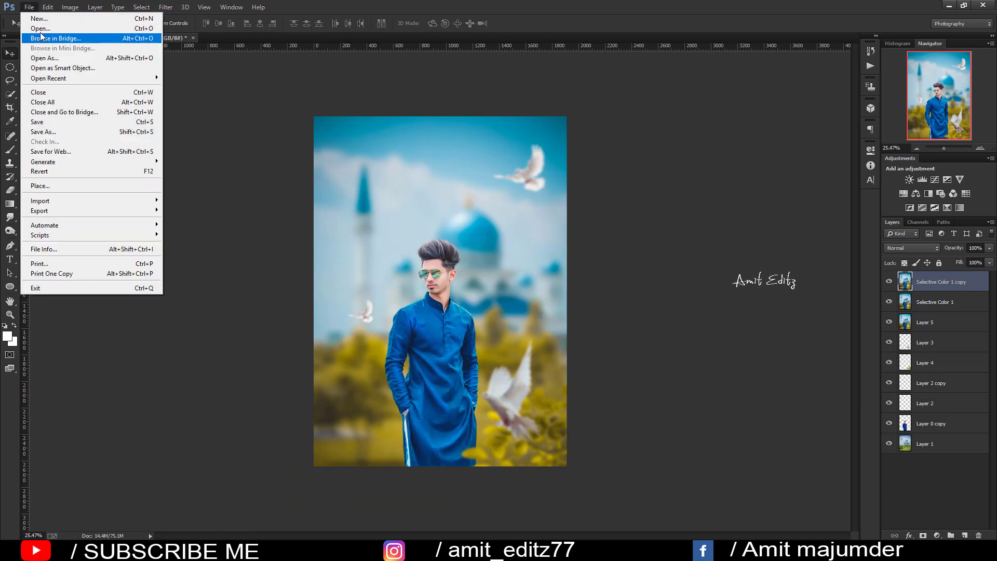
left_click(37, 24)
double_click(230, 78)
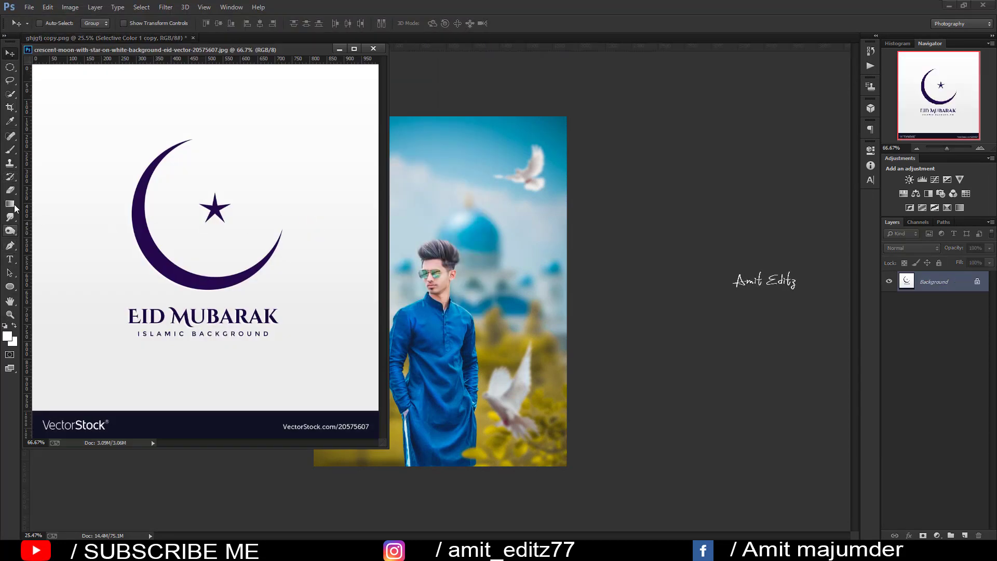
left_click(10, 107)
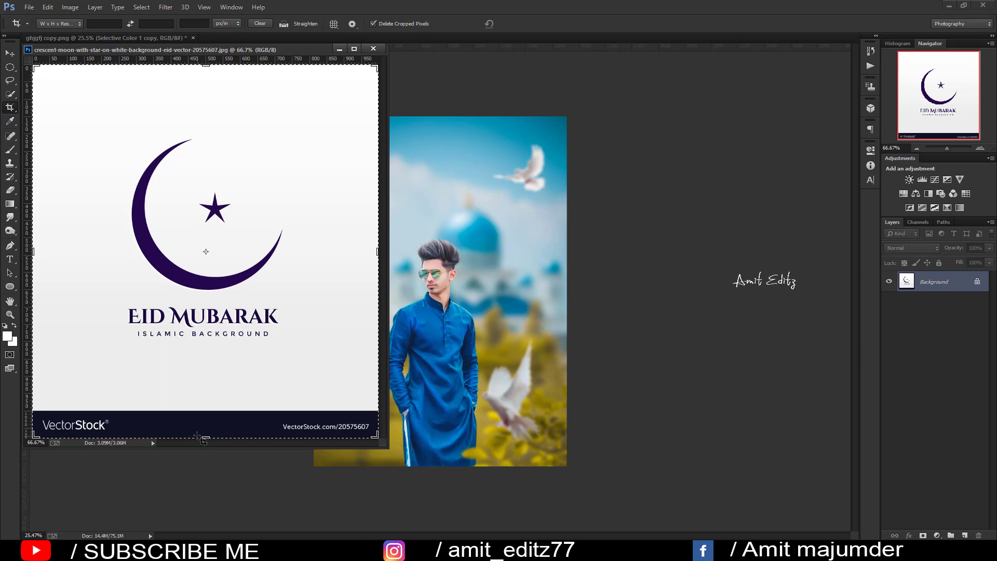
left_click_drag(204, 439, 200, 380)
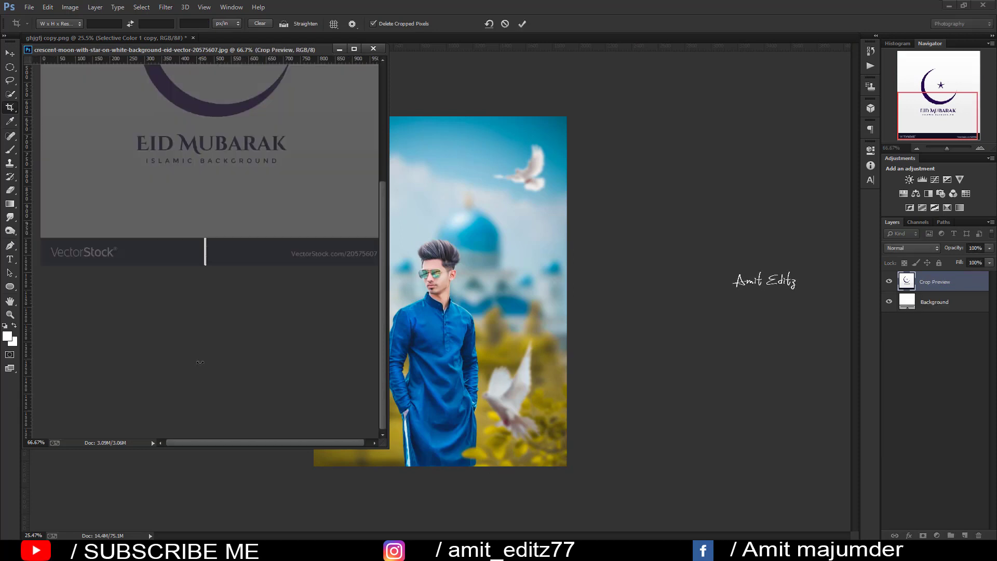
key("Escape")
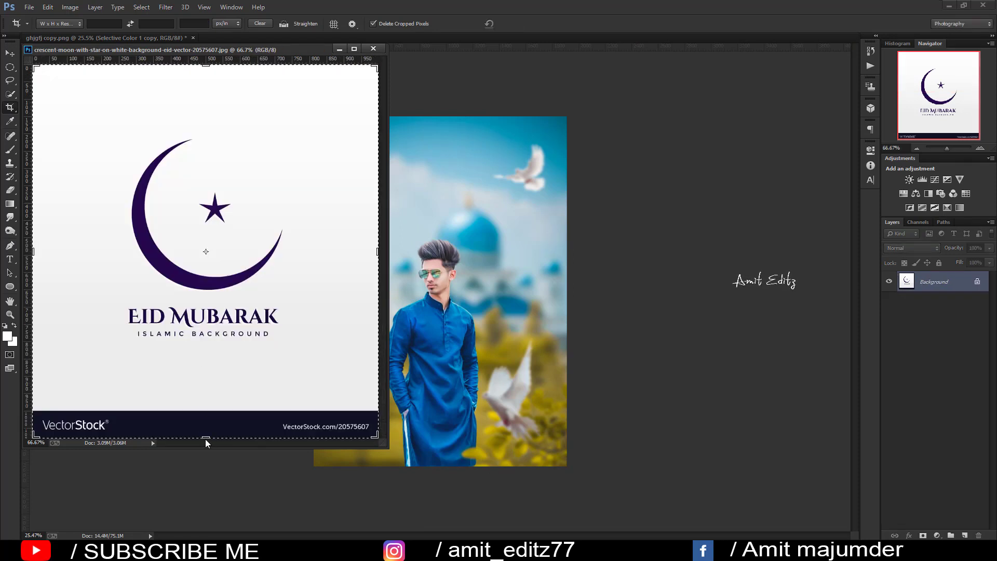
left_click_drag(206, 435, 210, 382)
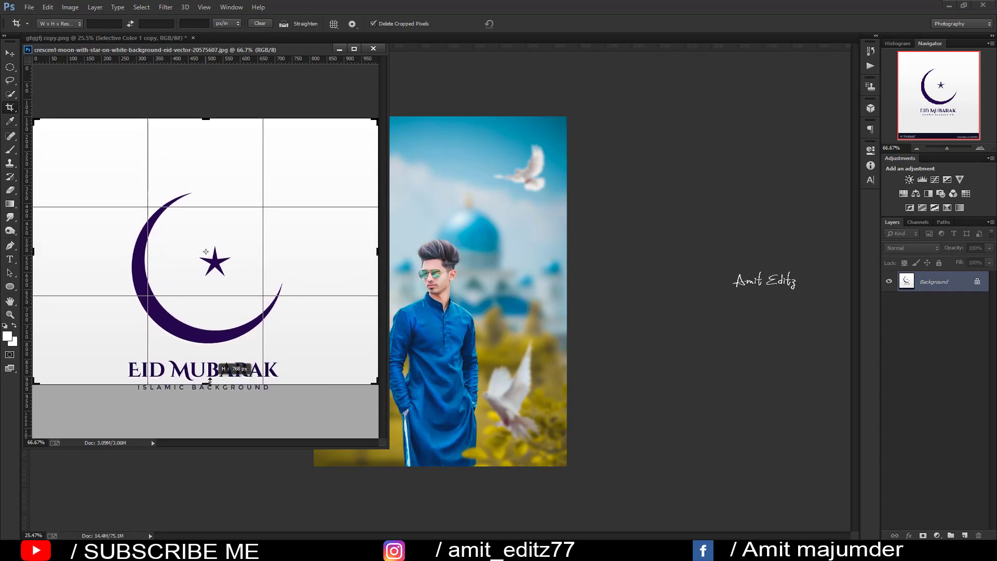
key("Return")
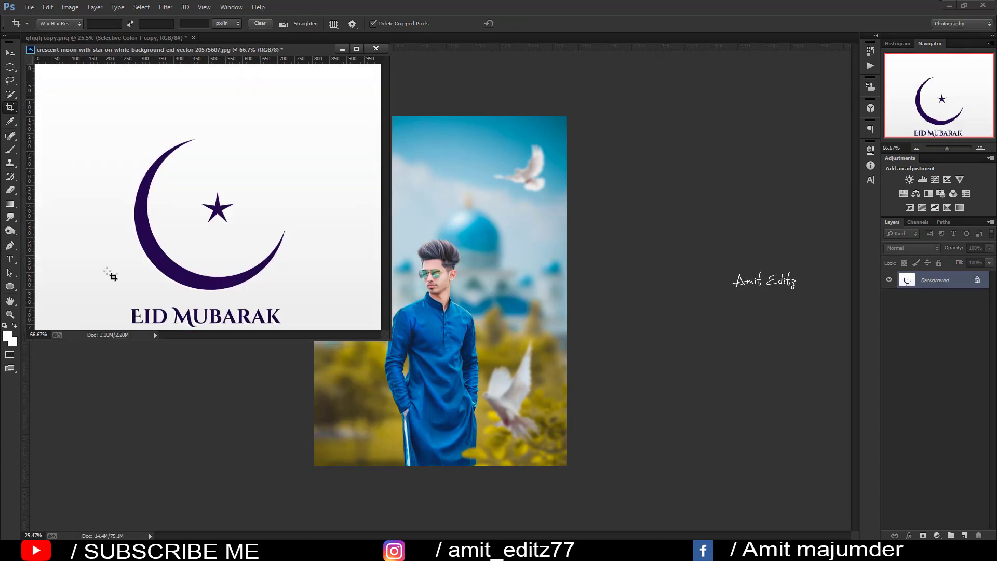
Step: Move the cropped crescent into the main composite and close its file without saving
key("v")
left_click_drag(137, 156, 430, 193)
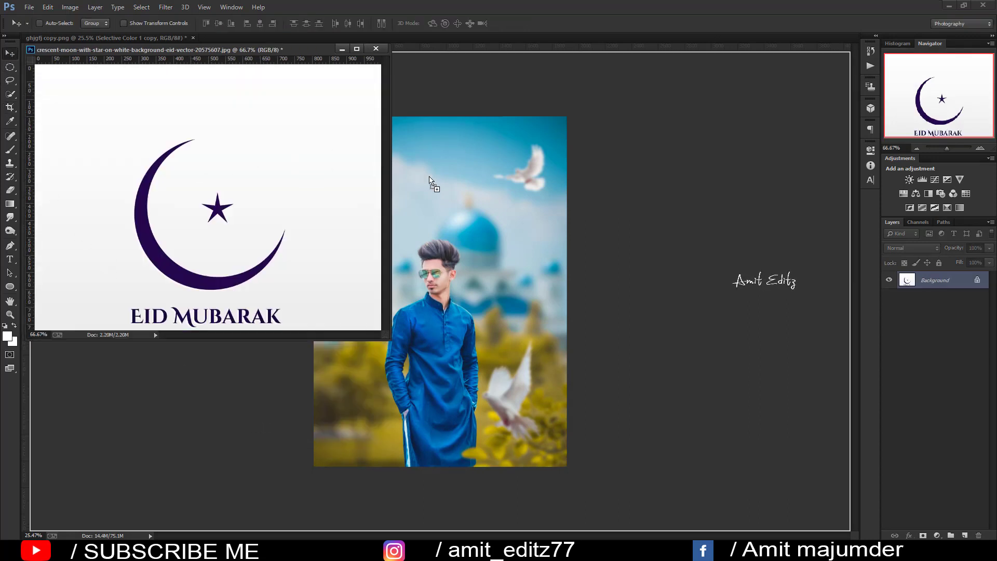
left_click(376, 49)
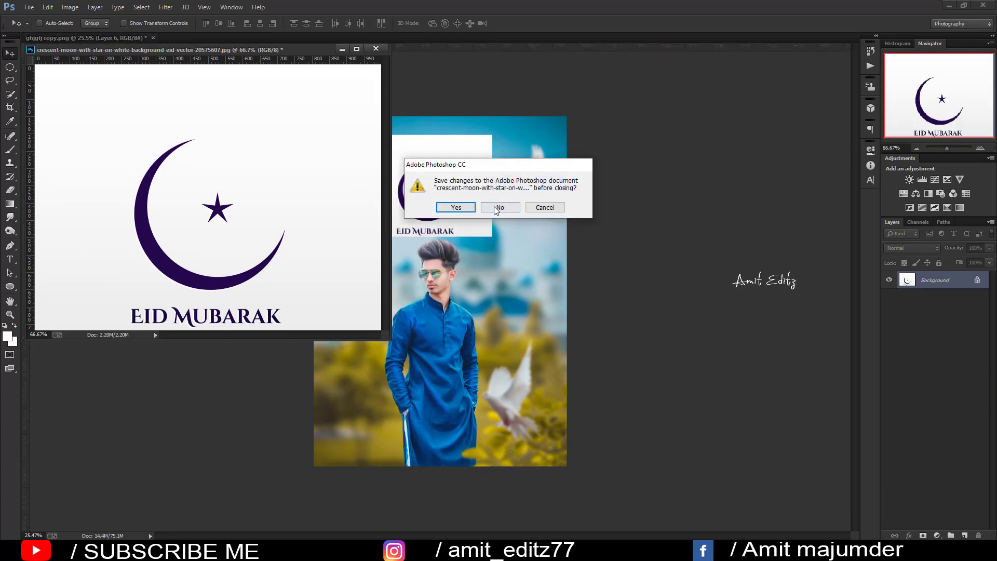
left_click(519, 207)
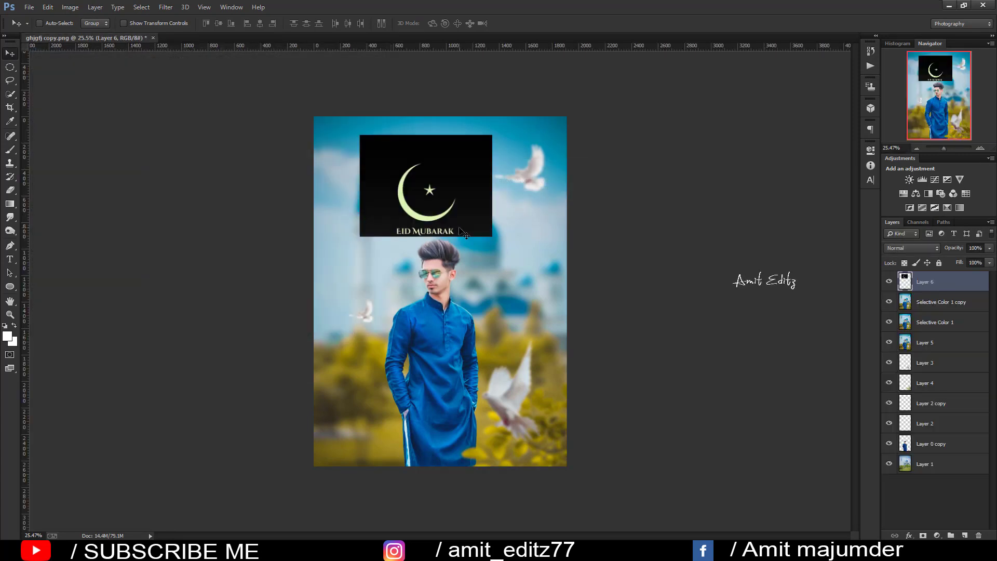
Step: Set the crescent layer's blend mode to Multiply after trying invert and Screen
key("ctrl+i")
key("ctrl+z")
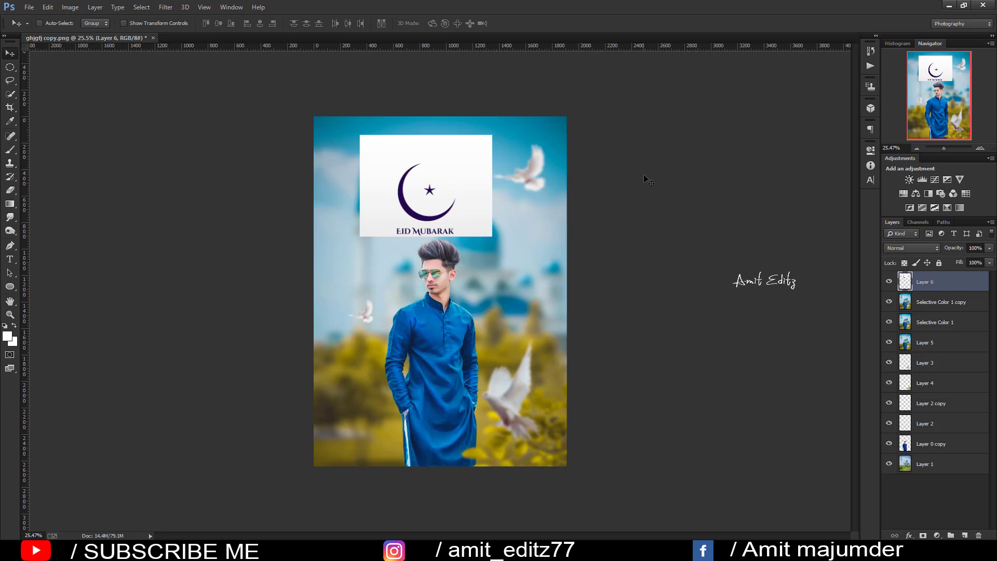
left_click(909, 248)
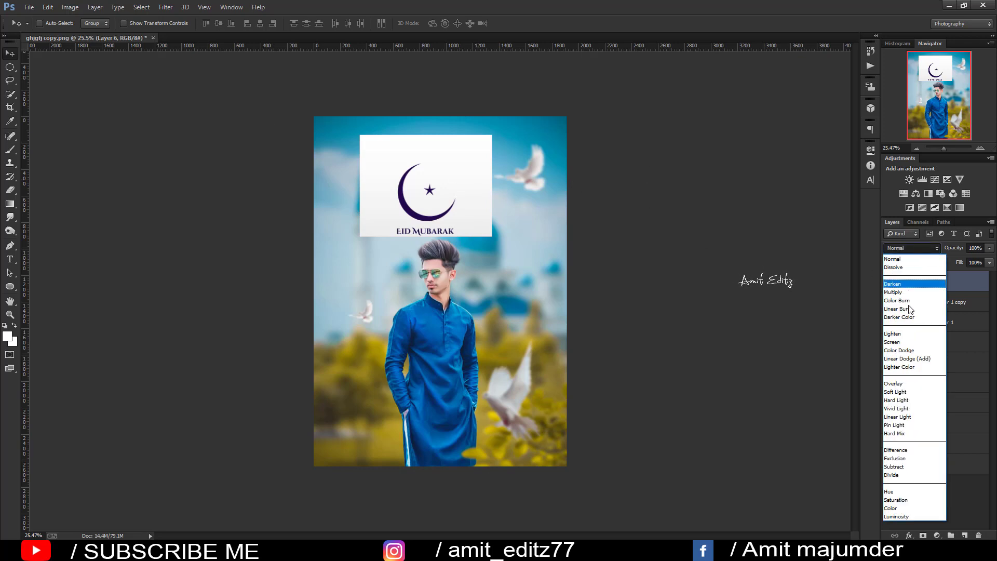
left_click(900, 342)
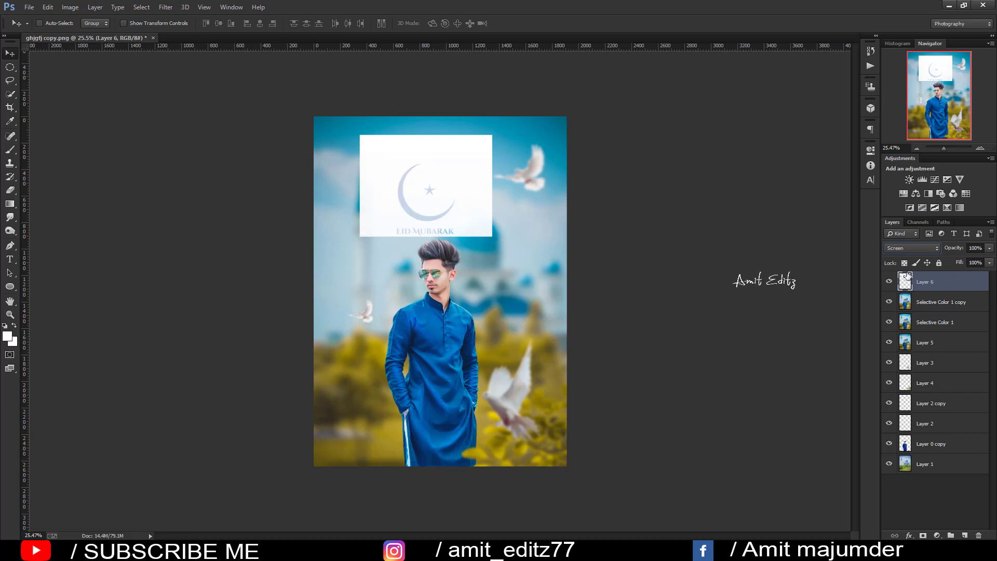
left_click(910, 248)
left_click(905, 294)
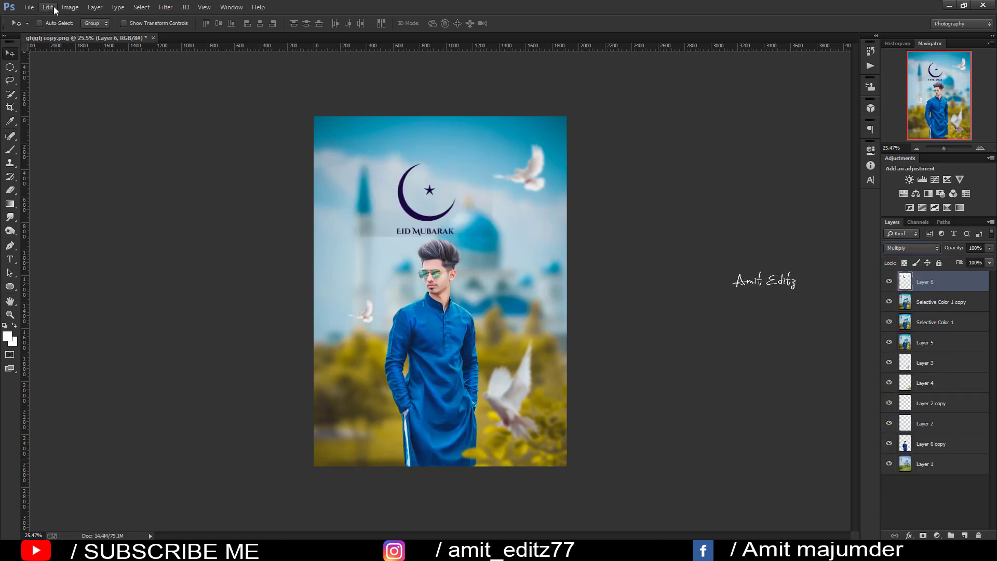
left_click(70, 7)
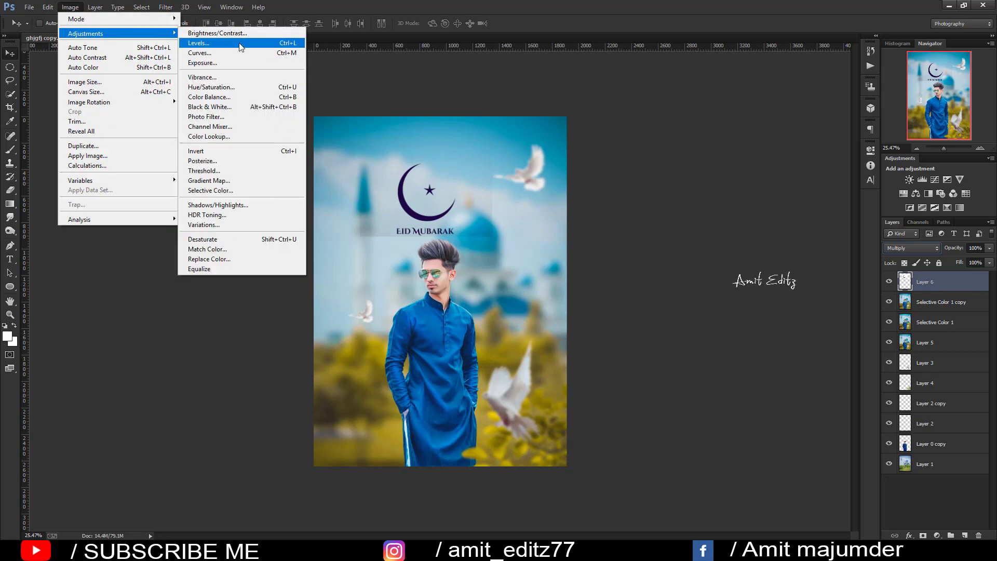
Step: Apply Levels to the crescent layer, brightening its midtones and highlights
left_click(218, 43)
mouse_move(770, 327)
left_mouse_down()
mouse_move(794, 327)
mouse_move(769, 327)
left_mouse_up()
left_click_drag(844, 327, 786, 327)
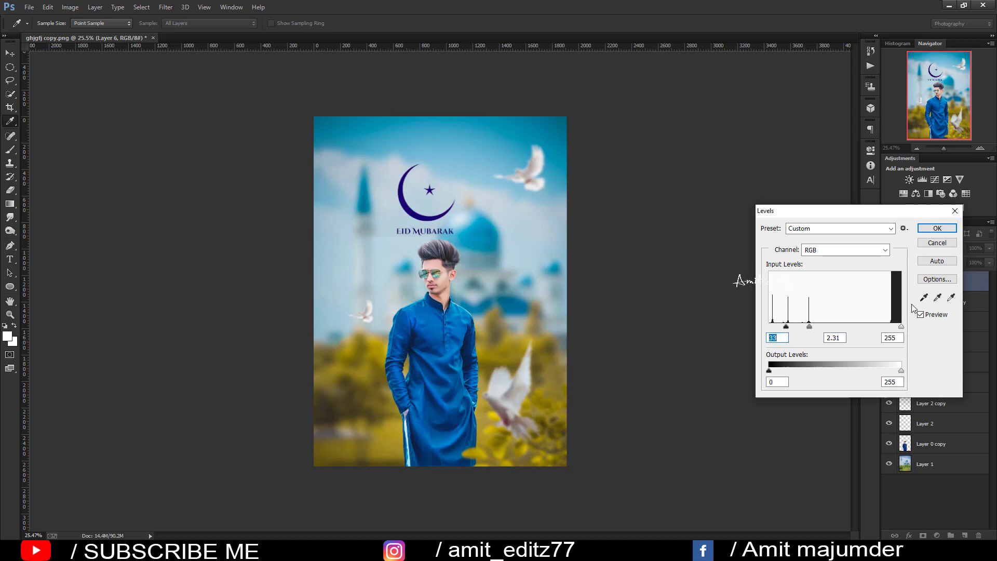
left_click_drag(901, 327, 866, 326)
left_click(936, 229)
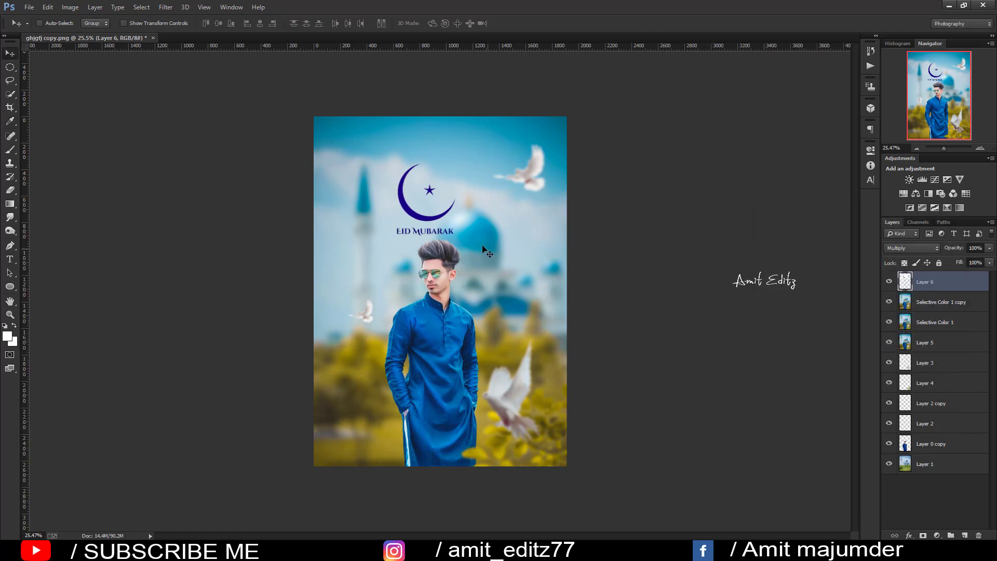
scroll(456, 221, "up", 3)
scroll(455, 220, "down", 1)
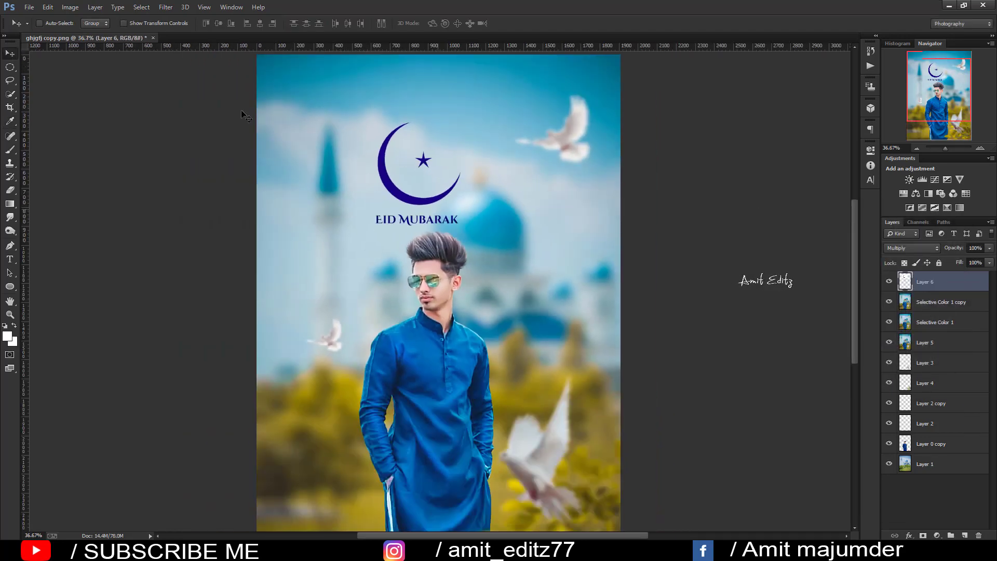
Step: Try raising the crescent's lightness in Hue/Saturation, then cancel it
left_click(68, 7)
left_click(211, 87)
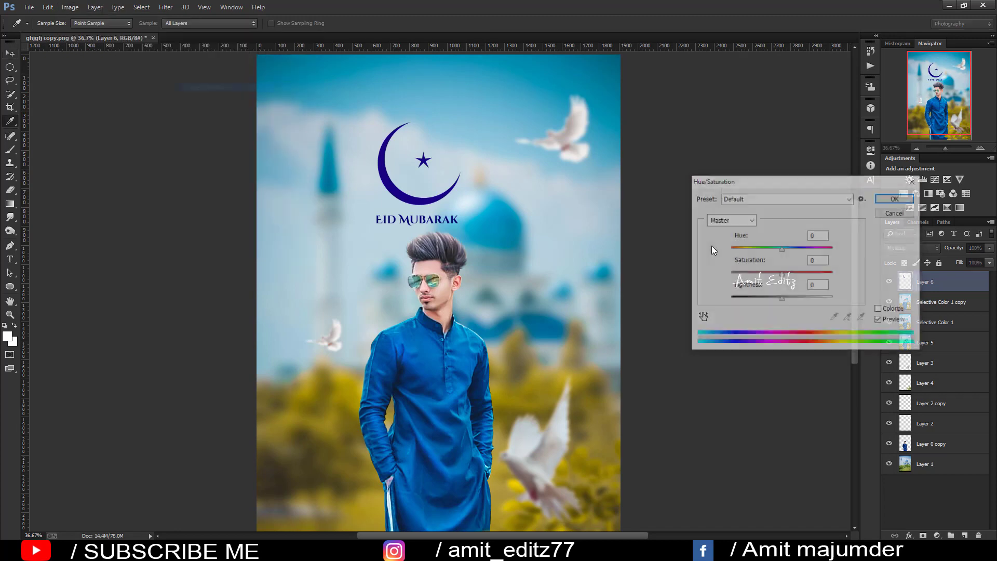
mouse_move(781, 300)
left_mouse_down()
mouse_move(817, 299)
mouse_move(697, 300)
mouse_move(765, 300)
left_mouse_up()
left_click(915, 181)
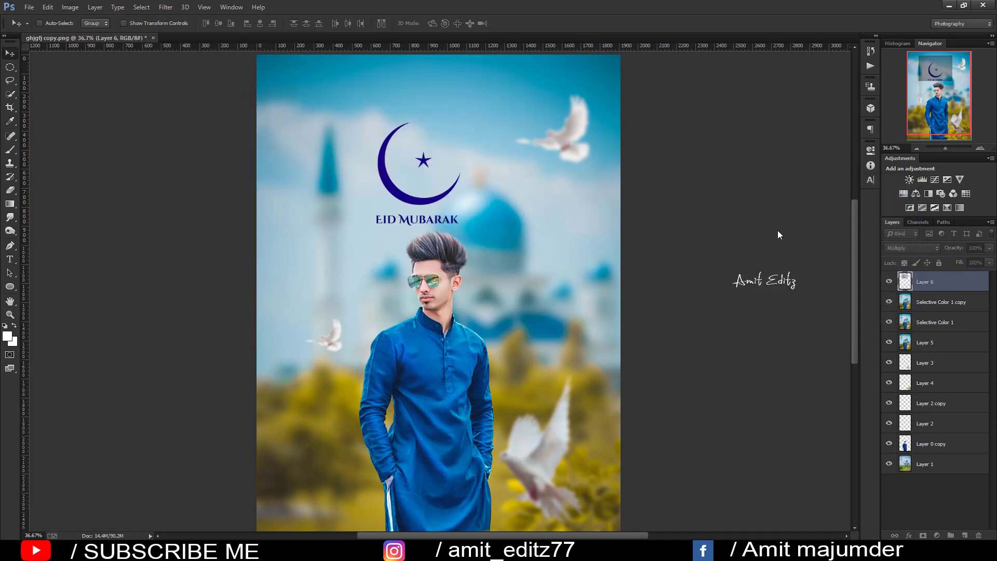
Step: Step back through history and Magic-Erase the white box behind the crescent logo
key("alt+shift+e")
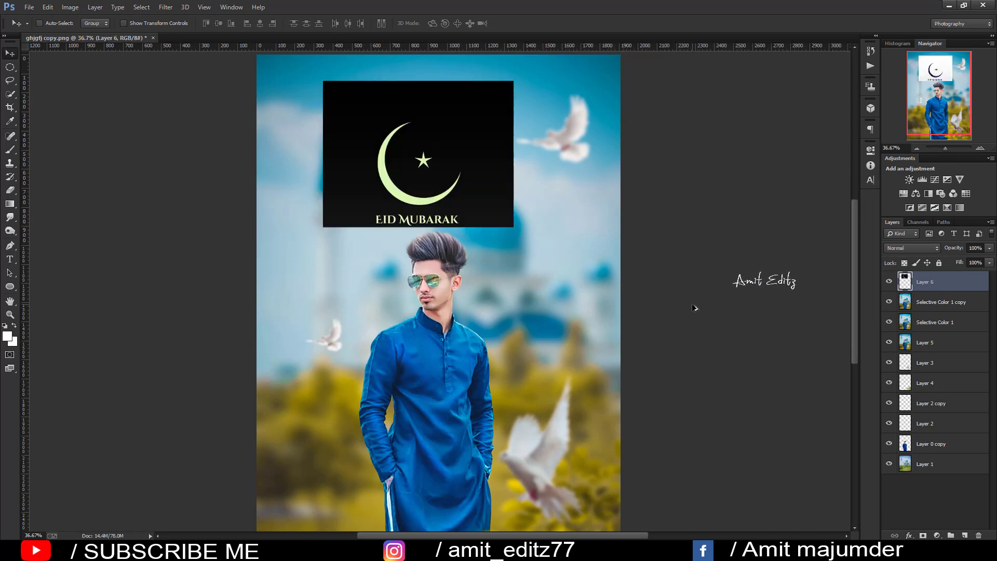
key("alt+shift+n")
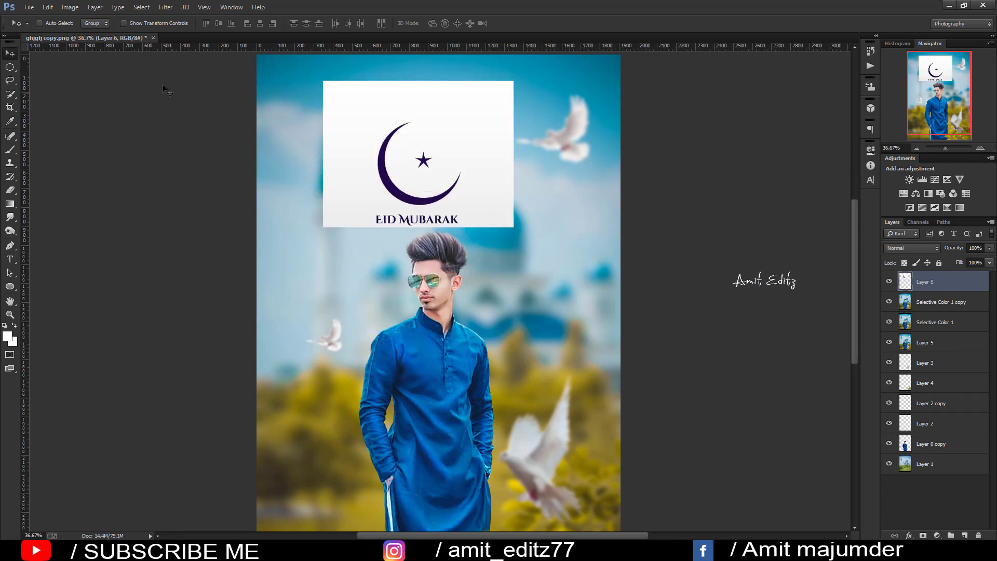
left_click(70, 8)
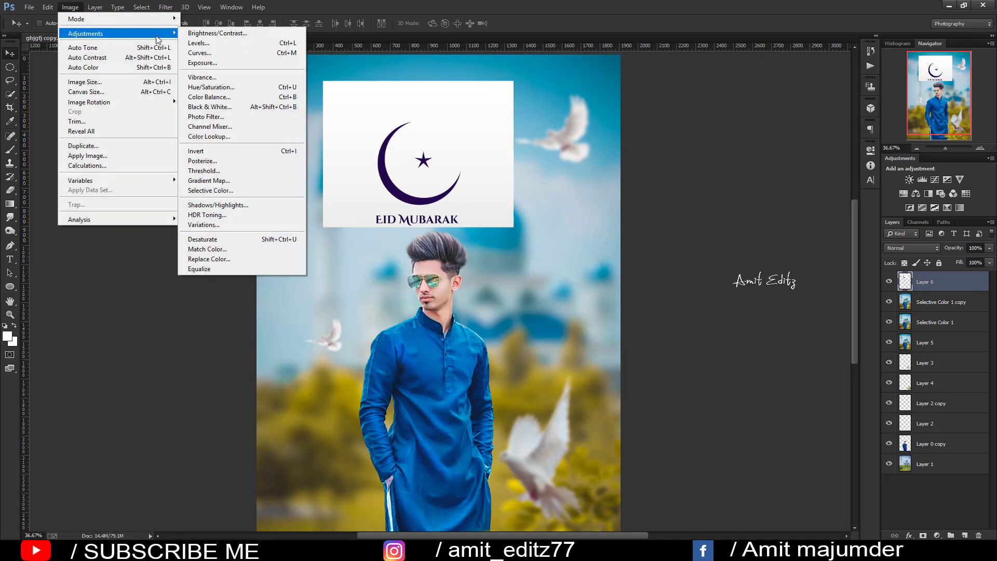
mouse_move(85, 33)
left_click(10, 190)
right_click(10, 190)
left_click(32, 210)
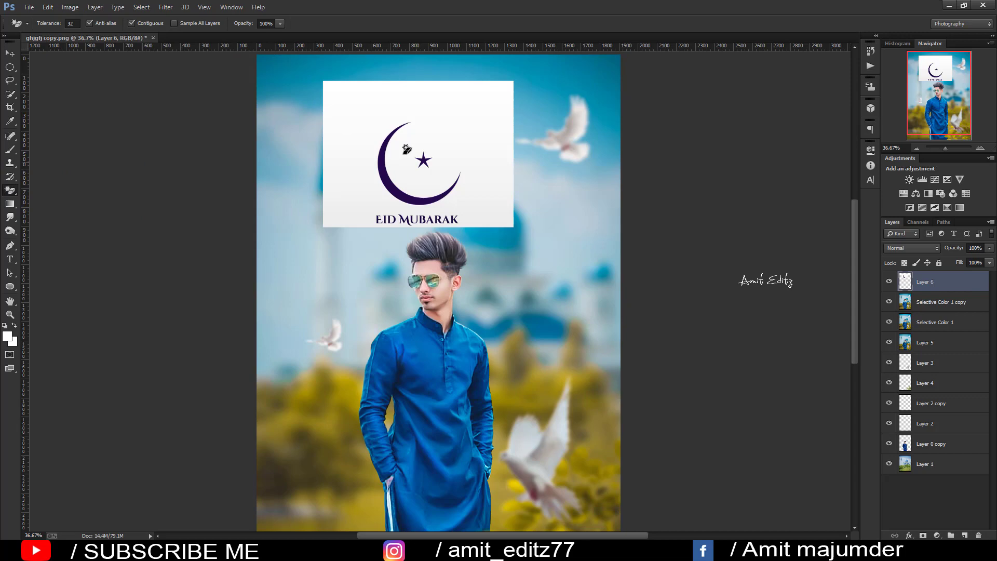
left_click(357, 130)
Step: Erase the white triangles inside both A's of MUBARAK, then fit the poster on screen
scroll(426, 220, "up", 2)
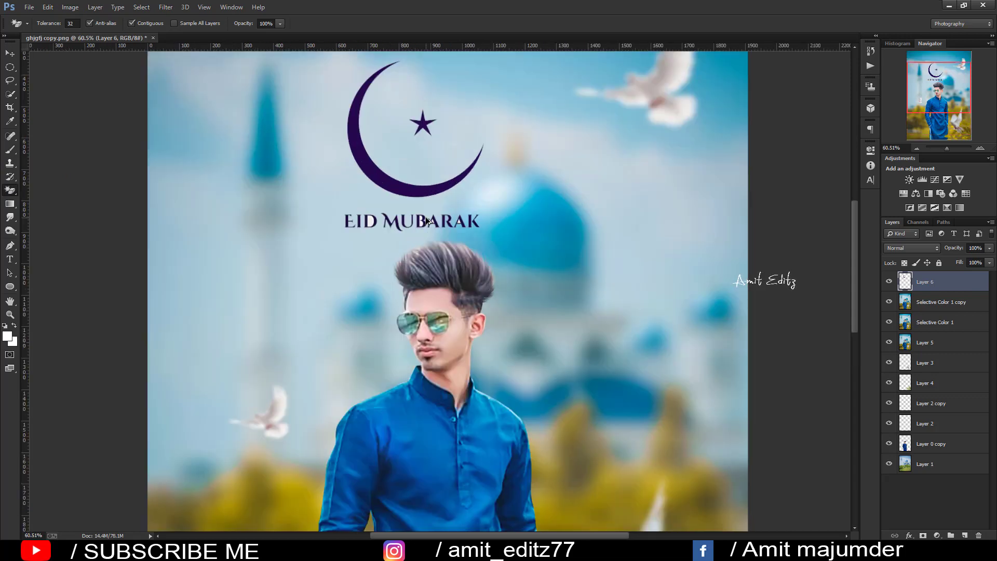
scroll(426, 221, "down", 1)
scroll(420, 215, "up", 3)
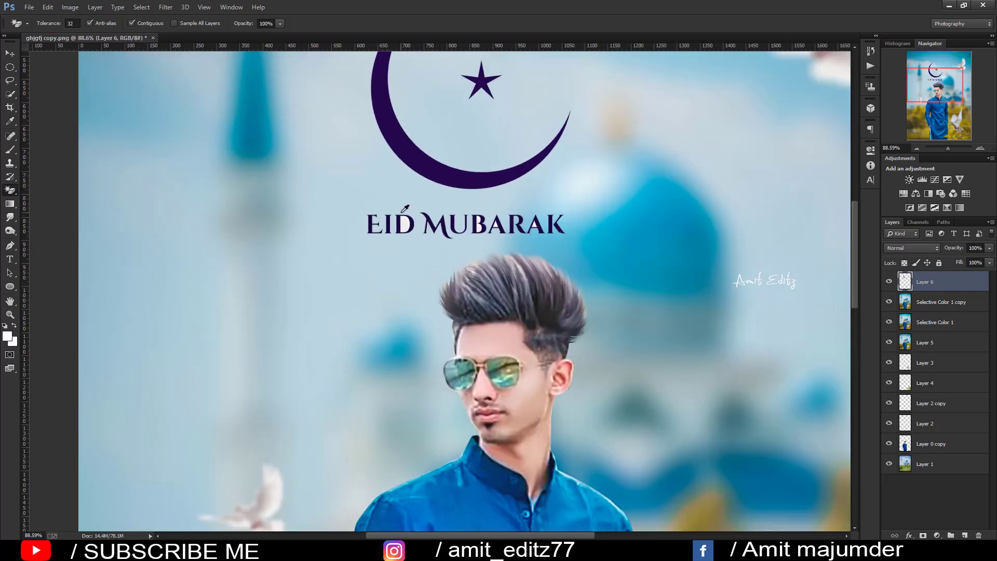
scroll(407, 221, "up", 2)
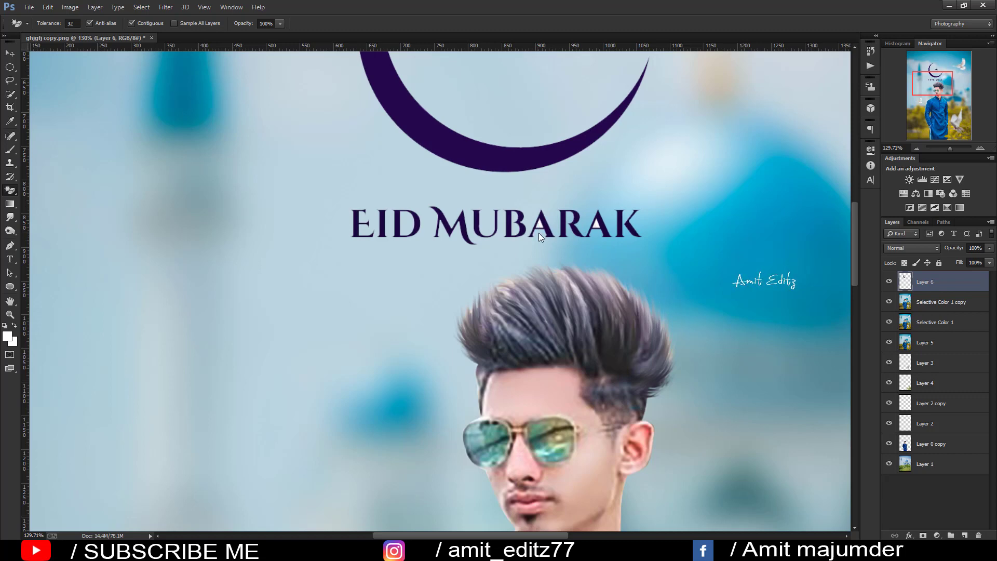
scroll(543, 236, "up", 4)
left_click(548, 231)
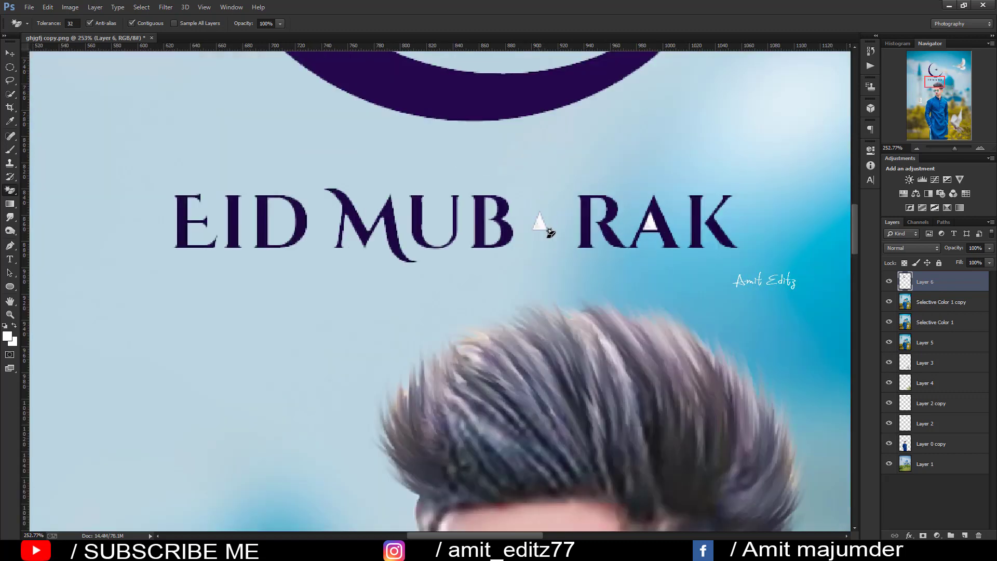
key("ctrl+z")
scroll(544, 217, "up", 2)
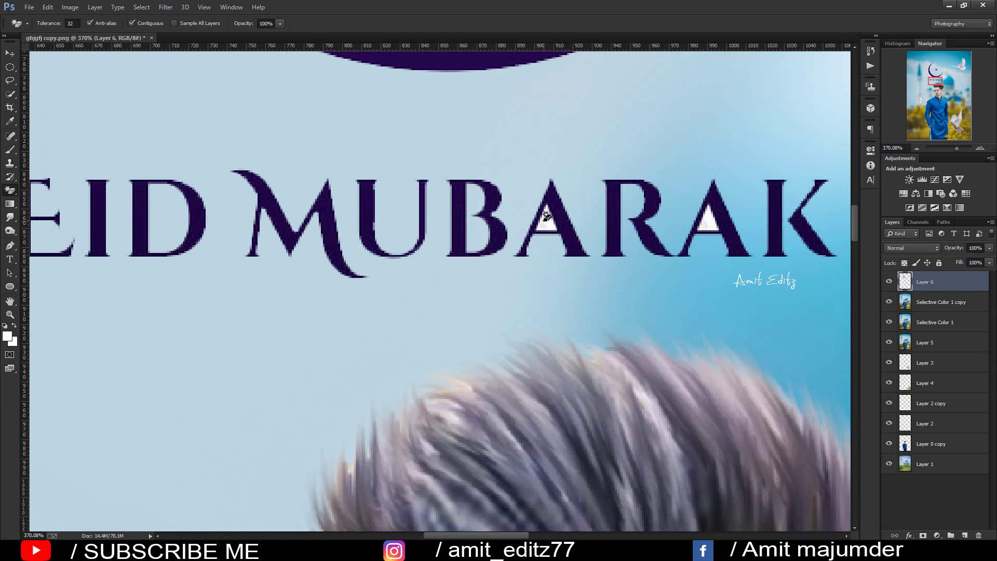
left_click(546, 218)
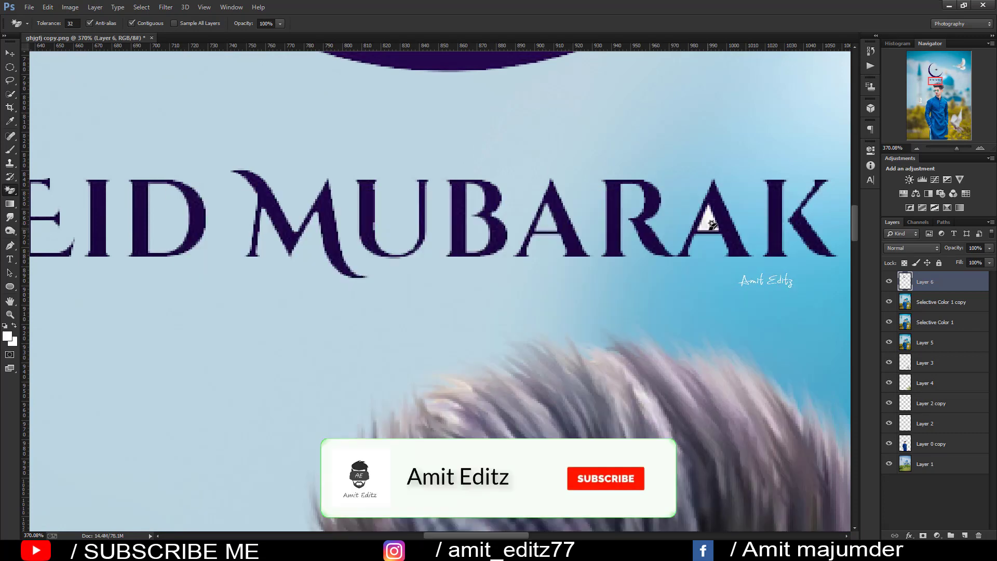
left_click(711, 221)
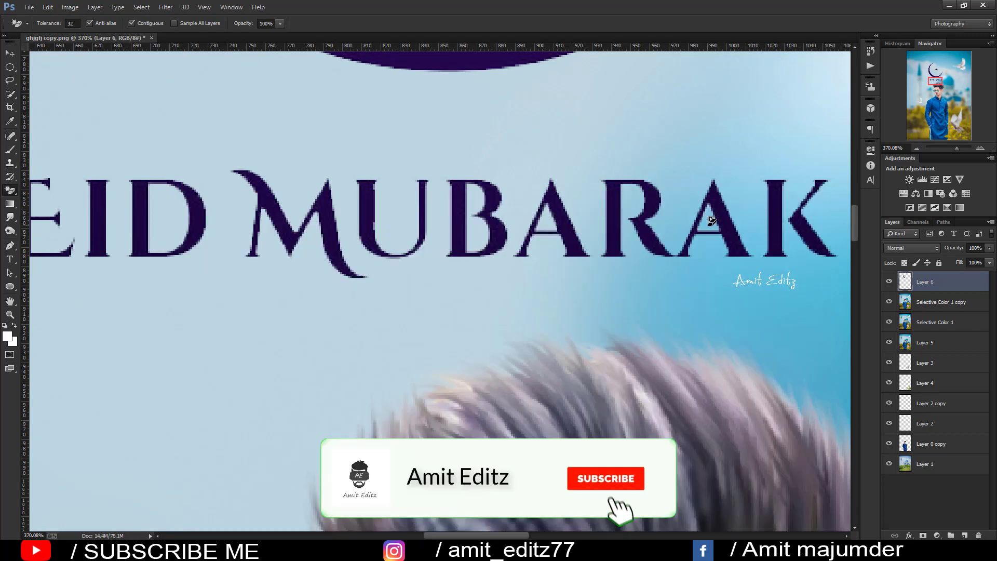
key("ctrl+0")
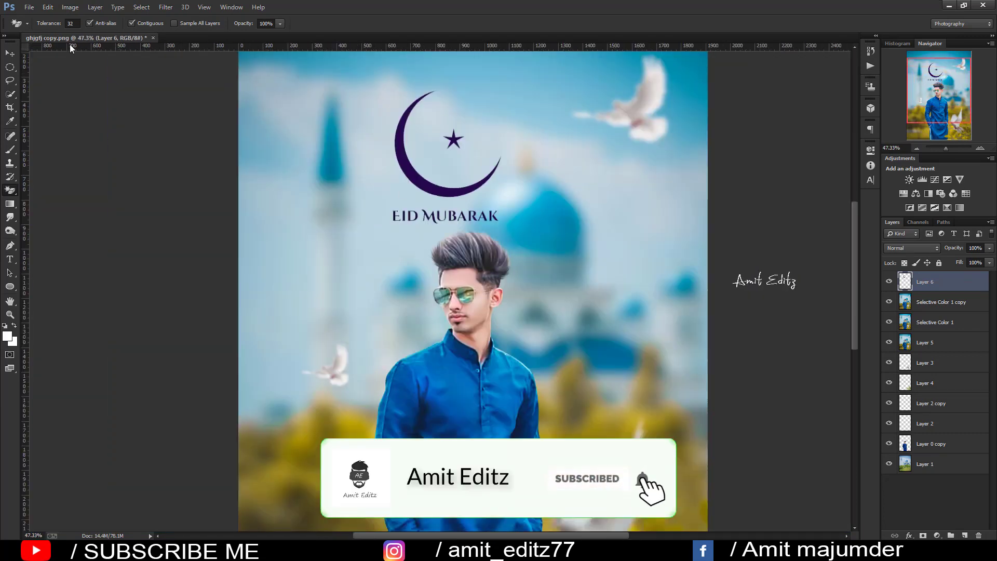
Step: Turn the crescent and greeting text white with Hue/Saturation Lightness +100
left_click(70, 7)
mouse_move(86, 33)
left_click(220, 87)
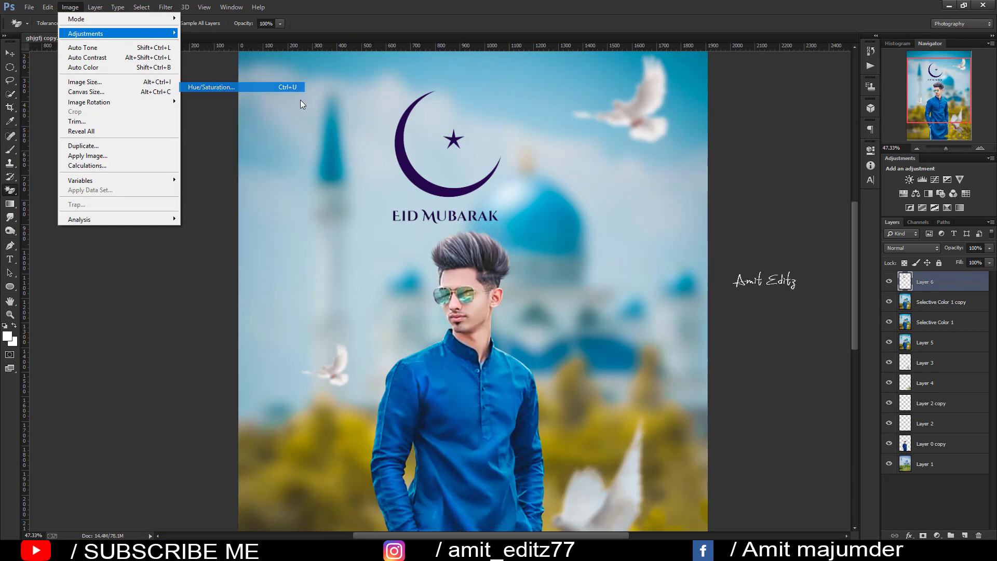
left_click_drag(783, 302, 840, 302)
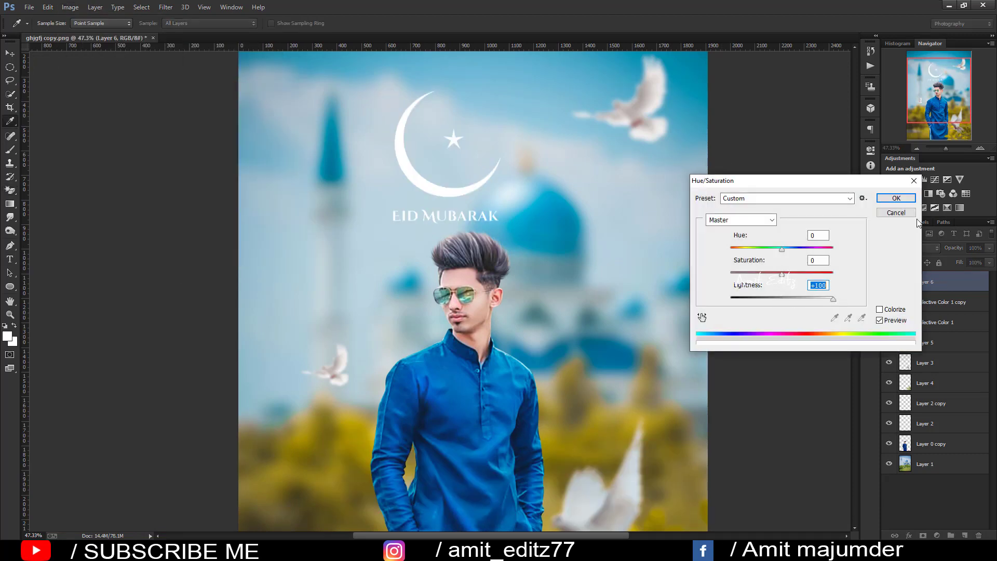
left_click(896, 198)
Step: Scale the crescent and greeting down into the top-left corner of the sky
key("ctrl+t")
scroll(416, 245, "down", 2)
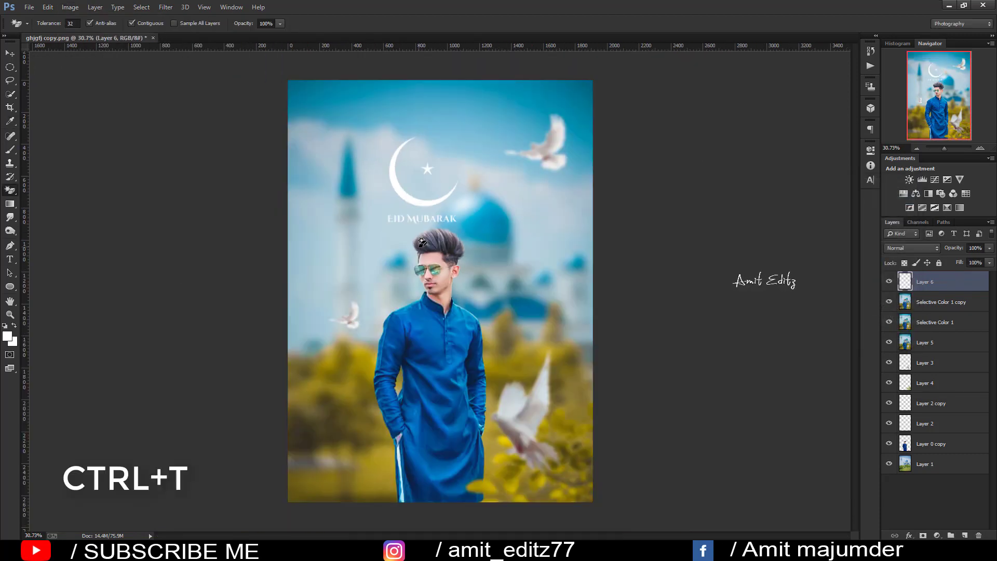
key("ctrl+t")
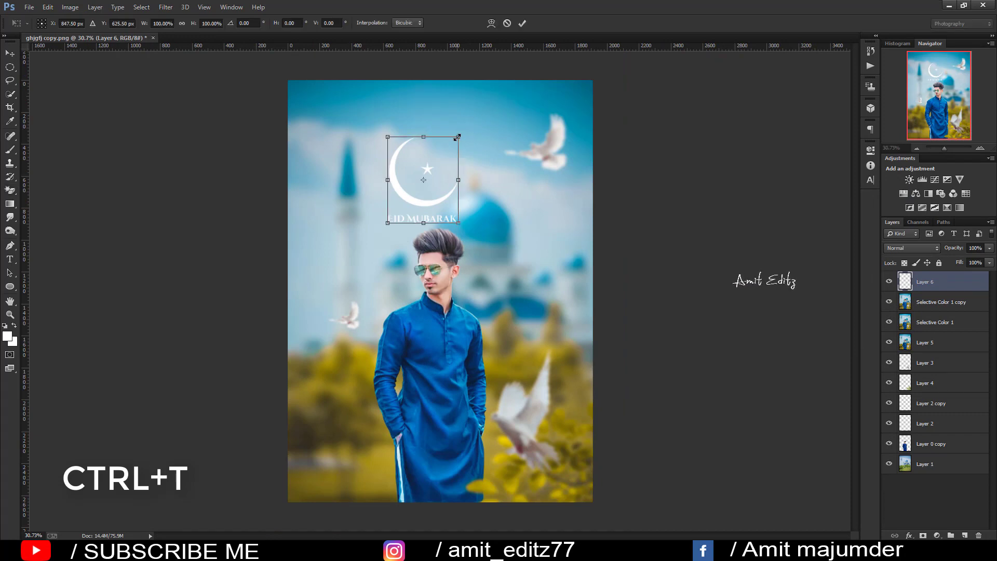
mouse_move(458, 136)
left_mouse_down()
mouse_move(441, 157)
mouse_move(335, 126)
mouse_move(361, 157)
left_mouse_up()
key("Return")
Step: Stamp all visible layers into a new top Layer 7
scroll(392, 185, "down", 3)
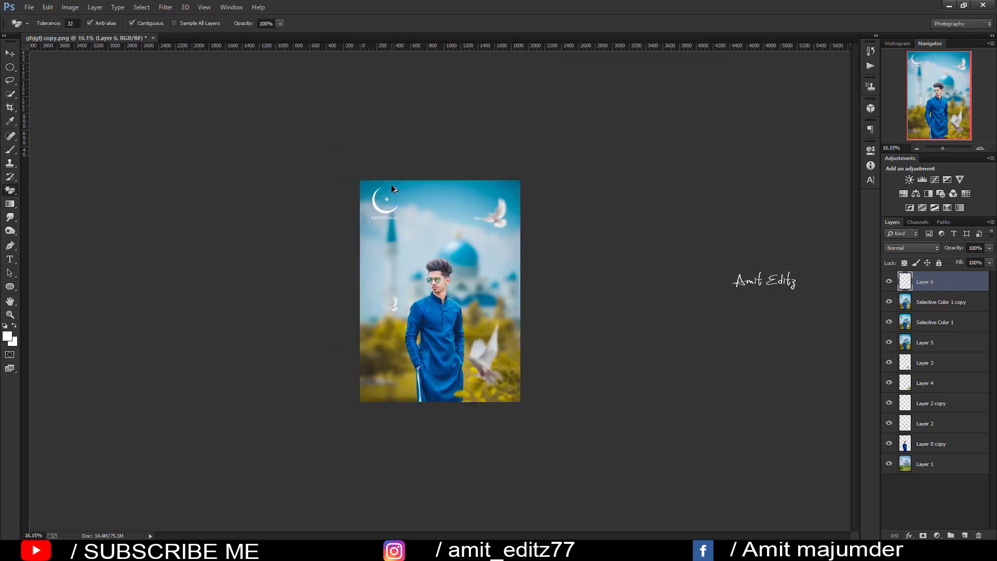
scroll(391, 185, "up", 2)
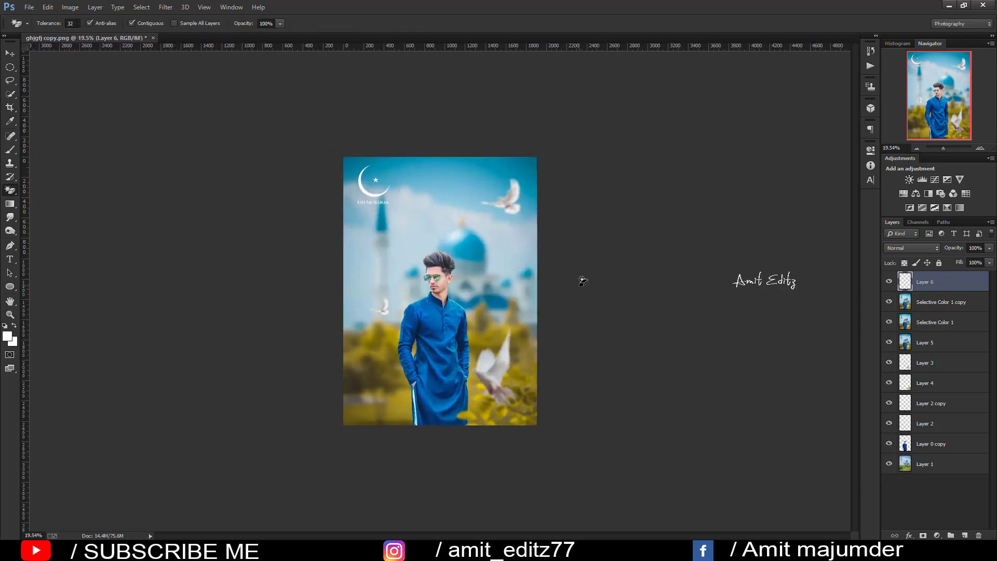
key("ctrl+shift+alt+e")
scroll(463, 218, "up", 2)
Step: Start a crop on the poster, cancel it, and go back to the Move tool
scroll(463, 218, "down", 1)
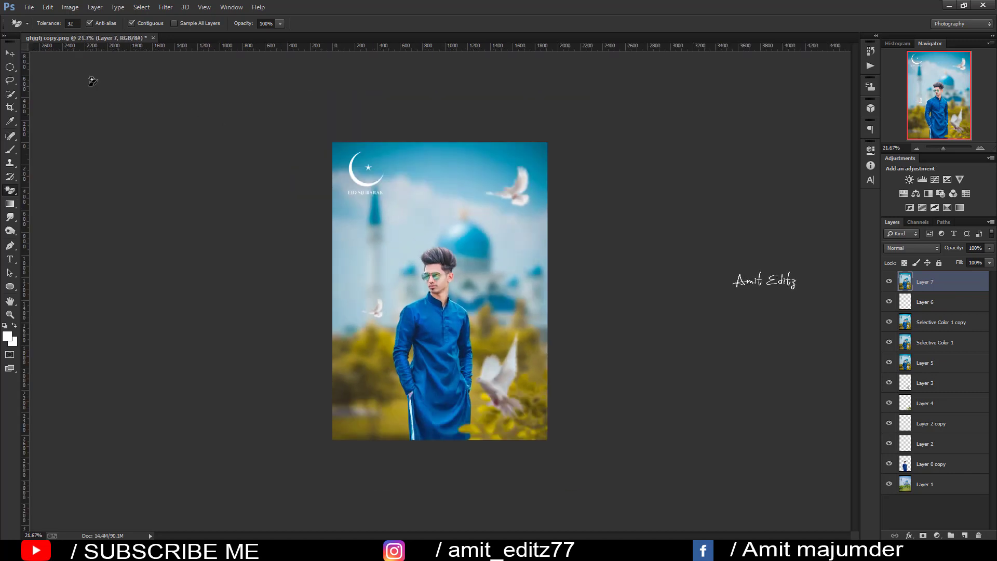
left_click(11, 109)
left_click(384, 223)
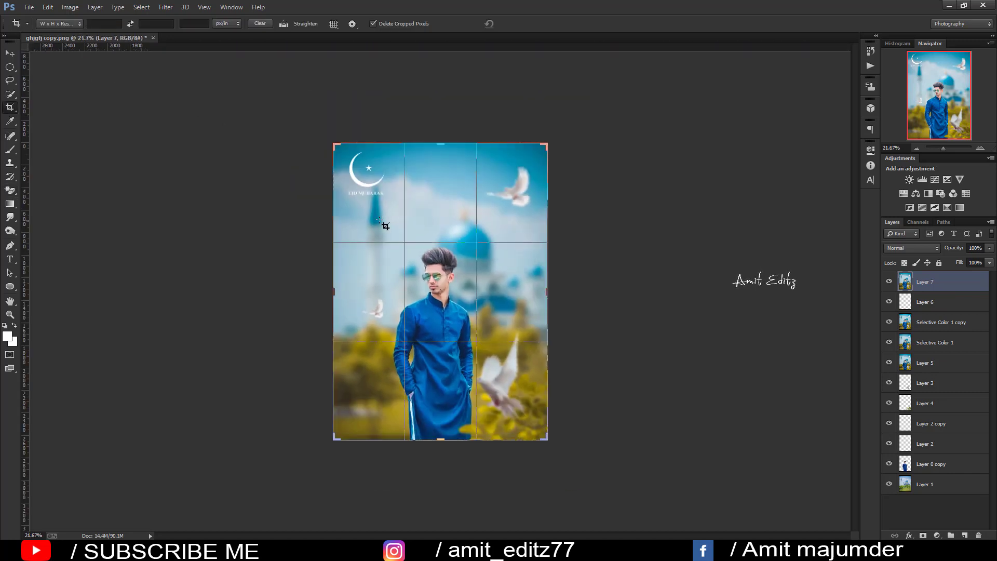
key("Return")
left_click(10, 53)
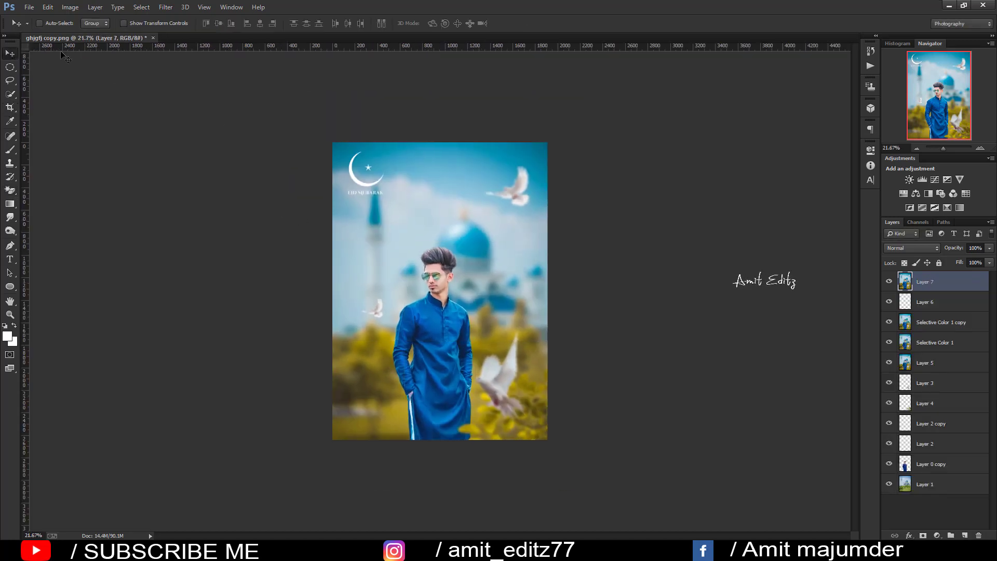
Step: In the Camera Raw Filter, raise Contrast slightly and lift the Blacks
left_click(166, 7)
left_click(192, 69)
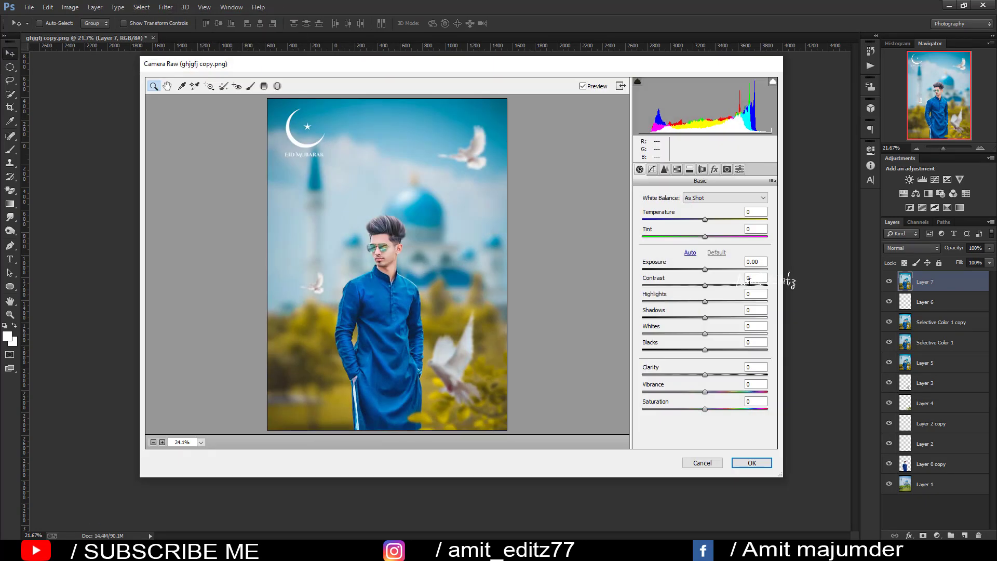
mouse_move(705, 289)
left_mouse_down()
mouse_move(750, 313)
mouse_move(717, 316)
left_mouse_up()
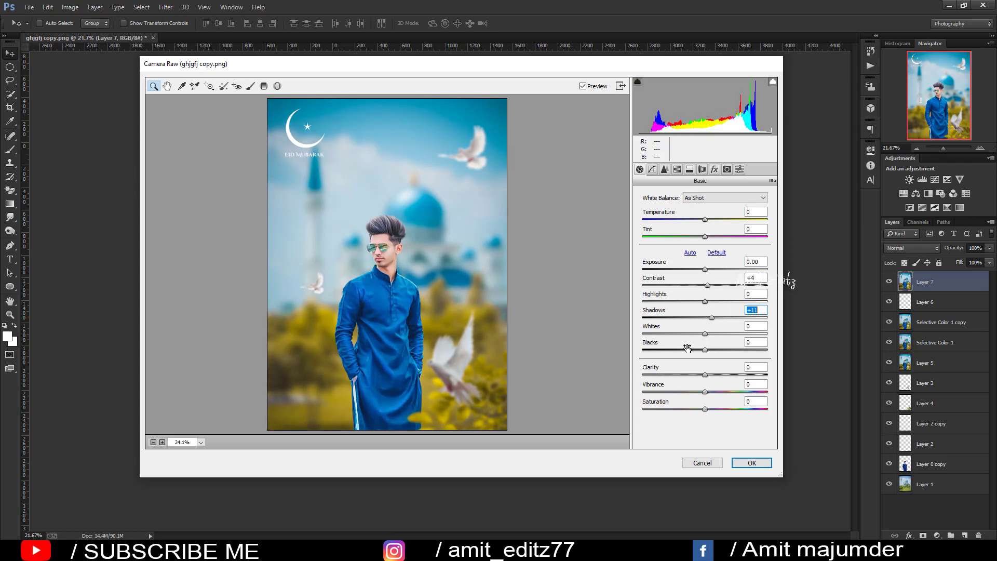
mouse_move(687, 349)
left_mouse_down()
mouse_move(739, 349)
mouse_move(726, 349)
mouse_move(699, 409)
left_mouse_up()
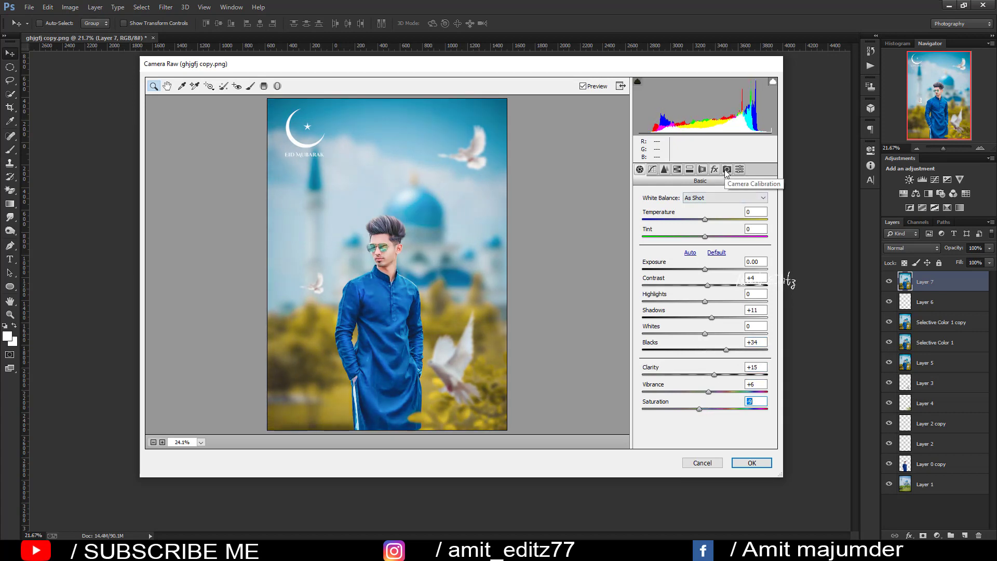
Step: Set Blue Primary to -3/+5, Green saturation to -10, and a -12 vignette at midpoint 45
left_click(728, 169)
left_click_drag(692, 366, 709, 382)
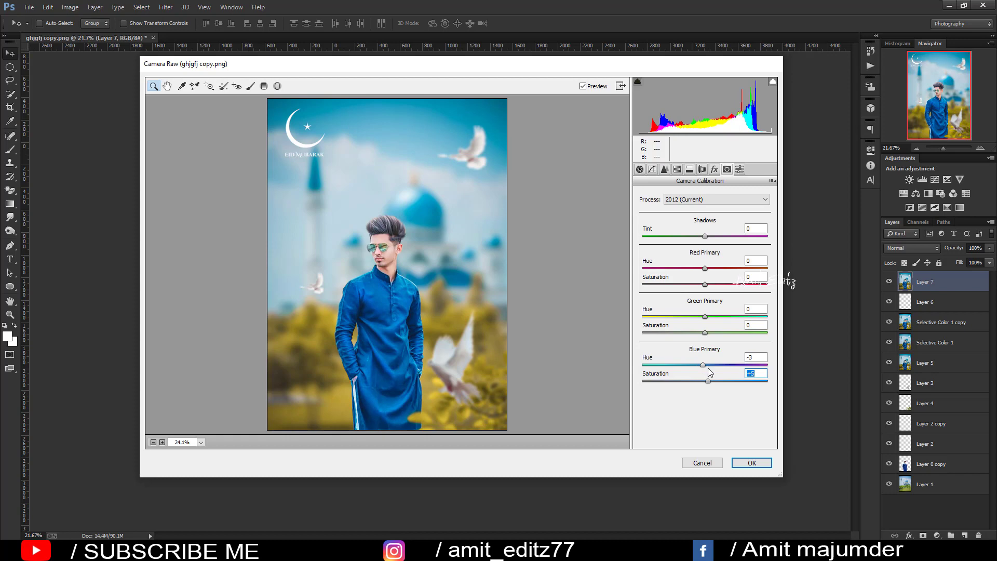
left_click_drag(706, 333, 705, 317)
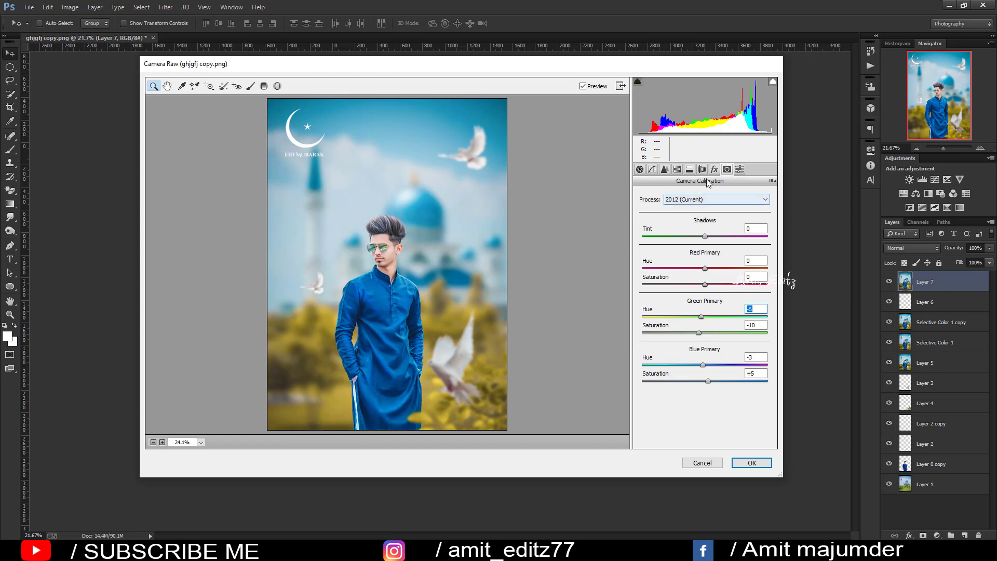
left_click(714, 169)
mouse_move(705, 304)
left_mouse_down()
mouse_move(697, 324)
mouse_move(714, 355)
left_mouse_up()
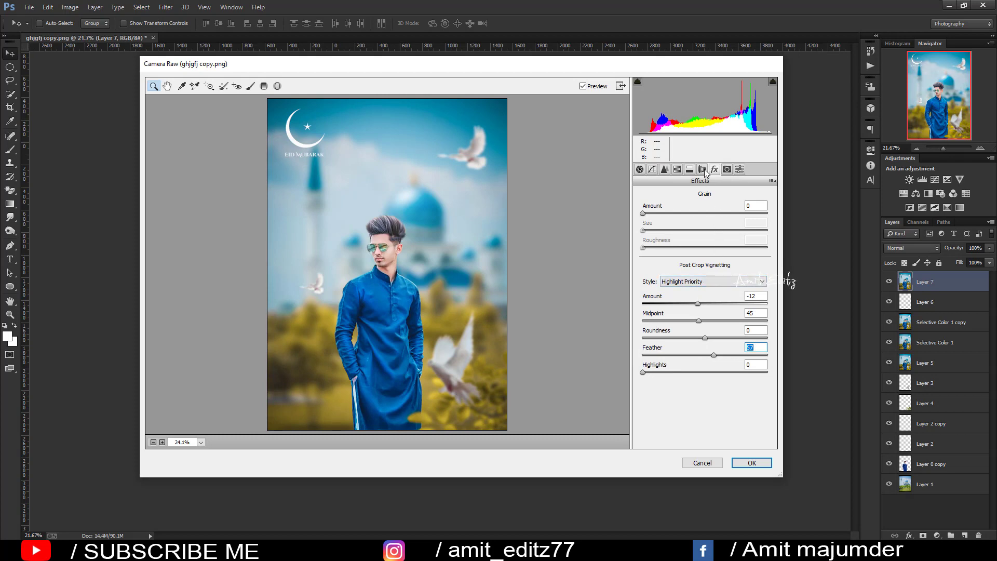
Step: In HSL, shift the yellow hue toward green and raise the yellow luminance
left_click(678, 170)
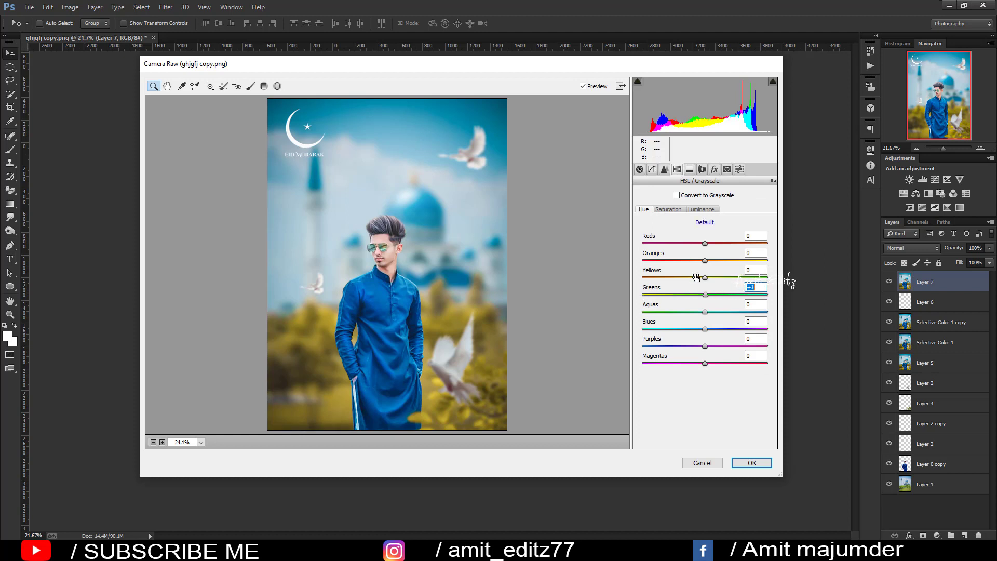
left_click_drag(696, 277, 731, 276)
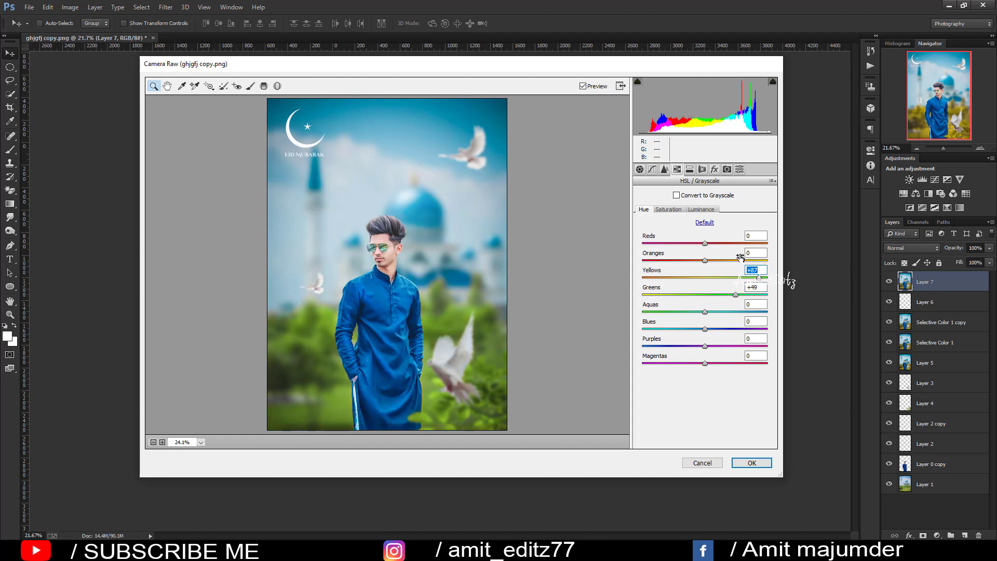
left_click(697, 210)
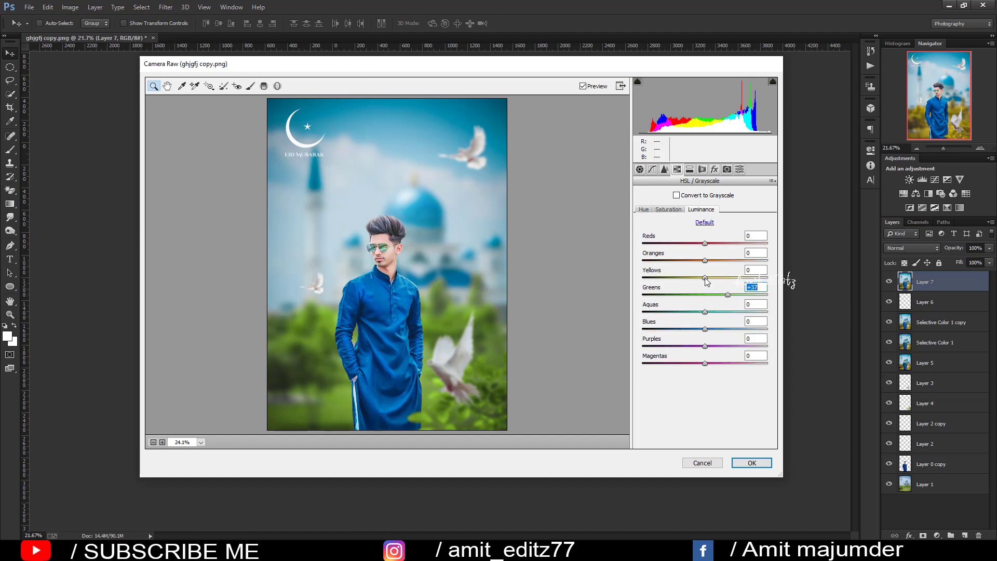
left_click_drag(706, 280, 722, 279)
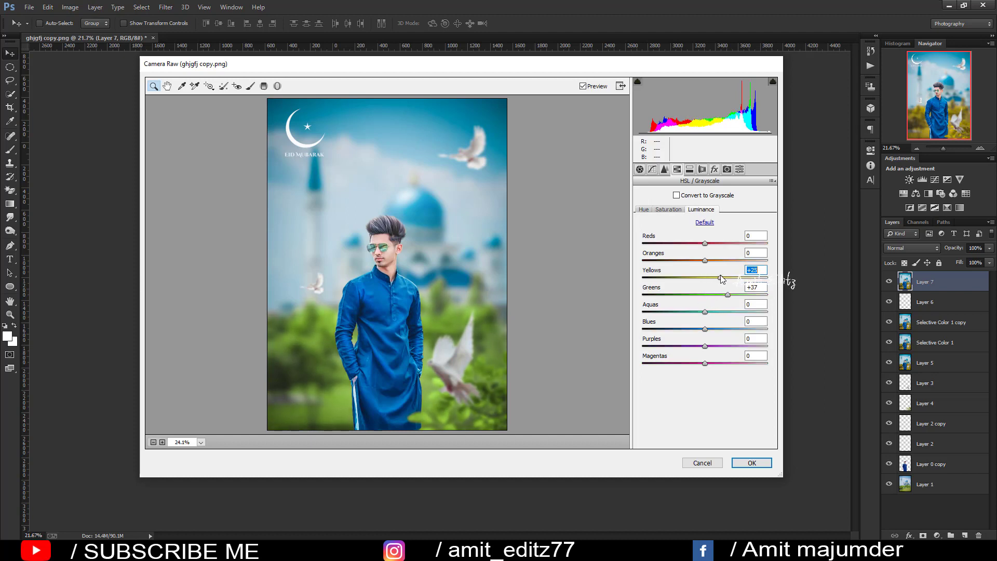
left_click(658, 210)
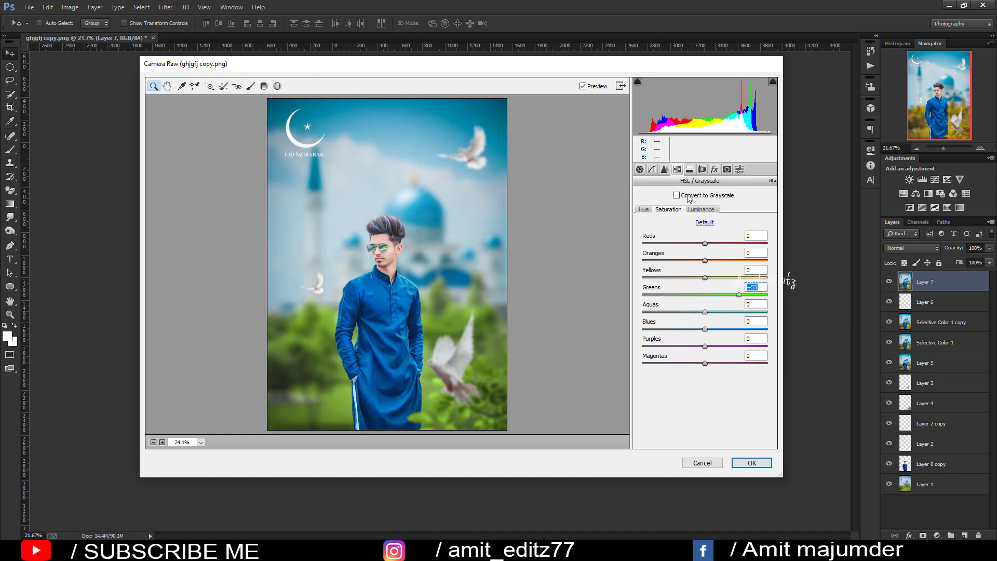
Step: Set Split Toning Highlights Hue to 111 with slightly higher saturation, and apply Camera Raw
left_click(690, 169)
left_click(654, 210)
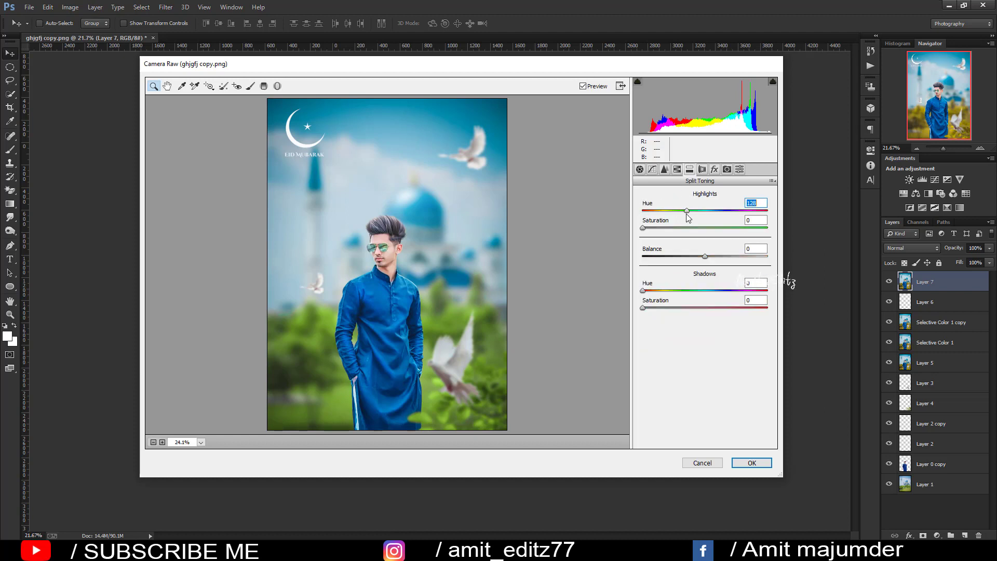
left_click_drag(646, 227, 648, 227)
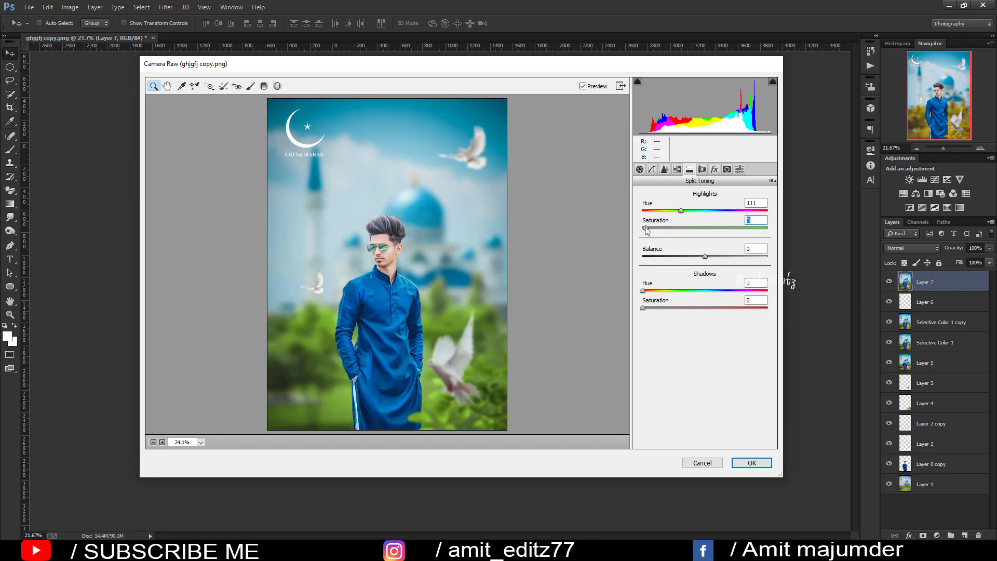
left_click(758, 464)
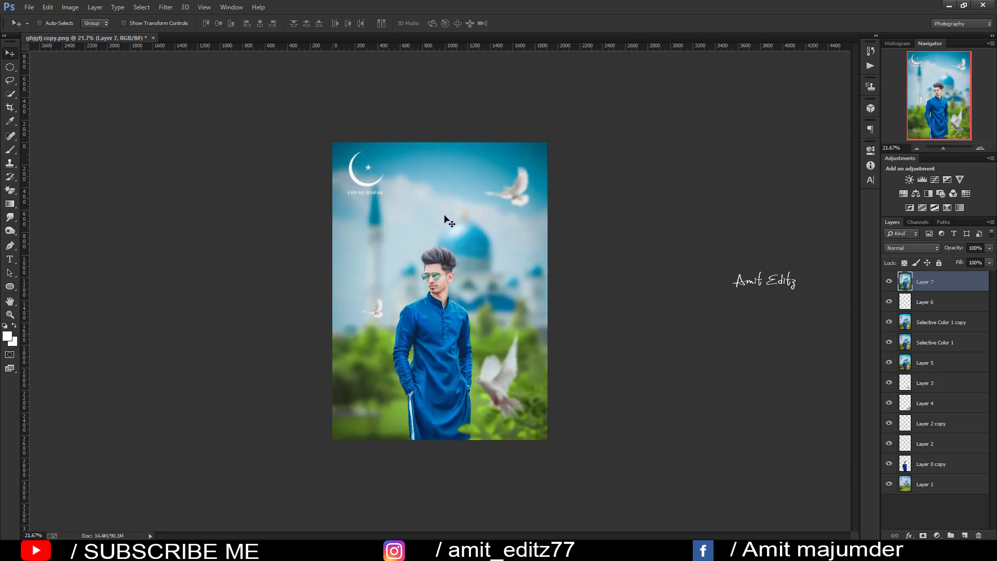
Step: Bring particles-png-1-640x800 into the poster as Layer 8 in Screen blend mode
scroll(445, 214, "up", 1)
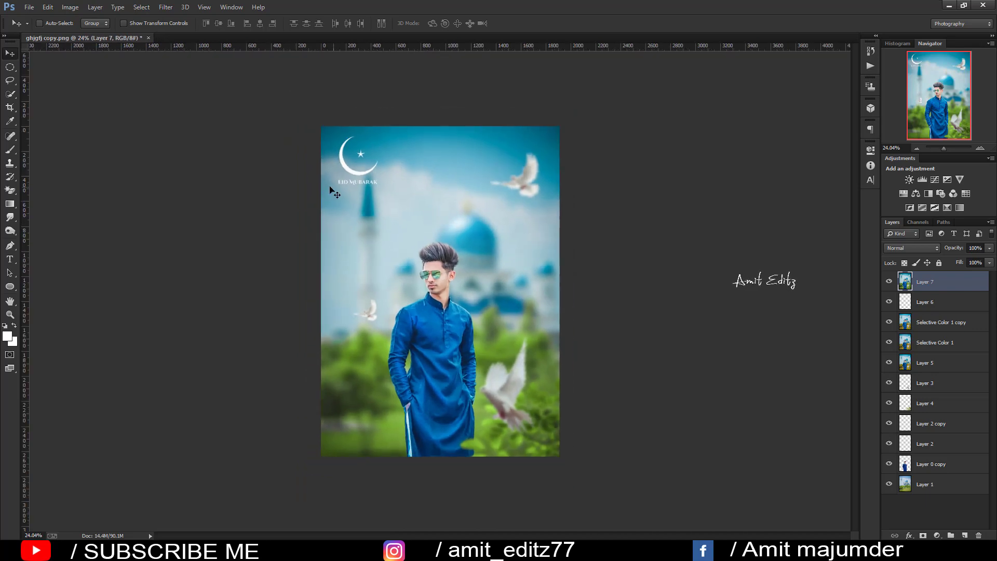
left_click(30, 6)
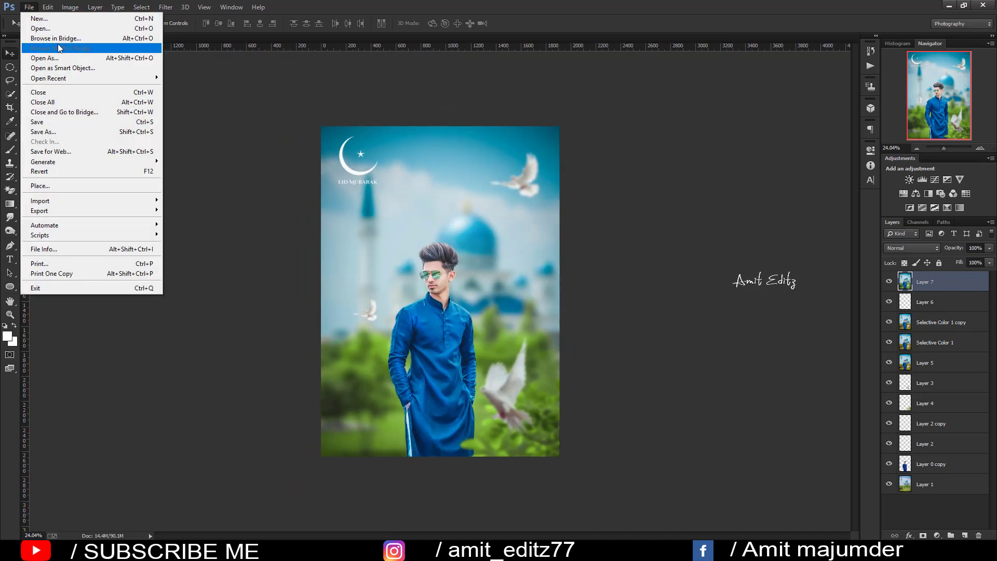
left_click(53, 29)
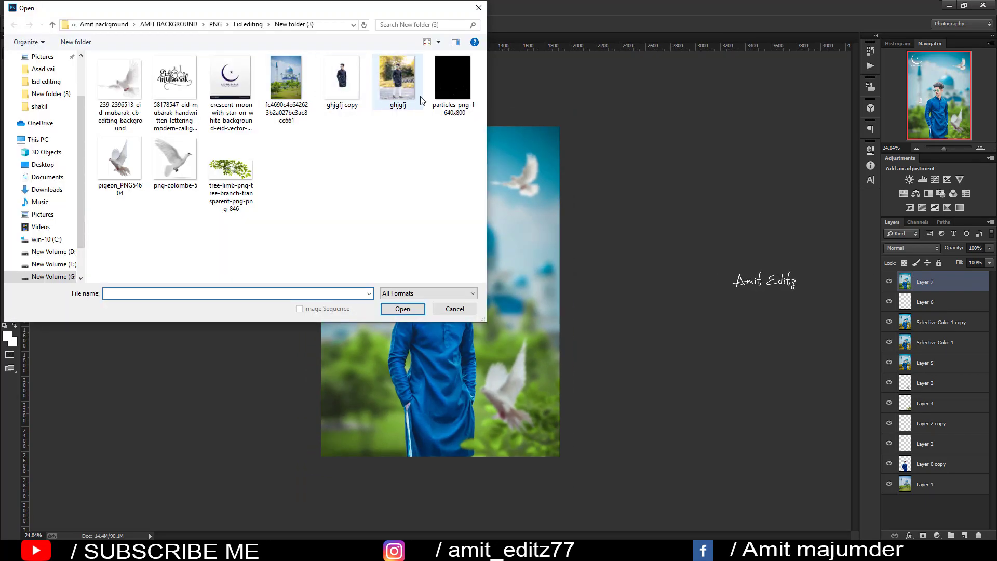
left_click(453, 78)
left_click(401, 310)
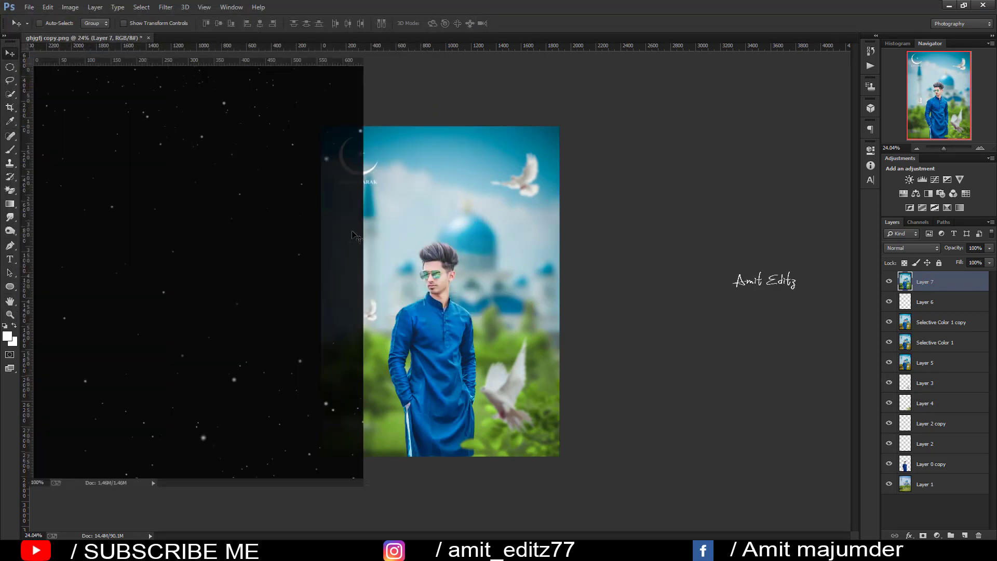
left_click_drag(150, 173, 429, 253)
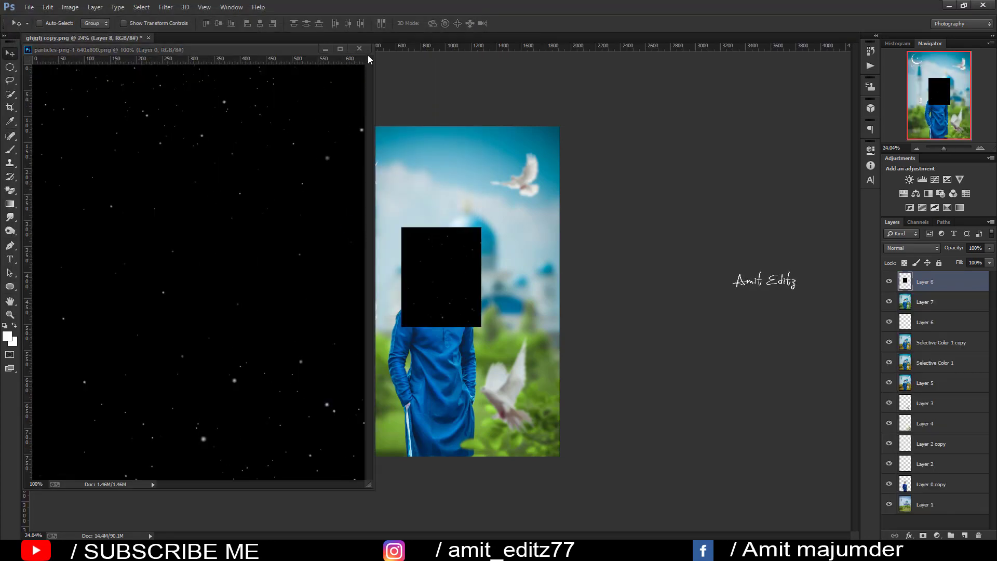
key("ctrl+w")
left_click(923, 252)
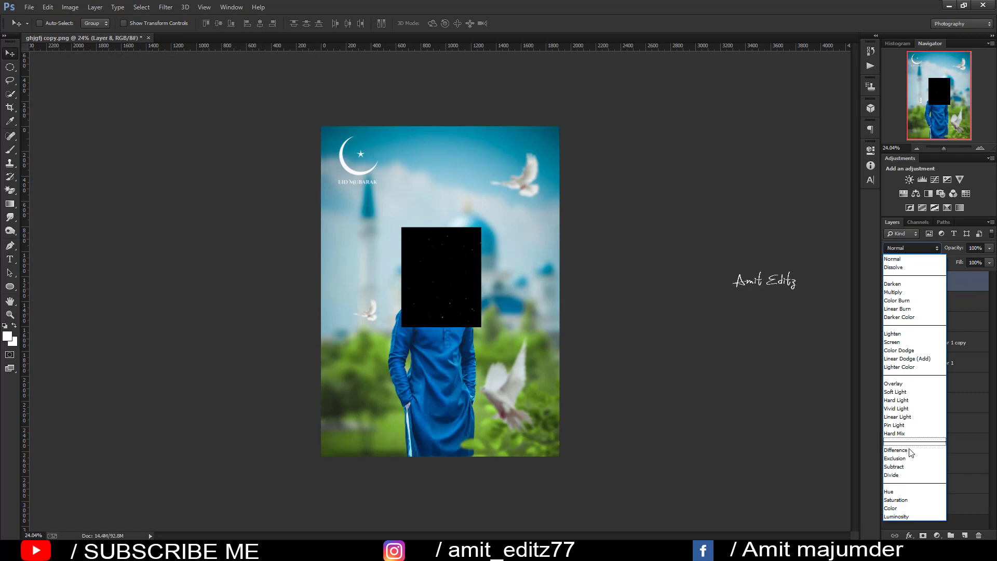
left_click(903, 348)
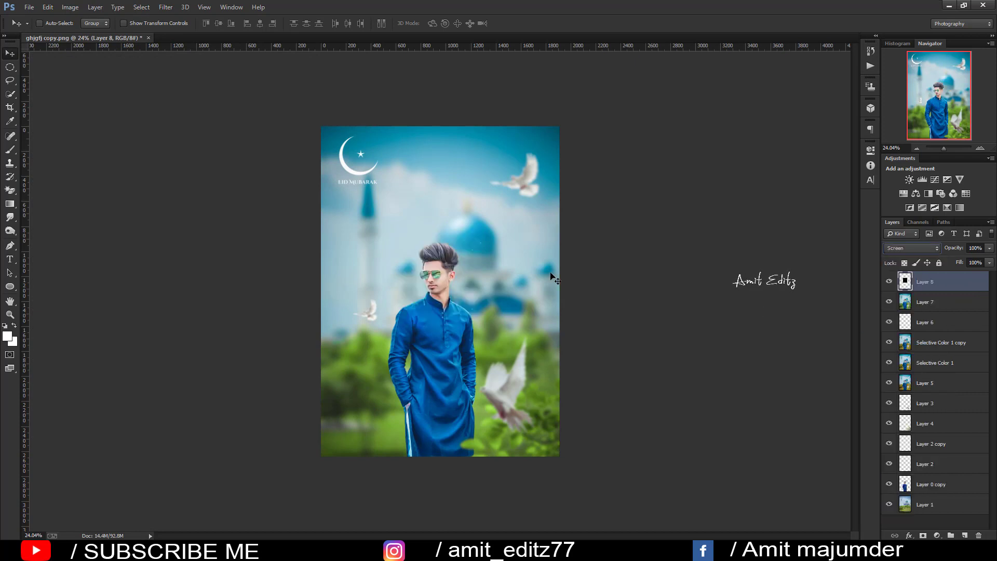
Step: Scale the particles Layer 8 to about 337% so the stars cover the whole poster
key("ctrl+t")
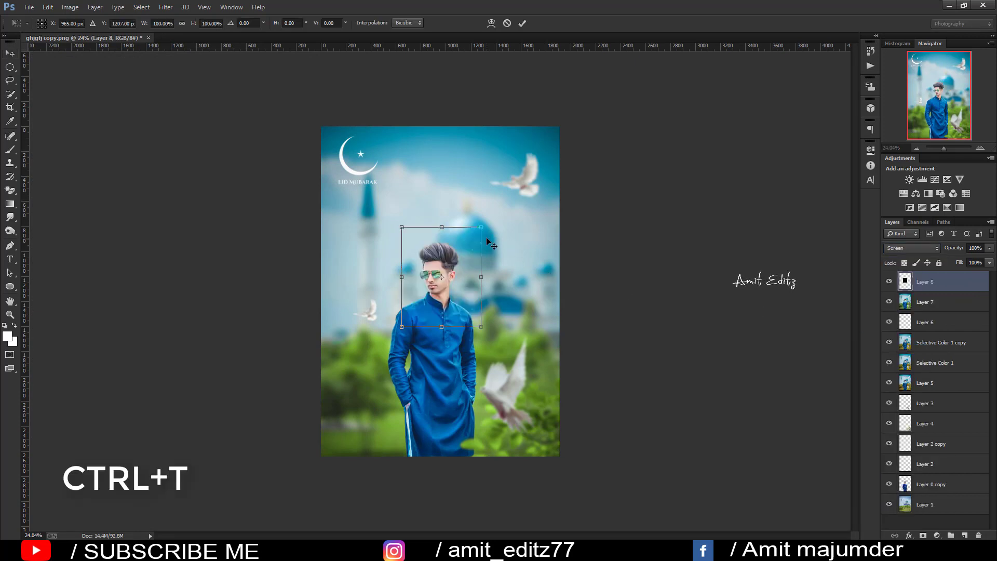
left_click_drag(483, 232, 557, 117)
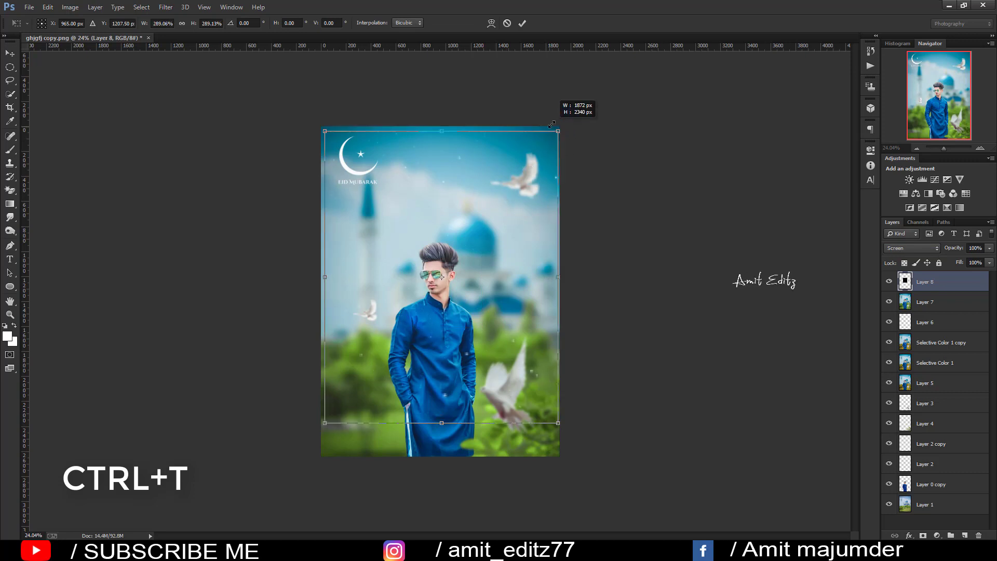
left_click_drag(494, 218, 505, 225)
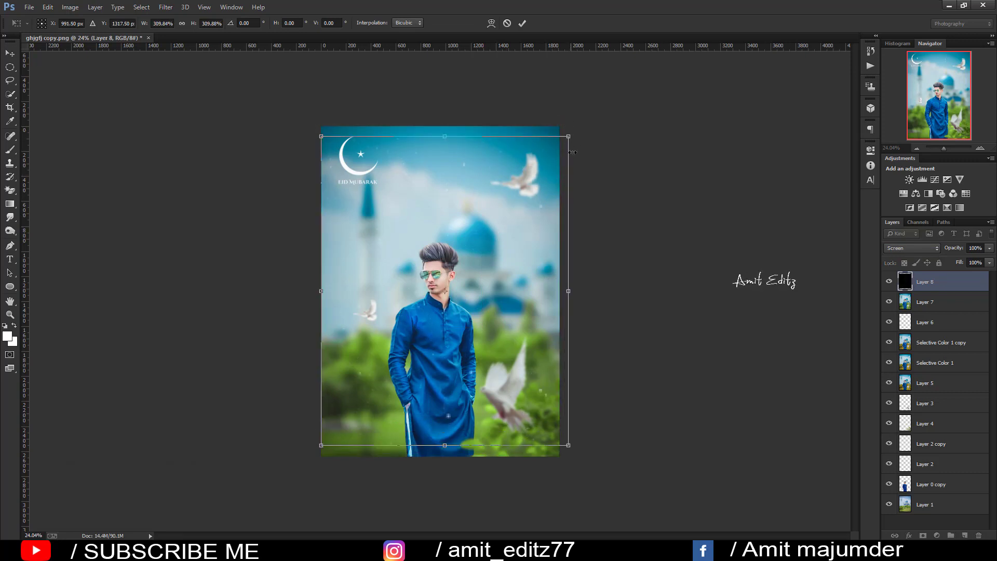
left_click_drag(569, 136, 579, 122)
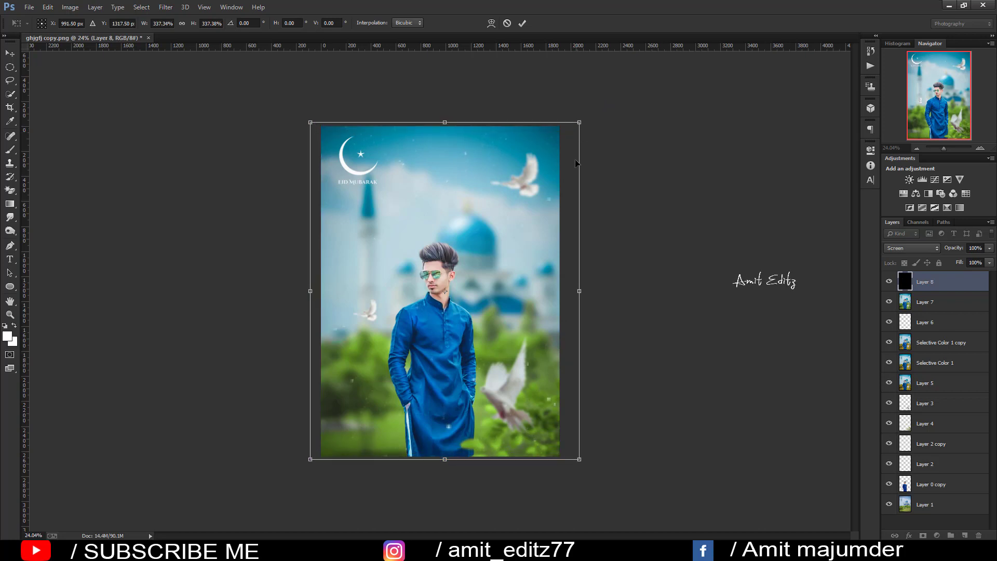
key("Return")
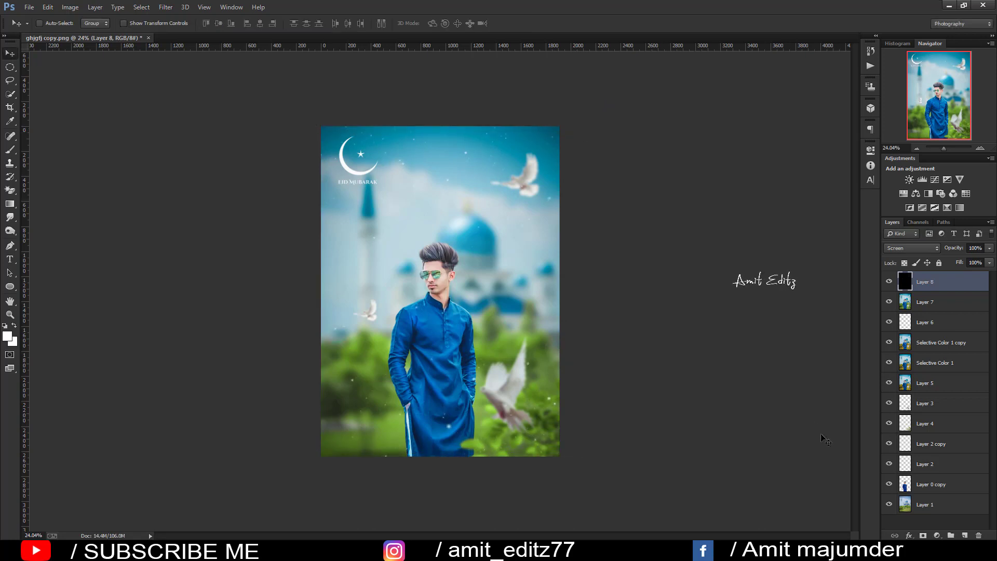
Step: Add a layer mask to the particles and brush it black over the man's kurta
left_click(924, 536)
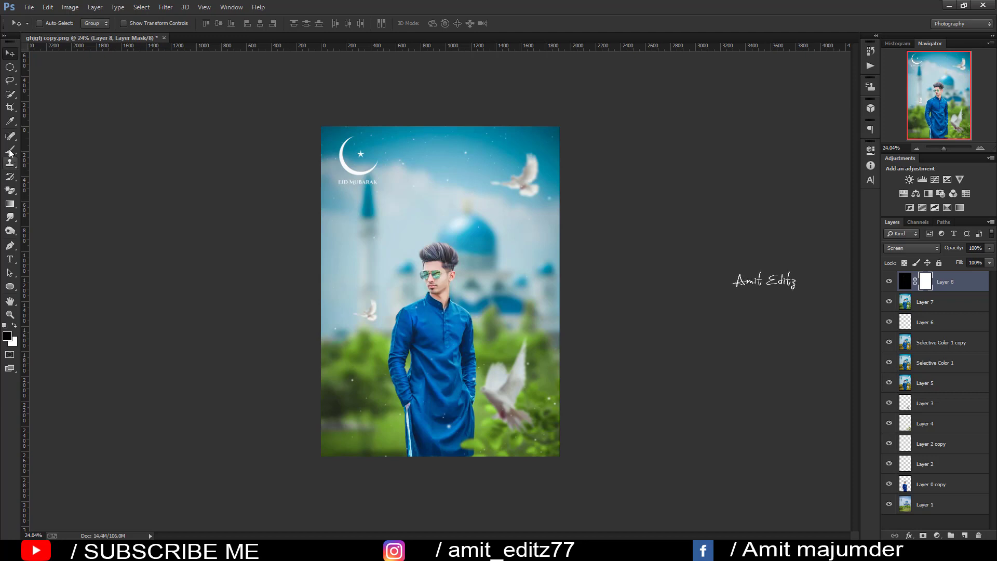
left_click(10, 150)
mouse_move(427, 283)
left_mouse_down()
mouse_move(424, 356)
mouse_move(458, 380)
left_mouse_up()
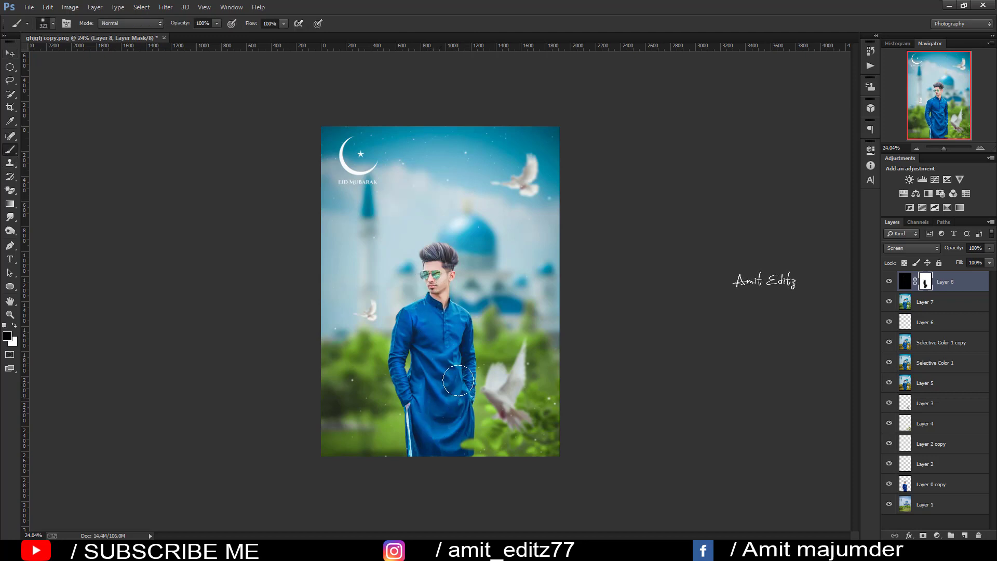
scroll(439, 287, "down", 1)
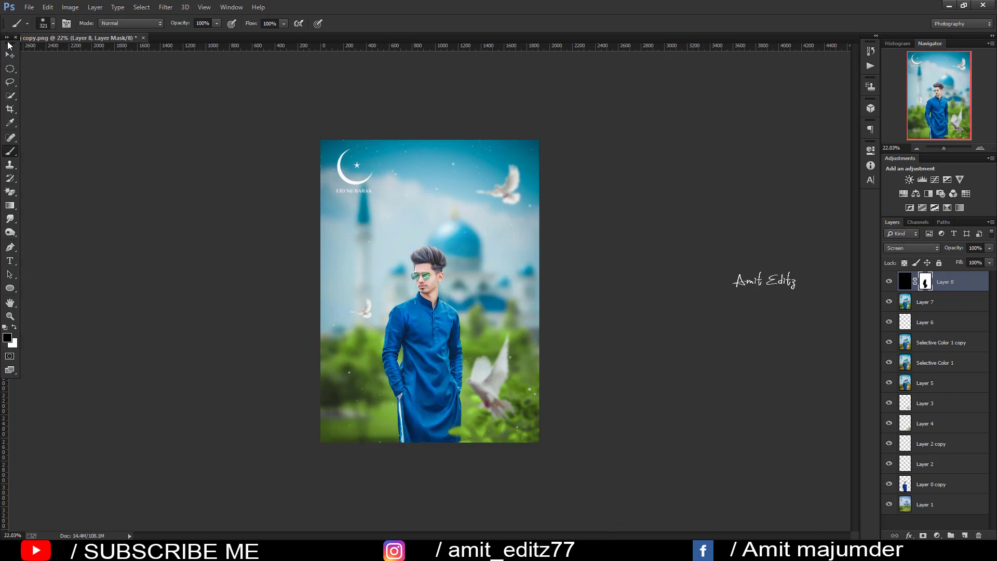
mouse_move(11, 42)
left_mouse_down()
mouse_move(19, 40)
mouse_move(4, 41)
left_mouse_up()
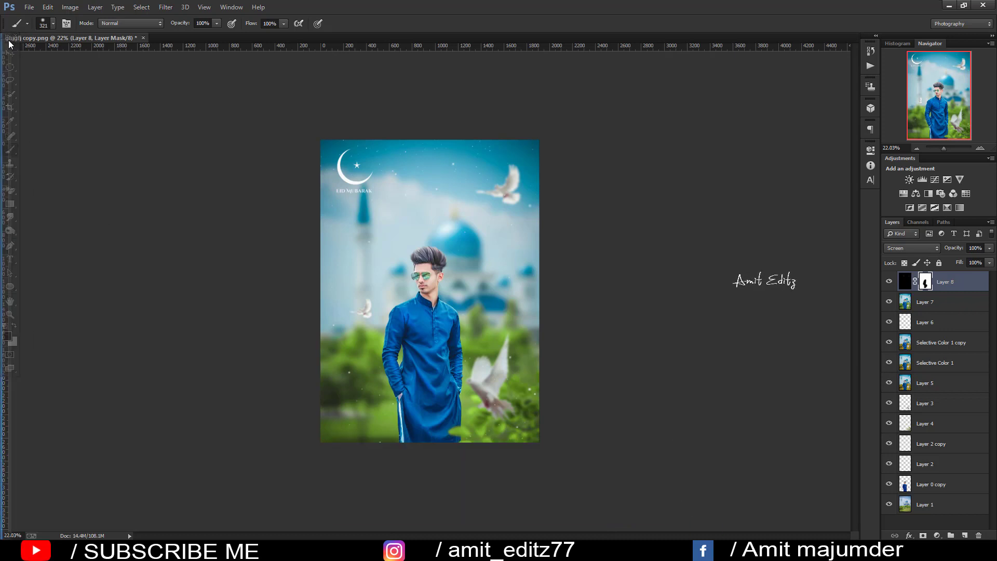
scroll(345, 228, "up", 1)
scroll(345, 228, "up", 1)
scroll(346, 232, "down", 1)
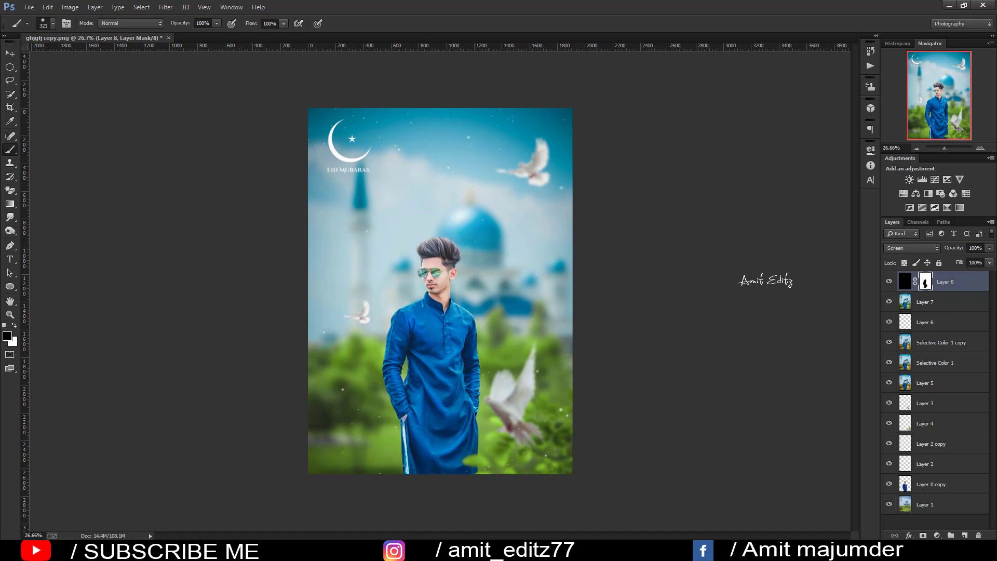
Step: Merge the particles layer with Layer 7
left_click(939, 306, "shift")
right_click(938, 307)
left_click(820, 378)
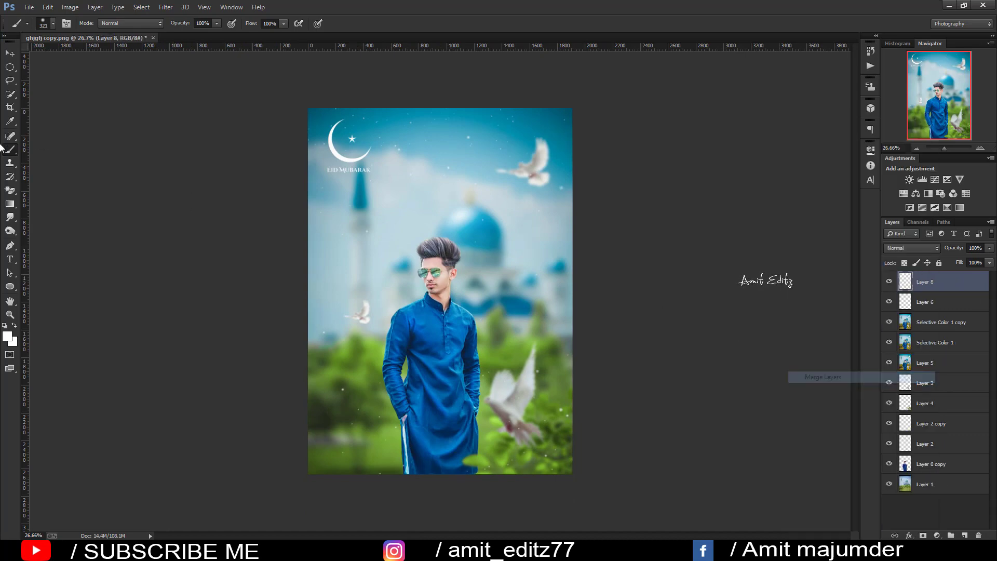
Step: Apply a crop to trim the excess pixels off the poster
left_click(4, 108)
key("Return")
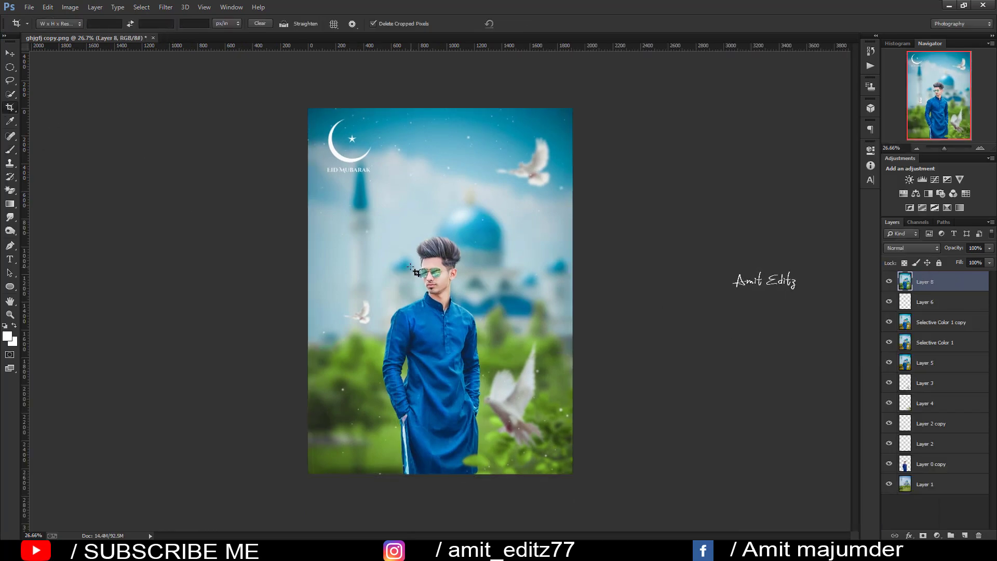
scroll(421, 273, "up", 1)
scroll(429, 274, "down", 2)
scroll(436, 277, "down", 1)
scroll(445, 279, "up", 1)
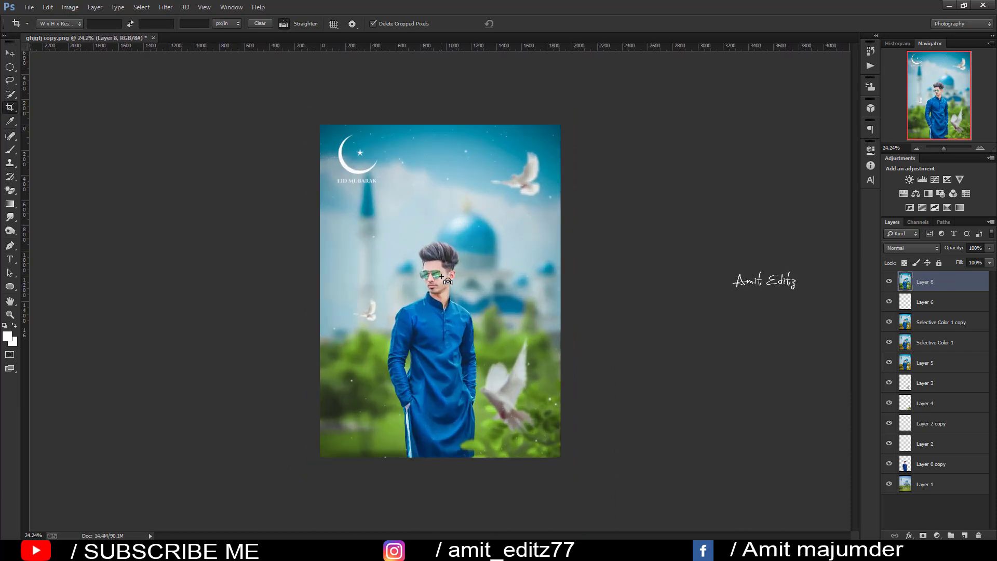
scroll(442, 277, "up", 1)
Step: Duplicate Layer 8, apply High Pass at 6.8 radius, and set it to Soft Light at 58%
left_click_drag(951, 288, 965, 535)
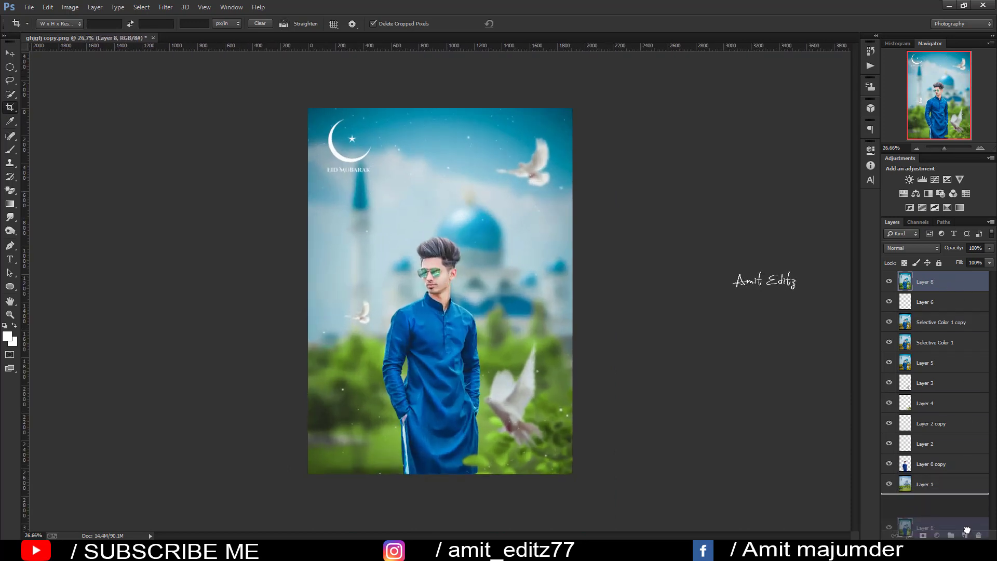
left_click(167, 7)
mouse_move(173, 240)
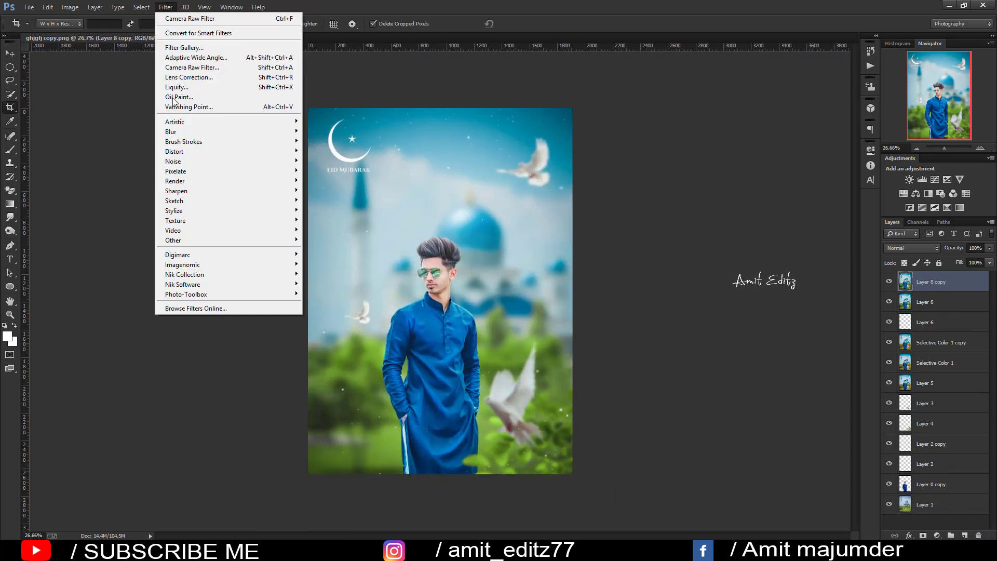
left_click(328, 250)
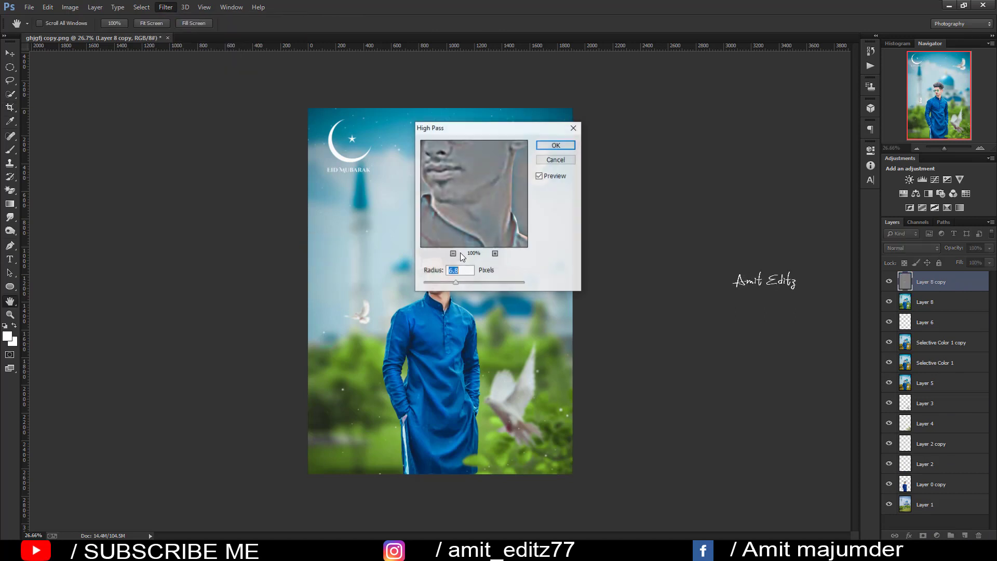
left_click(564, 148)
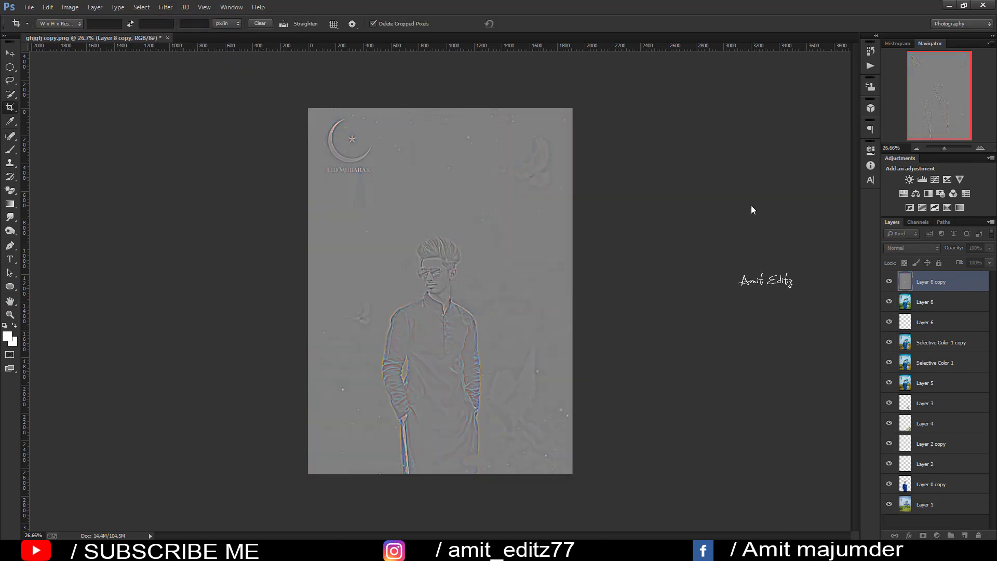
left_click(912, 248)
left_click(901, 393)
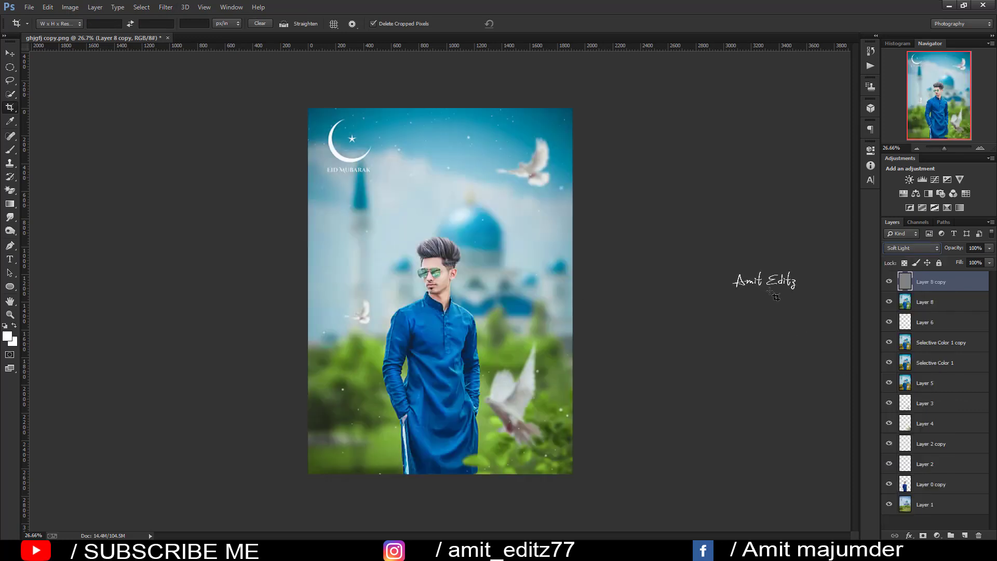
left_click_drag(991, 255, 969, 259)
Step: Merge Layer 8 and Layer 8 copy into a single layer
left_click(925, 303, "ctrl")
right_click(926, 302)
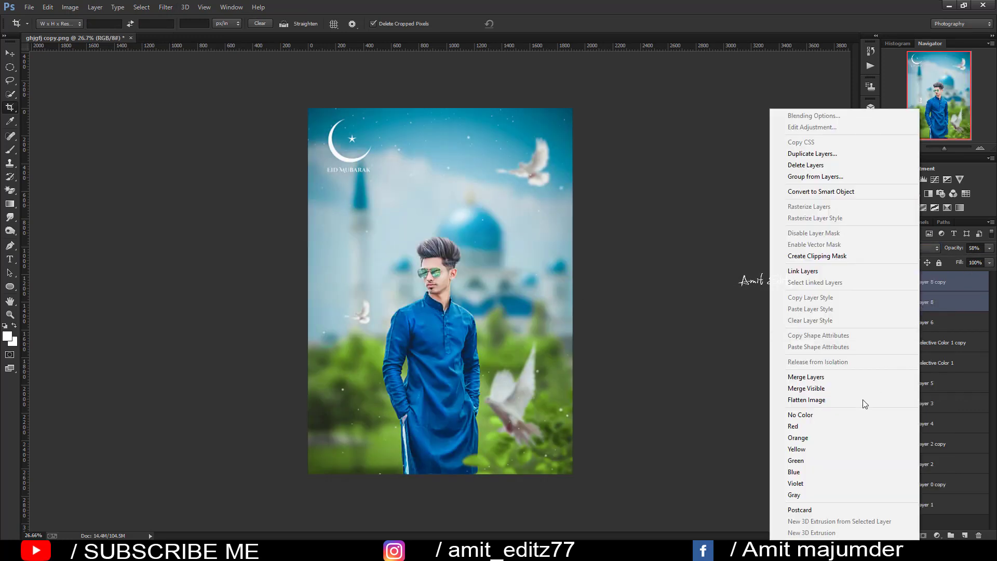
left_click(815, 377)
scroll(493, 296, "up", 1)
scroll(494, 296, "up", 1)
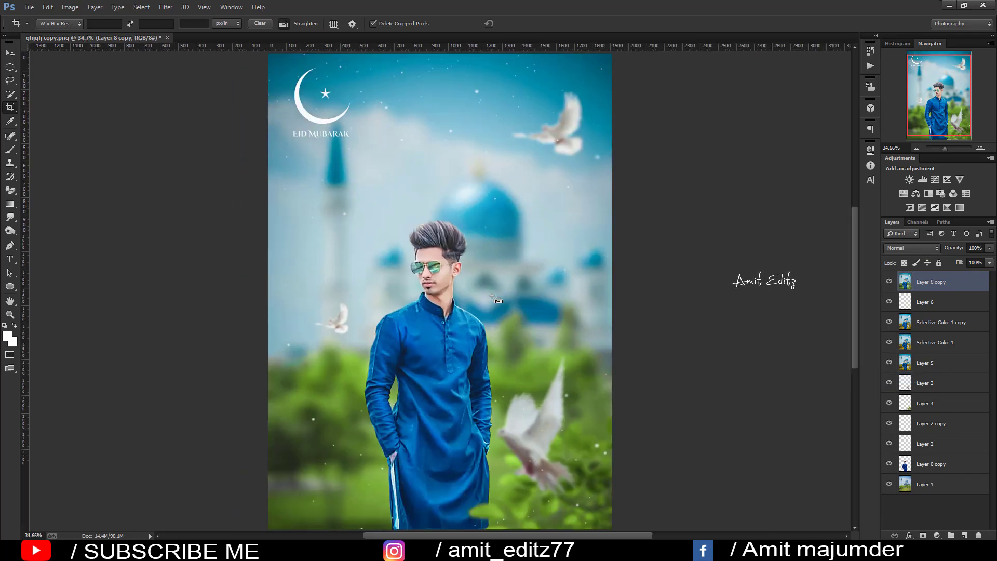
scroll(494, 296, "down", 2)
scroll(478, 297, "up", 2)
scroll(462, 296, "up", 2)
scroll(464, 299, "down", 3)
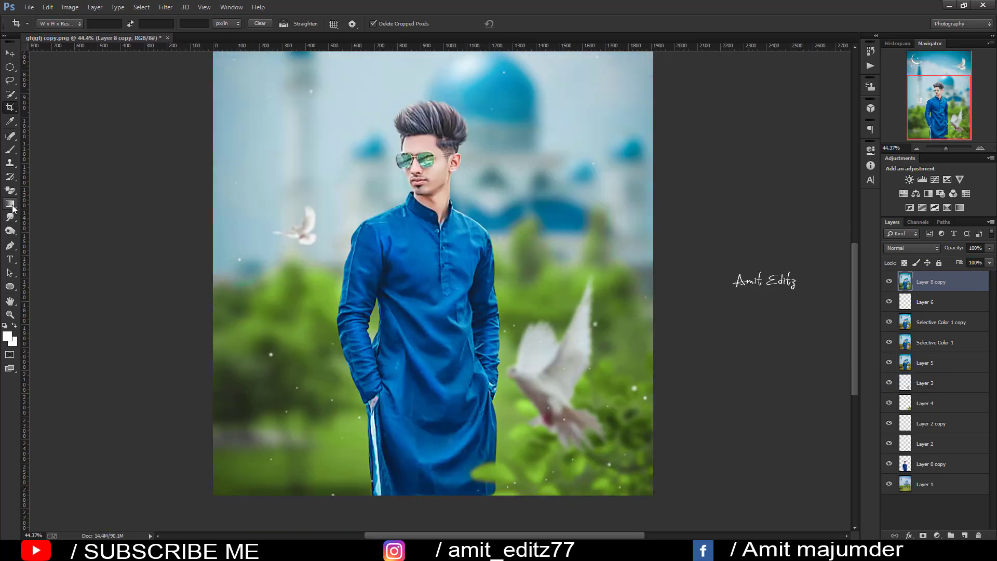
Step: Pick the Blur tool and set its brush diameter to 129 px
left_click(10, 216)
left_click(57, 215)
right_click(375, 427, "alt")
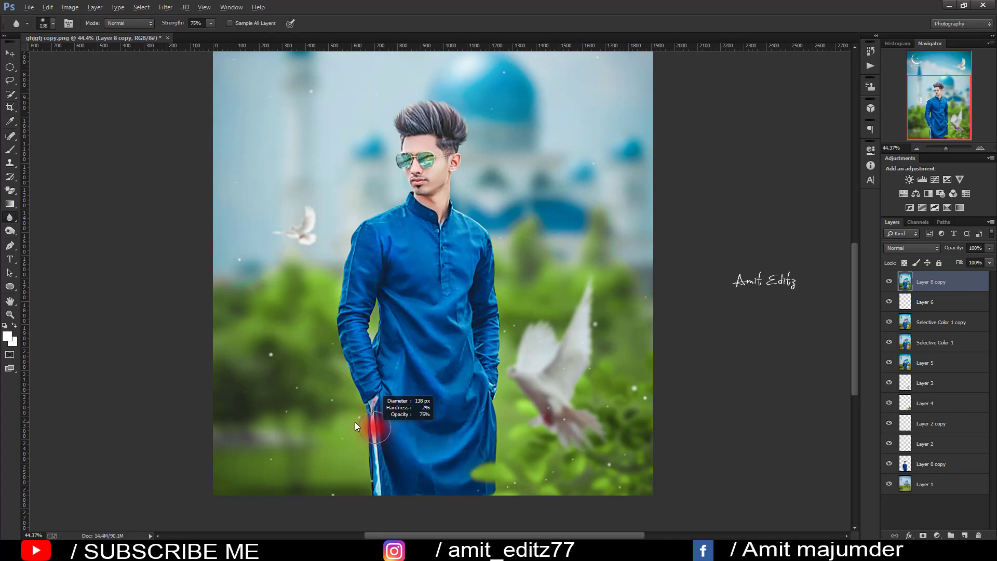
left_click_drag(354, 422, 356, 425)
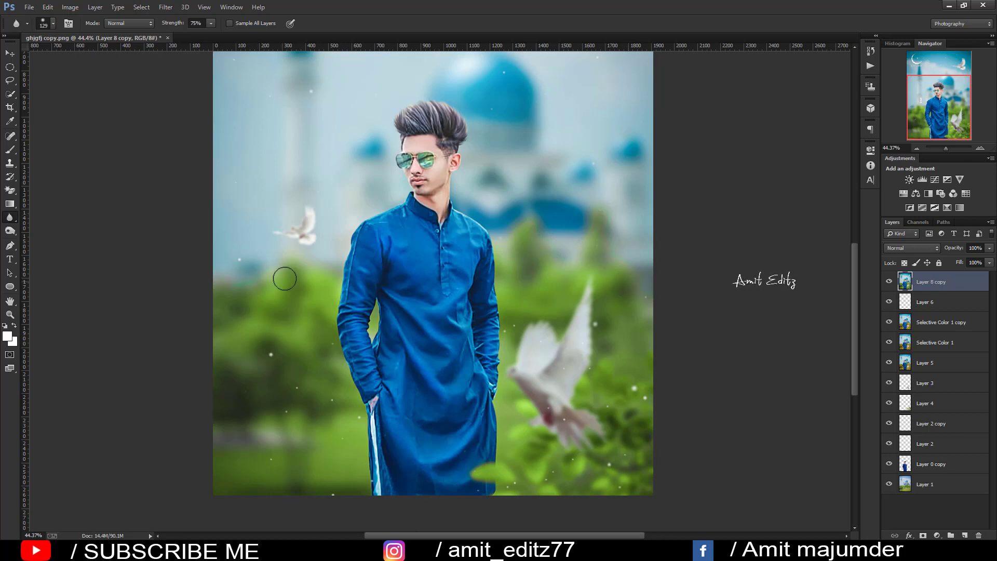
Step: Zoom out to show the whole poster and return to the Move tool
key("ctrl+minus")
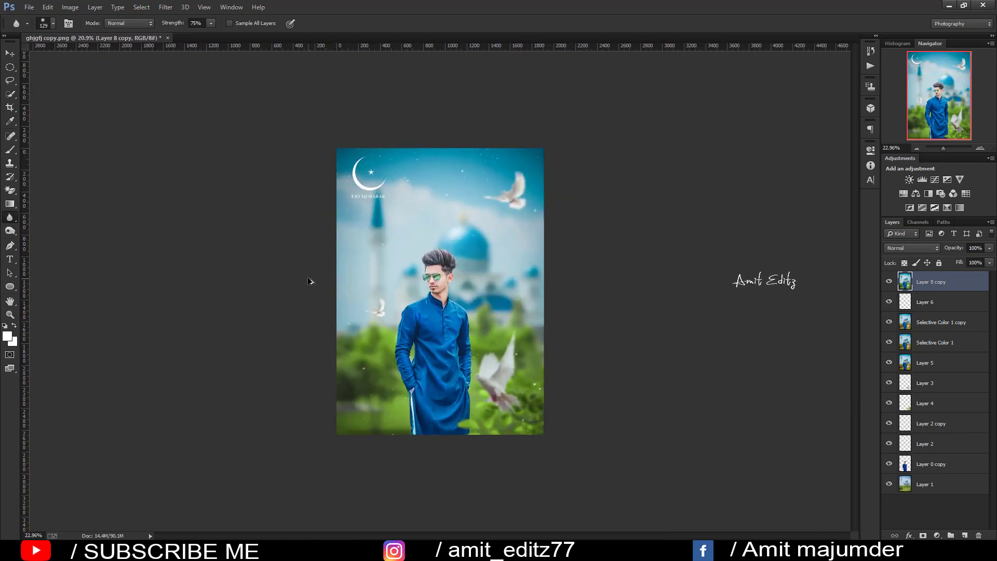
scroll(307, 276, "up", 1)
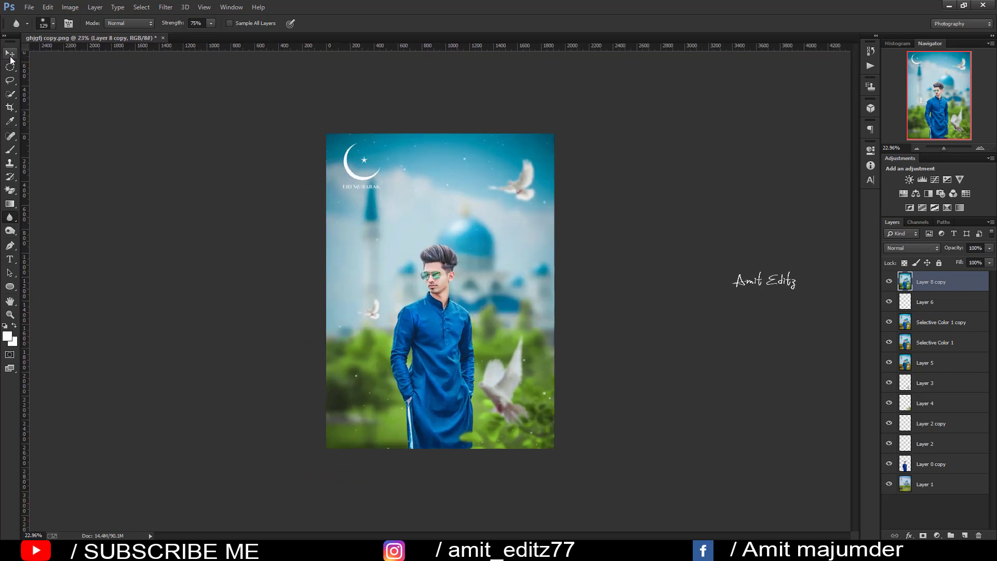
left_click(10, 57)
scroll(291, 234, "up", 1)
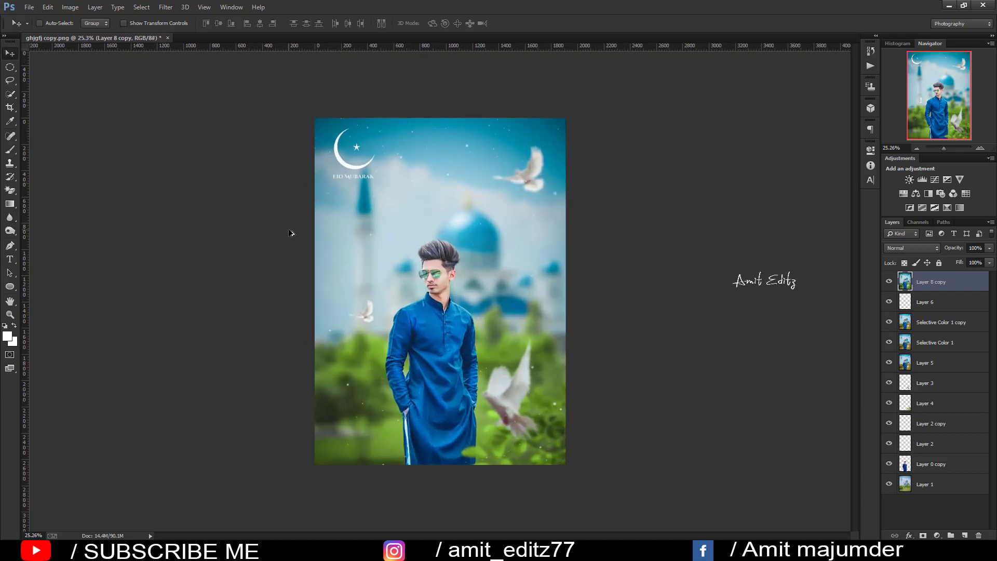
Step: Add a Selective Color adjustment layer and adjust the colour mix of the Blacks
left_click(937, 536)
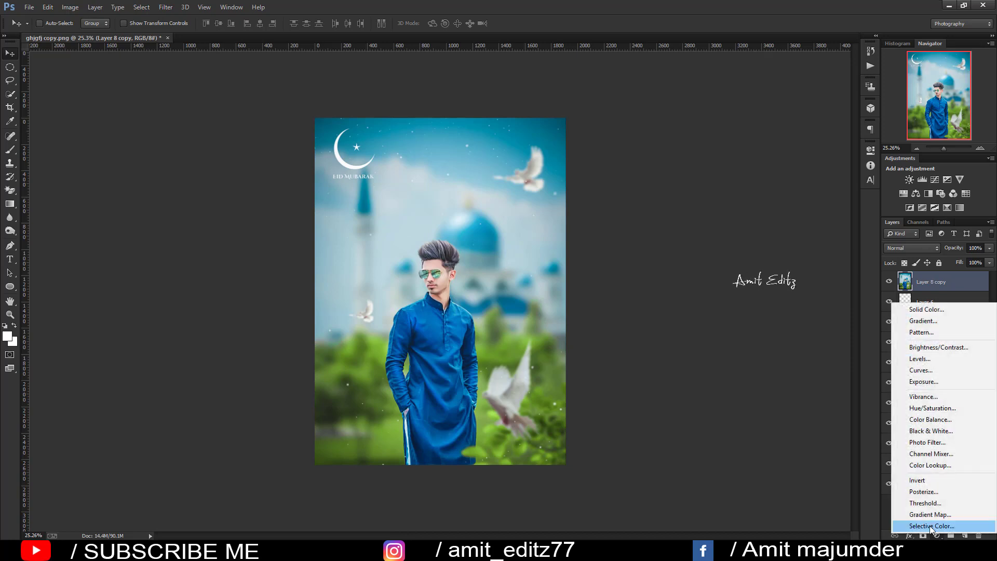
left_click(809, 190)
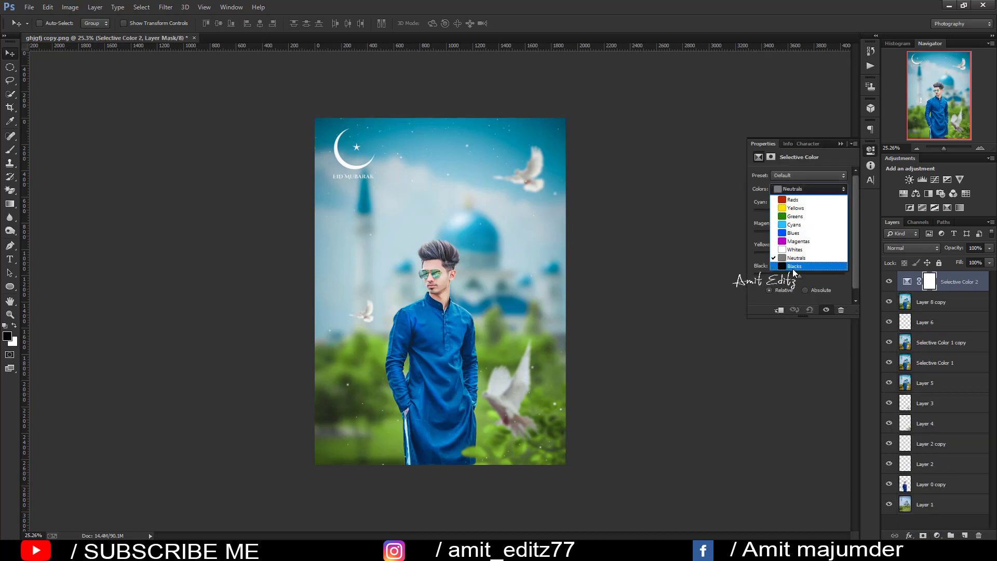
left_click(794, 267)
left_click_drag(798, 274, 801, 210)
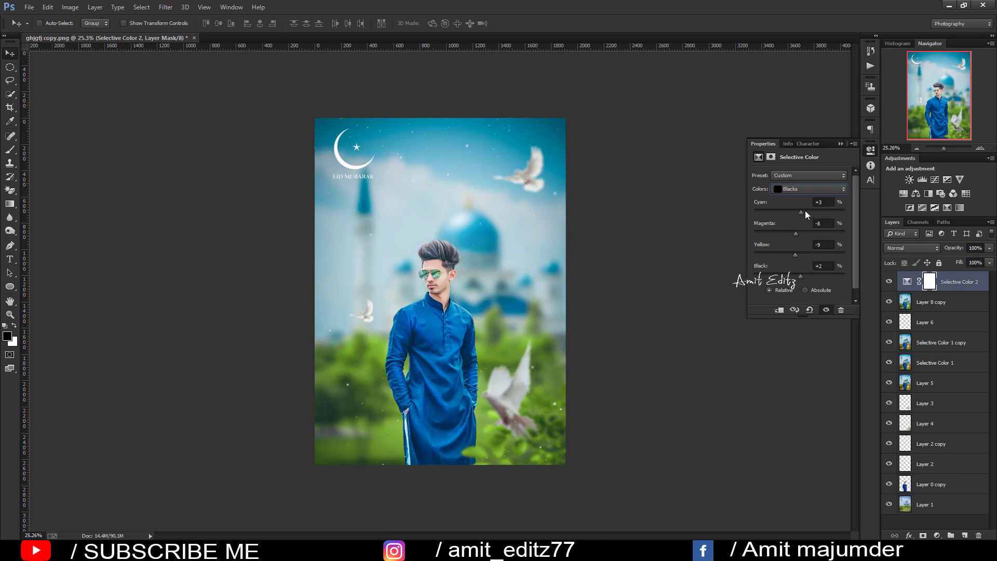
Step: Tweak the Neutrals, then set Greens to Cyan +51, Magenta -7, Yellow +22, Black -13
left_click(810, 189)
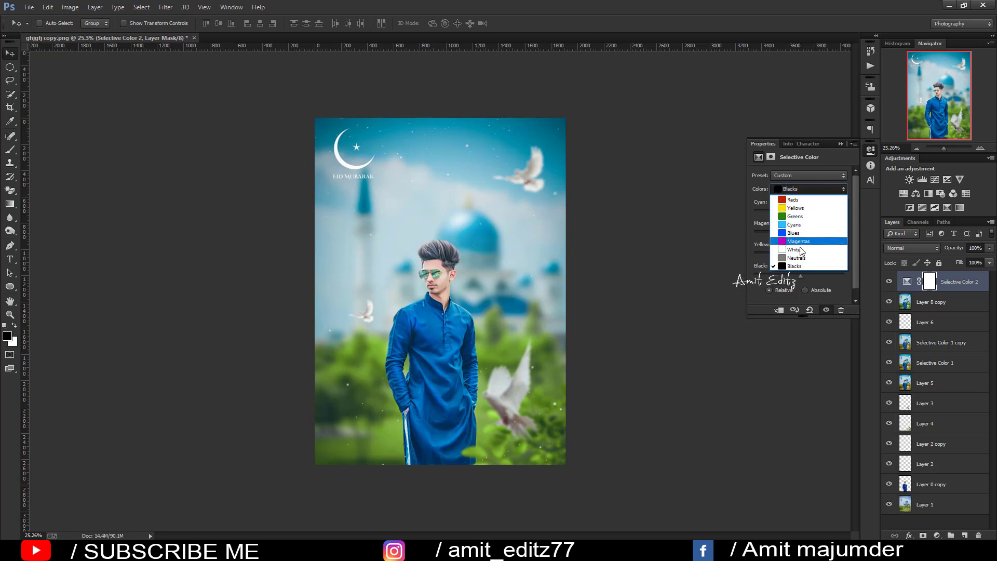
left_click(799, 257)
left_click_drag(800, 273, 802, 254)
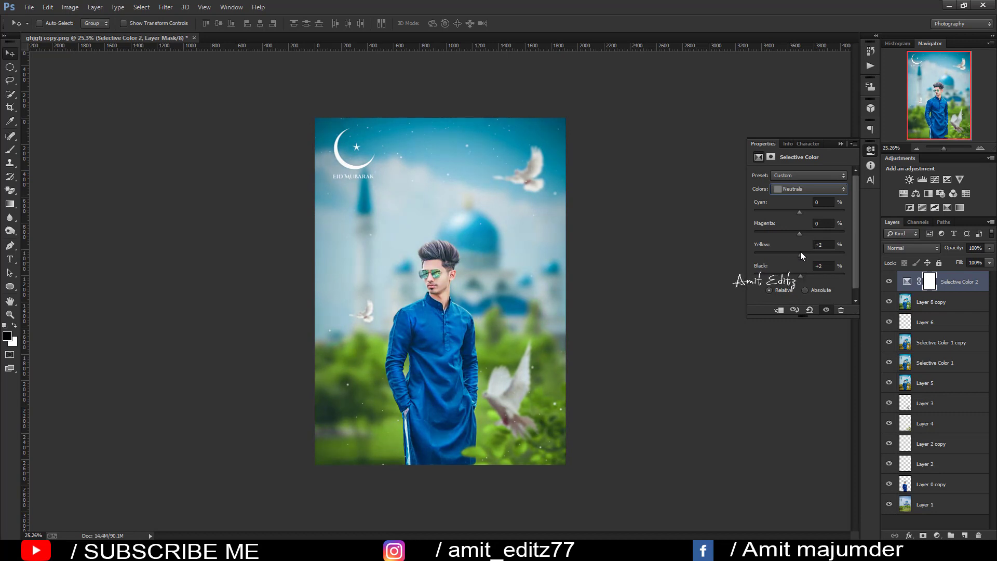
left_click(802, 190)
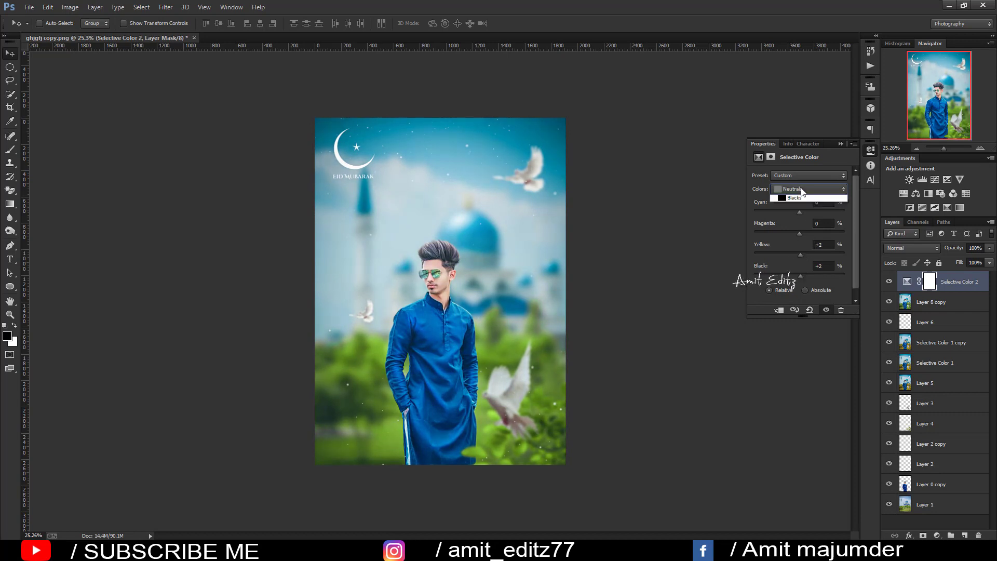
left_click(800, 216)
mouse_move(800, 212)
left_mouse_down()
mouse_move(857, 209)
mouse_move(821, 212)
mouse_move(765, 253)
mouse_move(821, 254)
mouse_move(799, 254)
mouse_move(810, 255)
mouse_move(779, 276)
mouse_move(812, 275)
mouse_move(790, 263)
mouse_move(843, 266)
mouse_move(778, 266)
mouse_move(795, 266)
left_mouse_up()
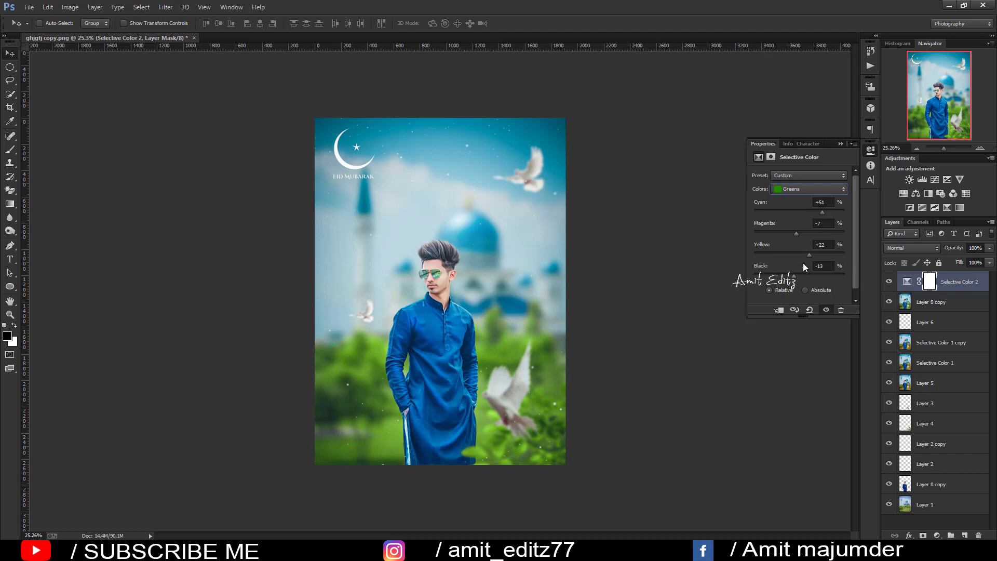
Step: Merge the Selective Color 2 adjustment down into Layer 8 copy
left_click(840, 143)
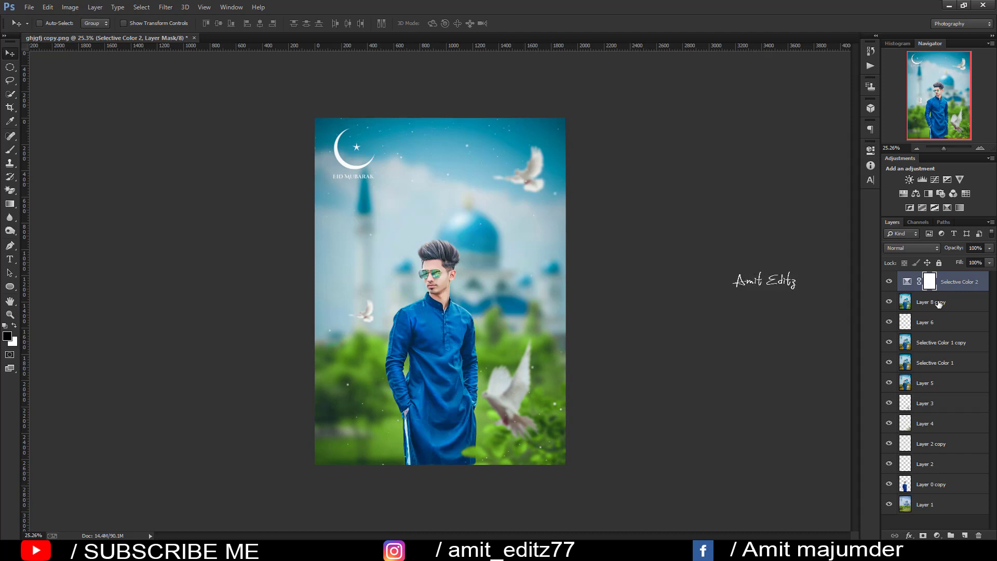
right_click(940, 303)
left_click(843, 378)
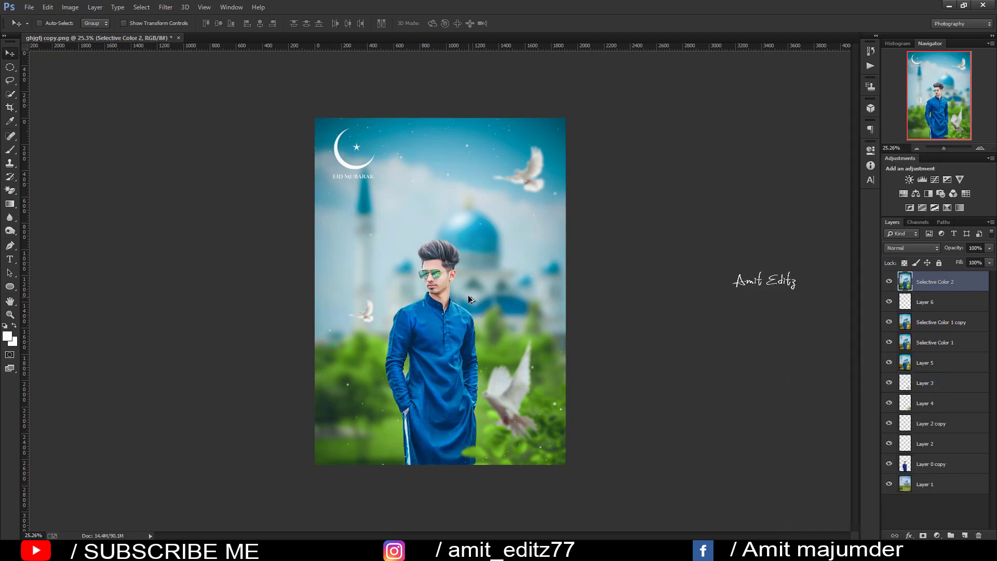
scroll(469, 299, "down", 1)
scroll(469, 299, "up", 2)
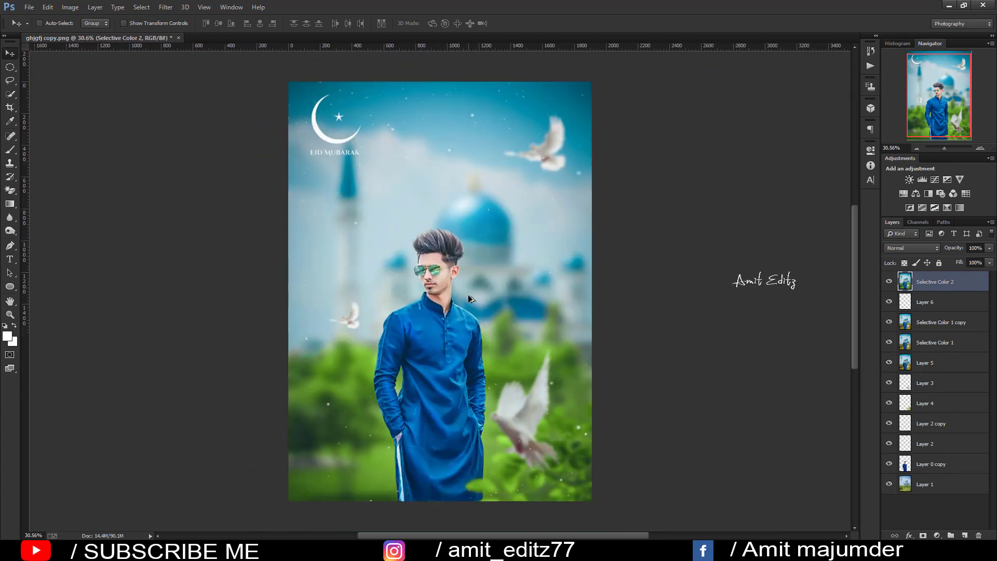
scroll(469, 299, "up", 1)
scroll(468, 298, "down", 2)
scroll(467, 297, "down", 1)
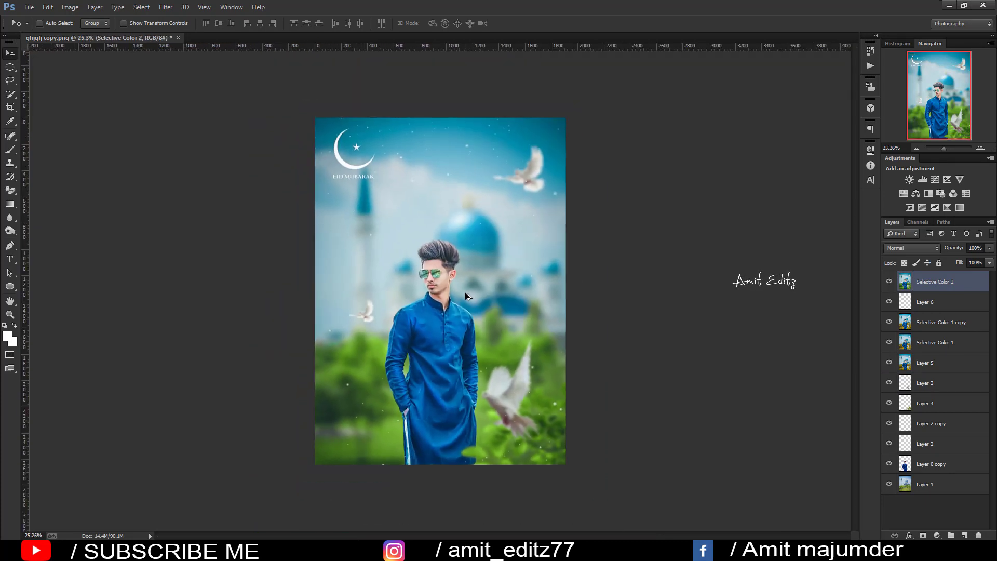
scroll(466, 296, "up", 1)
scroll(465, 294, "up", 1)
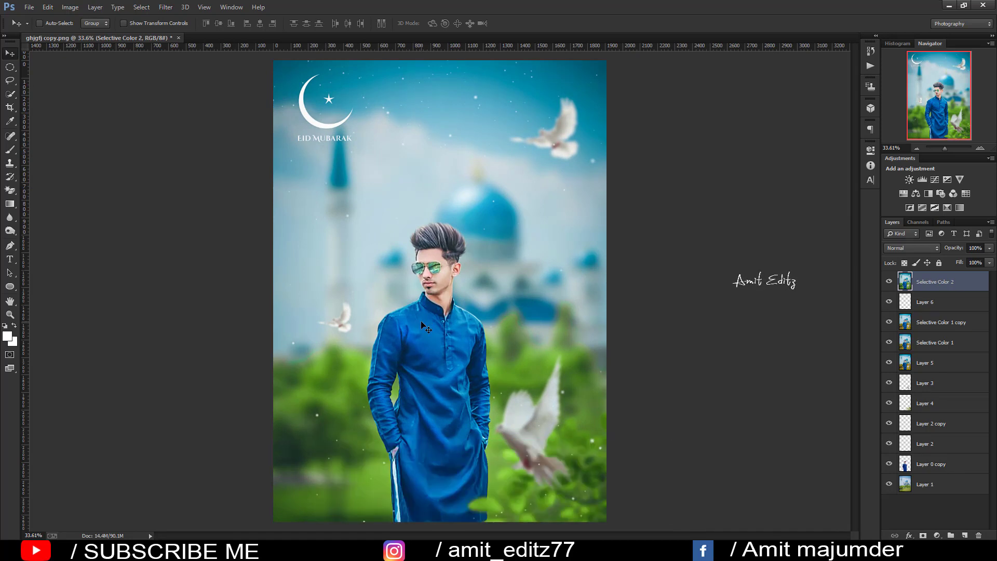
scroll(437, 310, "down", 1)
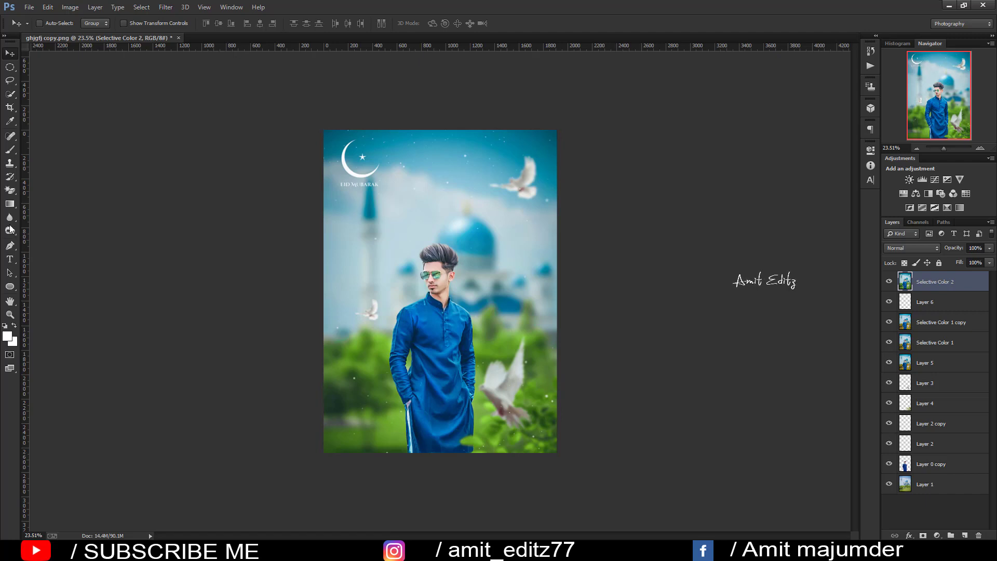
Step: Draw two faint 30%-opacity gradients along the bottom of the image
left_click(10, 204)
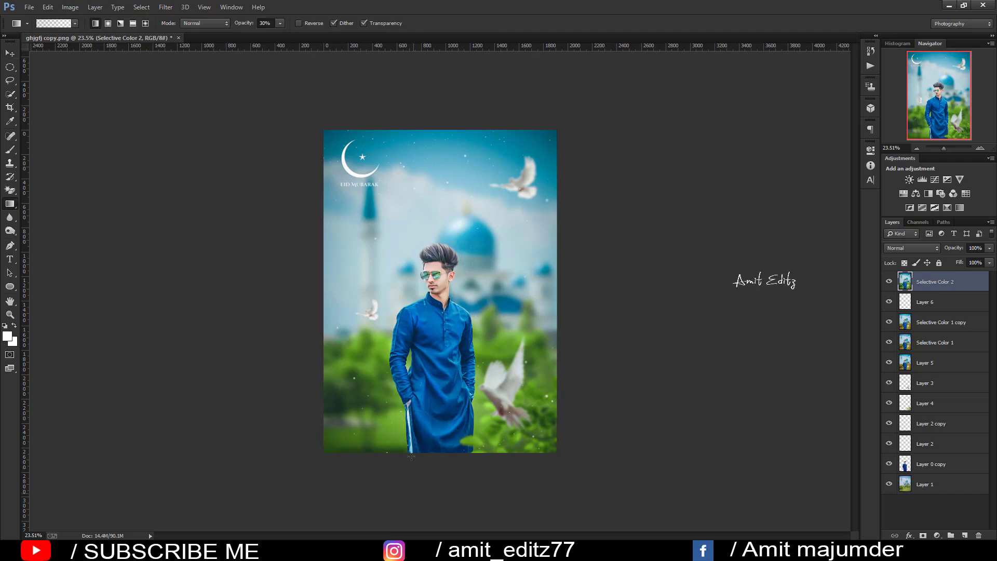
left_click_drag(357, 440, 326, 482)
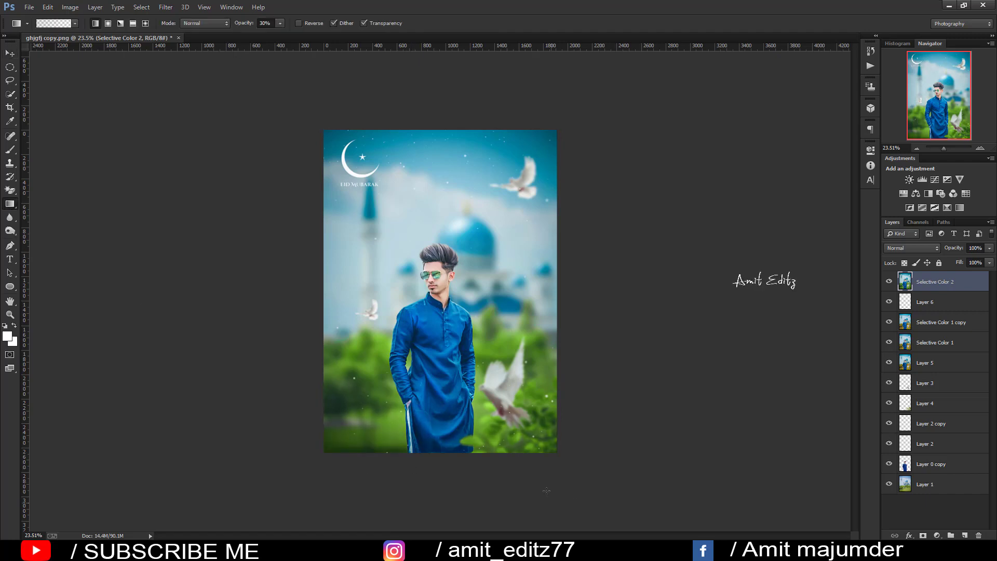
left_click_drag(532, 482, 463, 453)
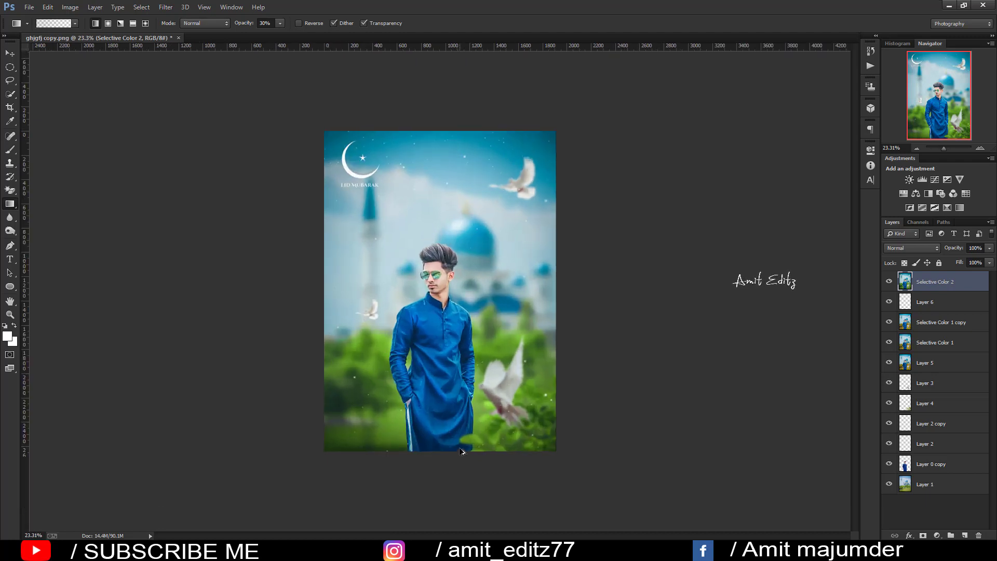
left_click(10, 53)
scroll(420, 288, "up", 1)
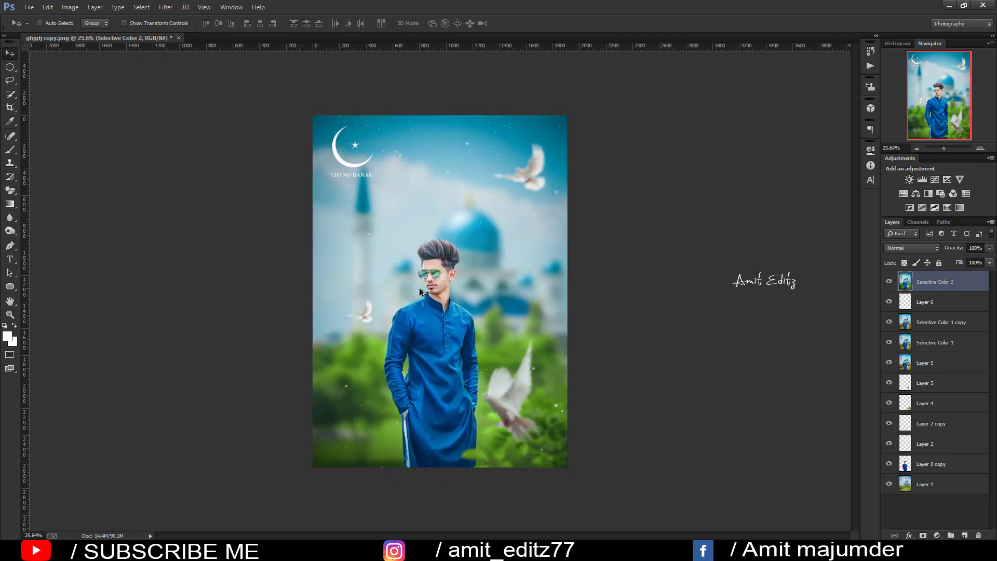
scroll(420, 288, "up", 2)
scroll(423, 288, "up", 1)
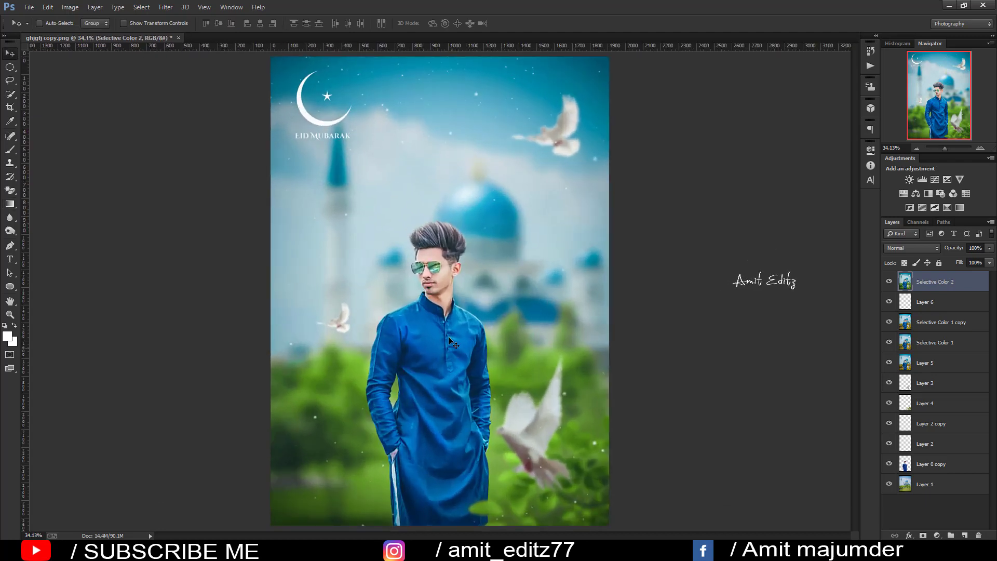